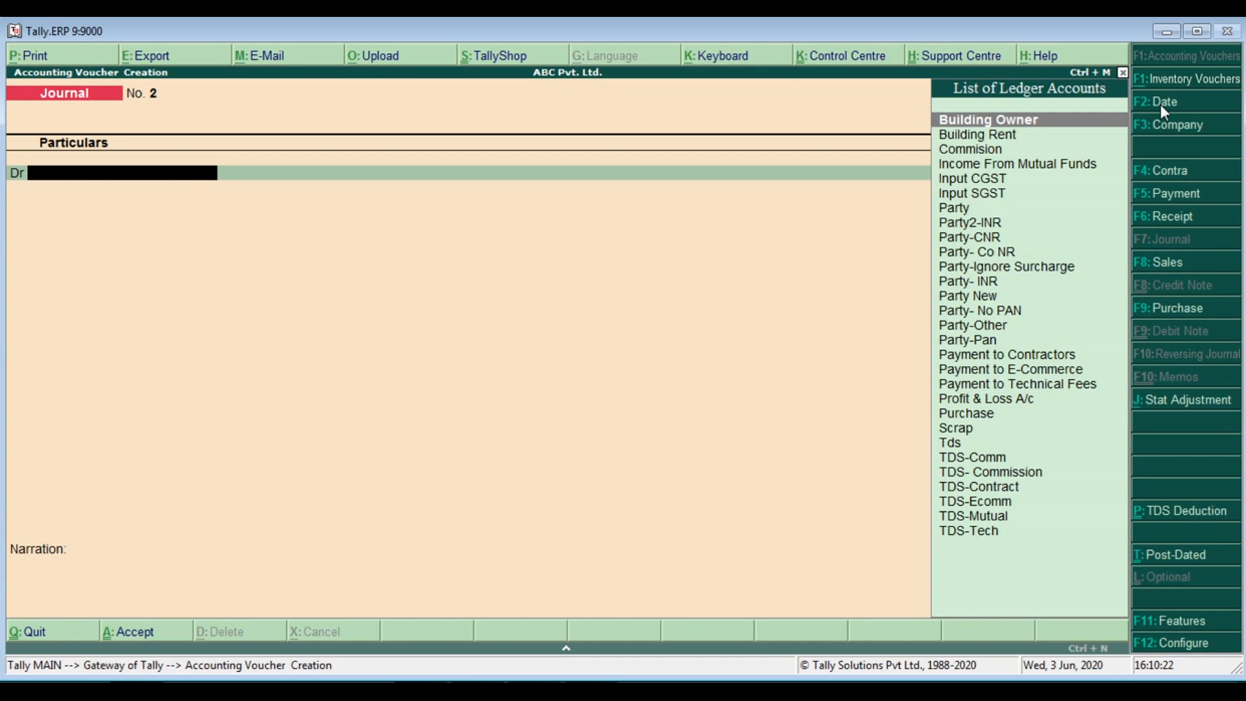
- Debit the Building Rent ledger with 15,000 in the journal voucher
text(Bu)
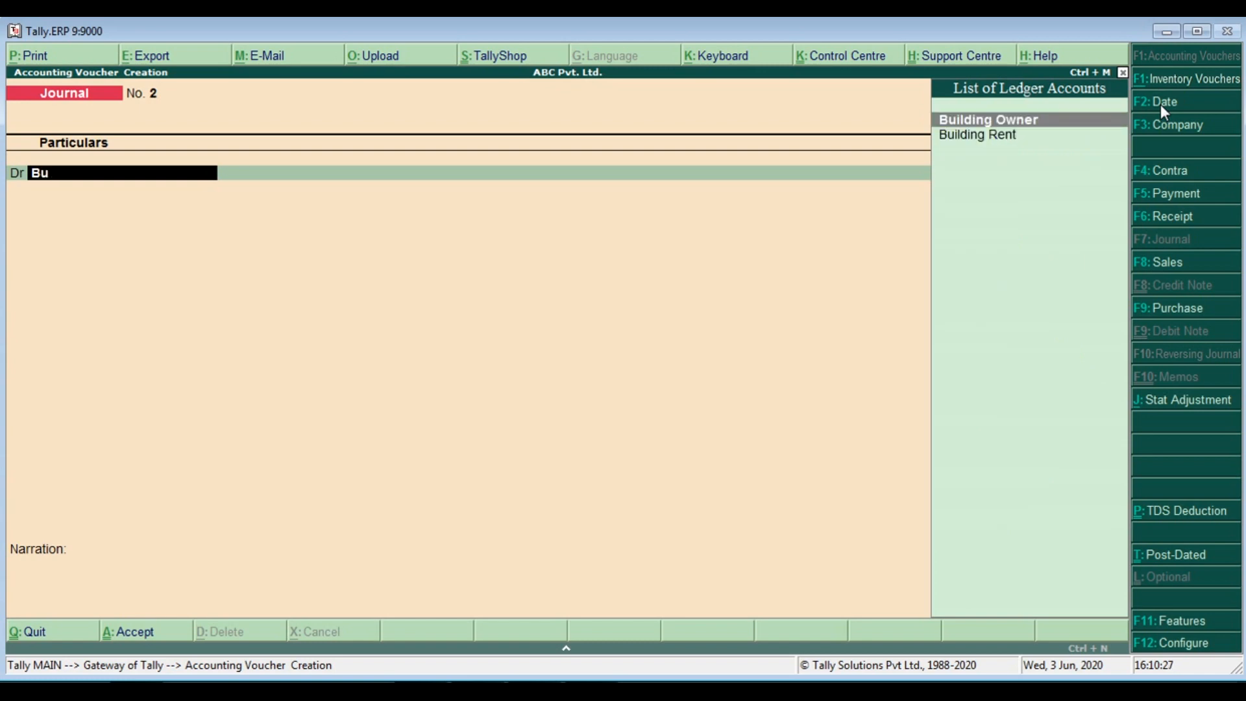
key(Down)
key(Return)
text(15000)
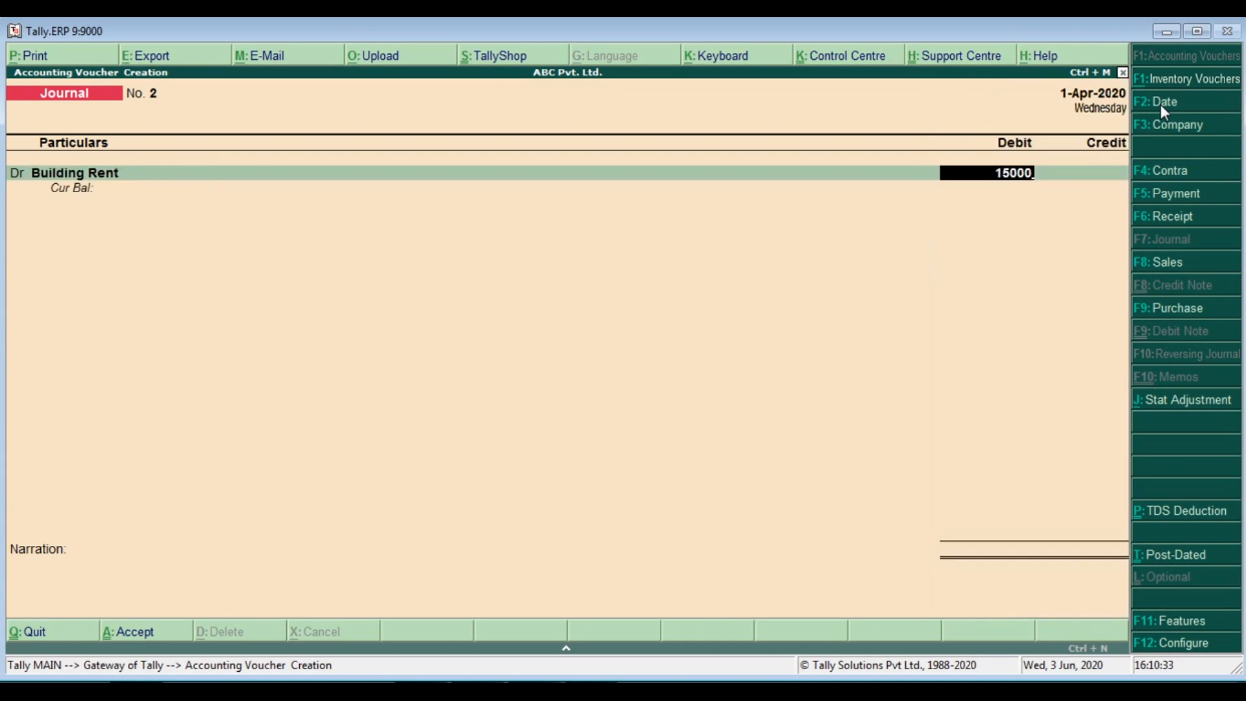
key(Return)
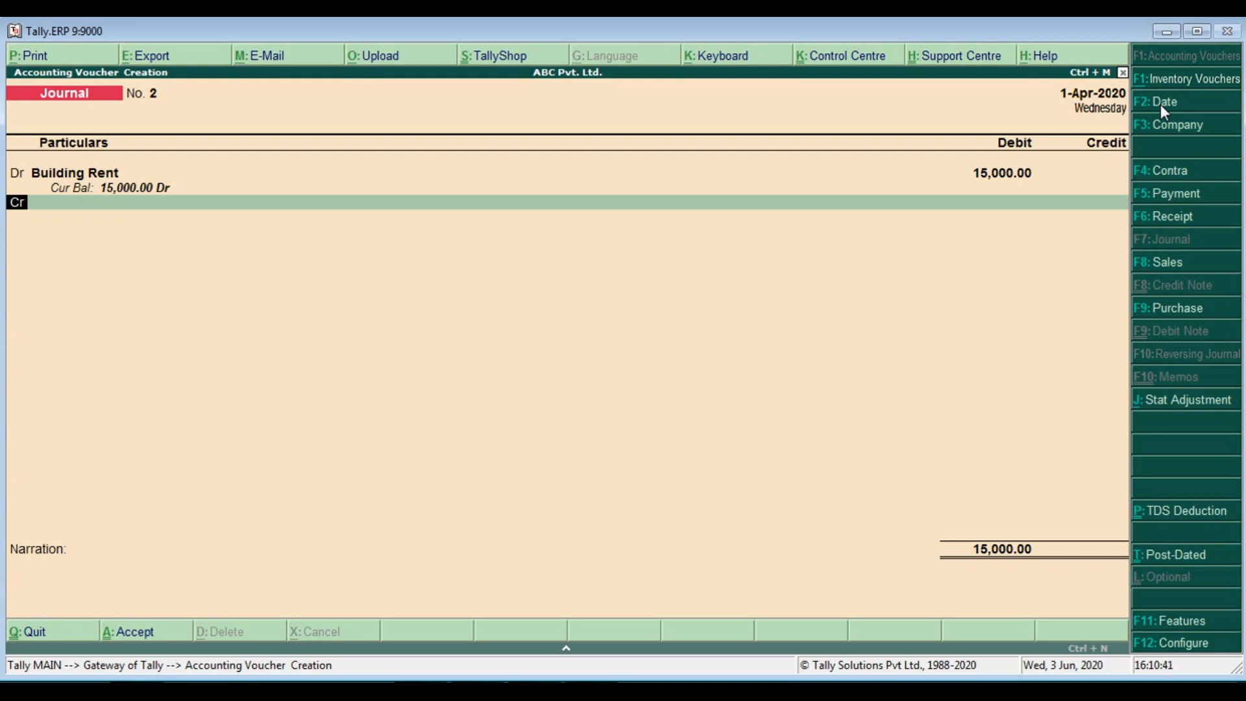
- Credit the Building Owner ledger with the net 13,500 on the next journal line
key(Return)
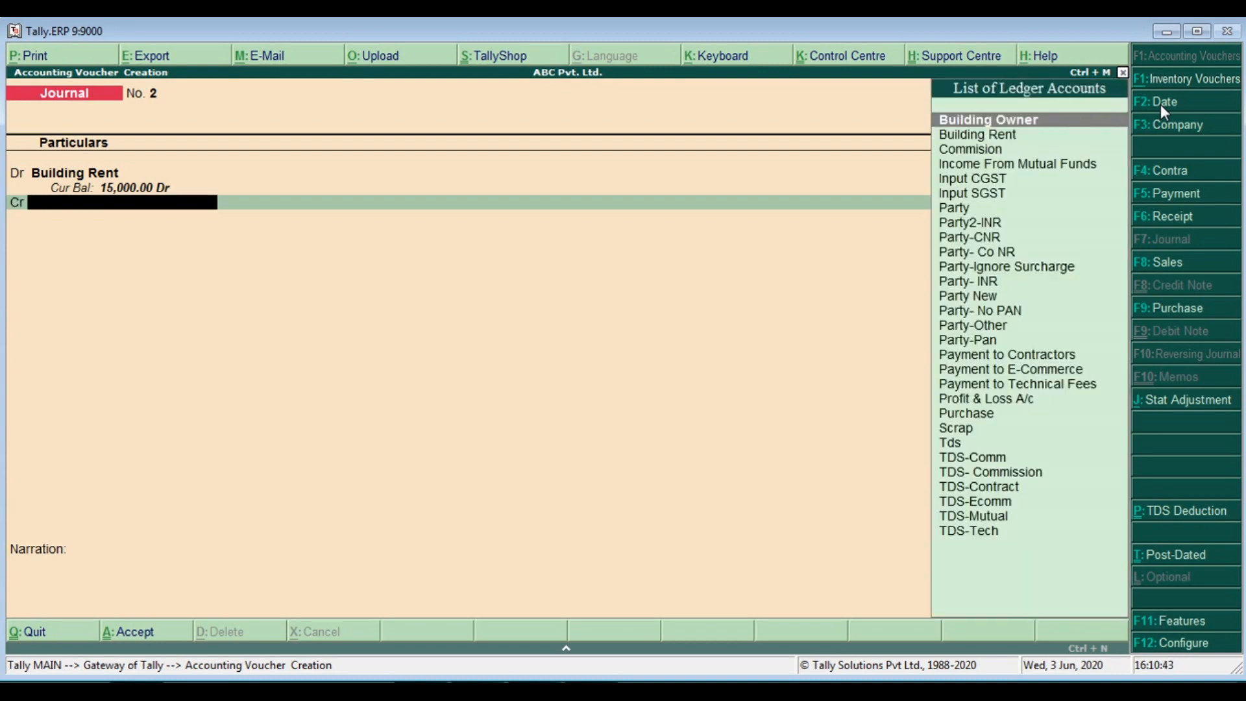
text(Bu)
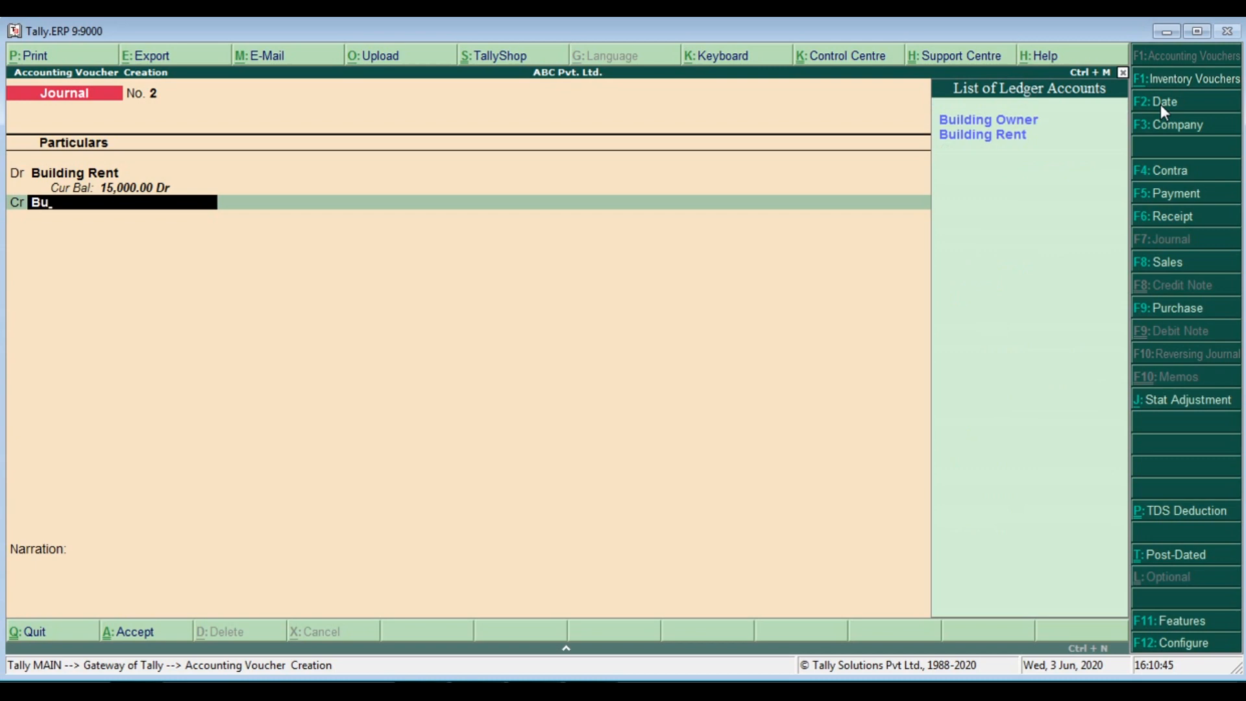
key(Return)
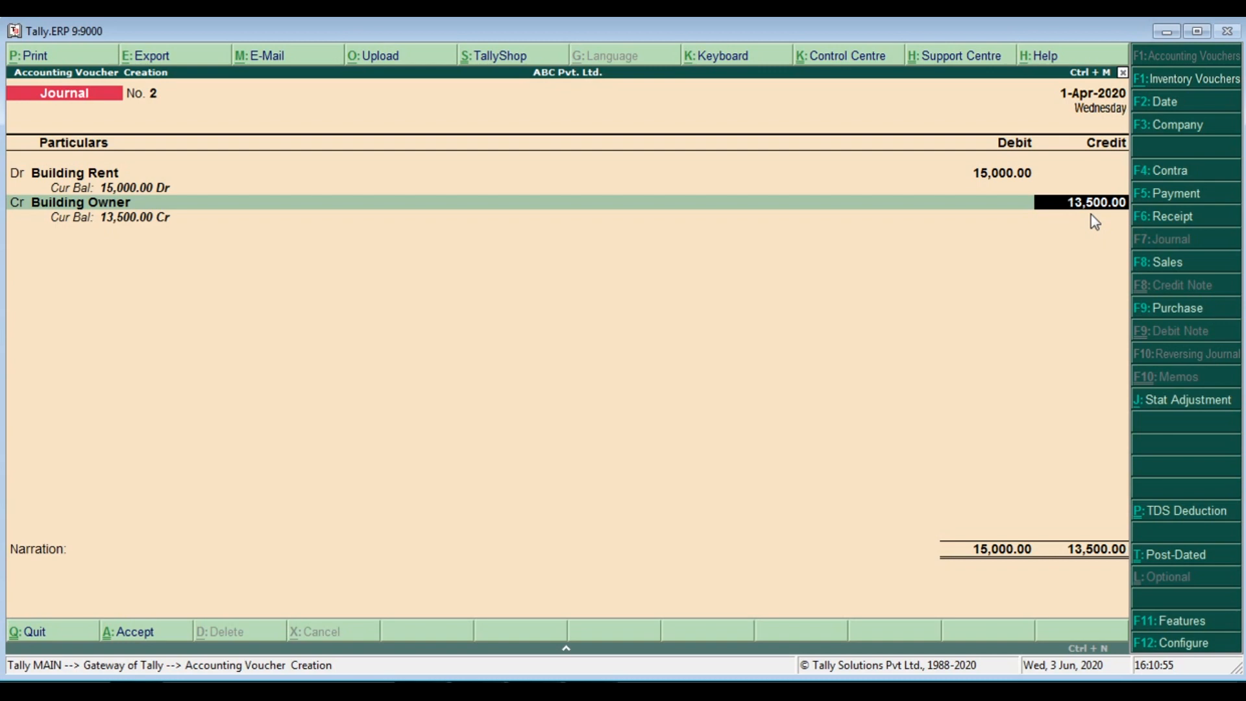
key(Return)
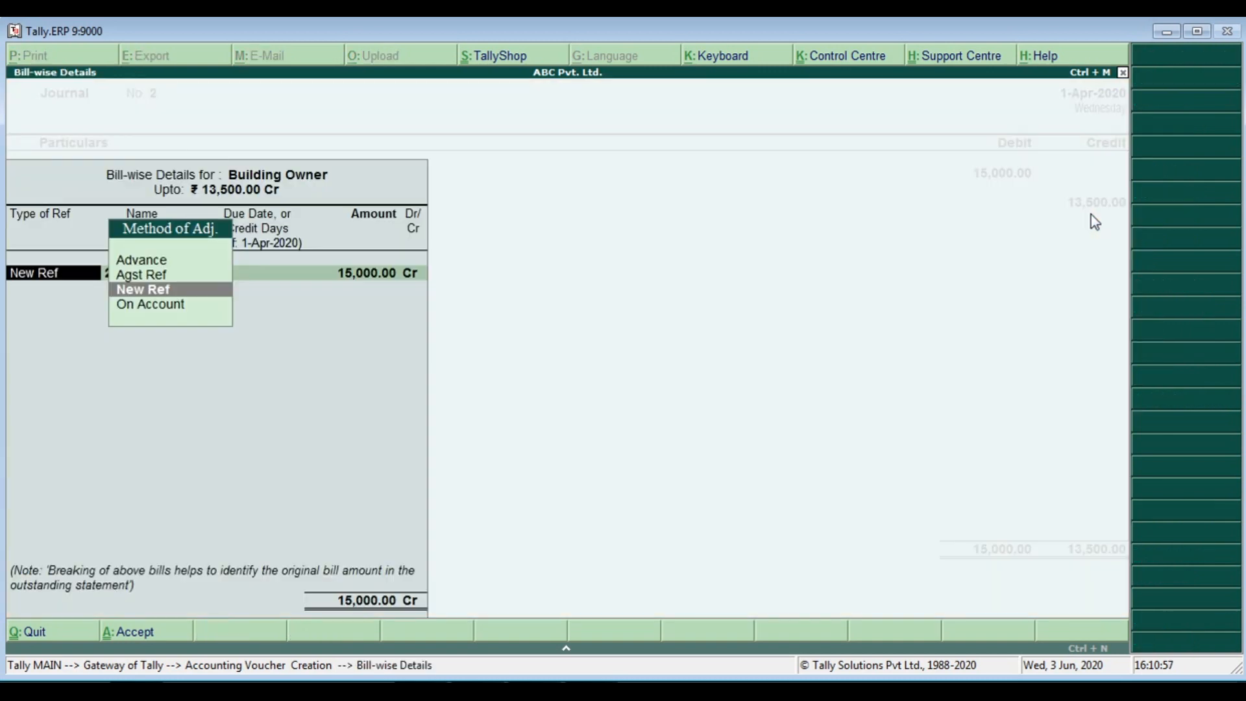
- Allocate Building Owner's bill-wise details to New Ref 2 with 15,000 Cr and 1,500 Dr
key(Return)
key(Return)
key(Return)
key(Return)
key(Return)
key(Return)
key(Return)
key(Return)
key(Return)
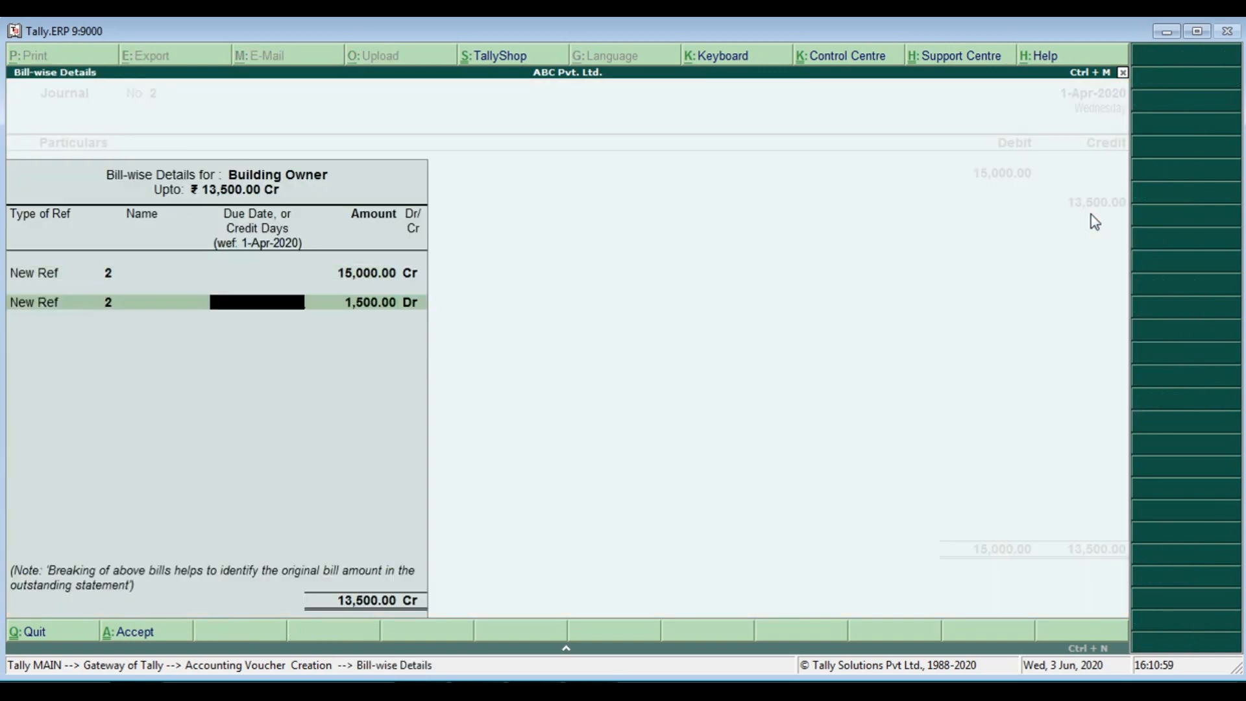
key(Return)
key(Return)
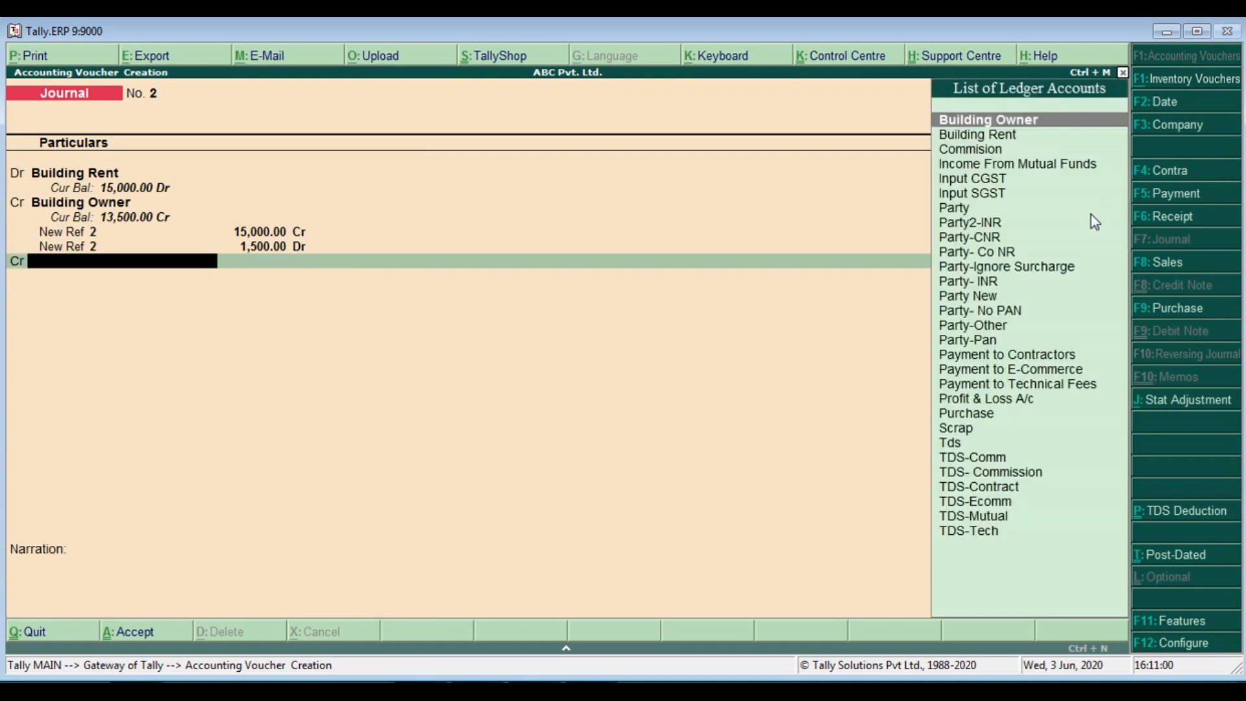
- Credit the Tds ledger with 1,500 and save the journal voucher without a narration
text(Td)
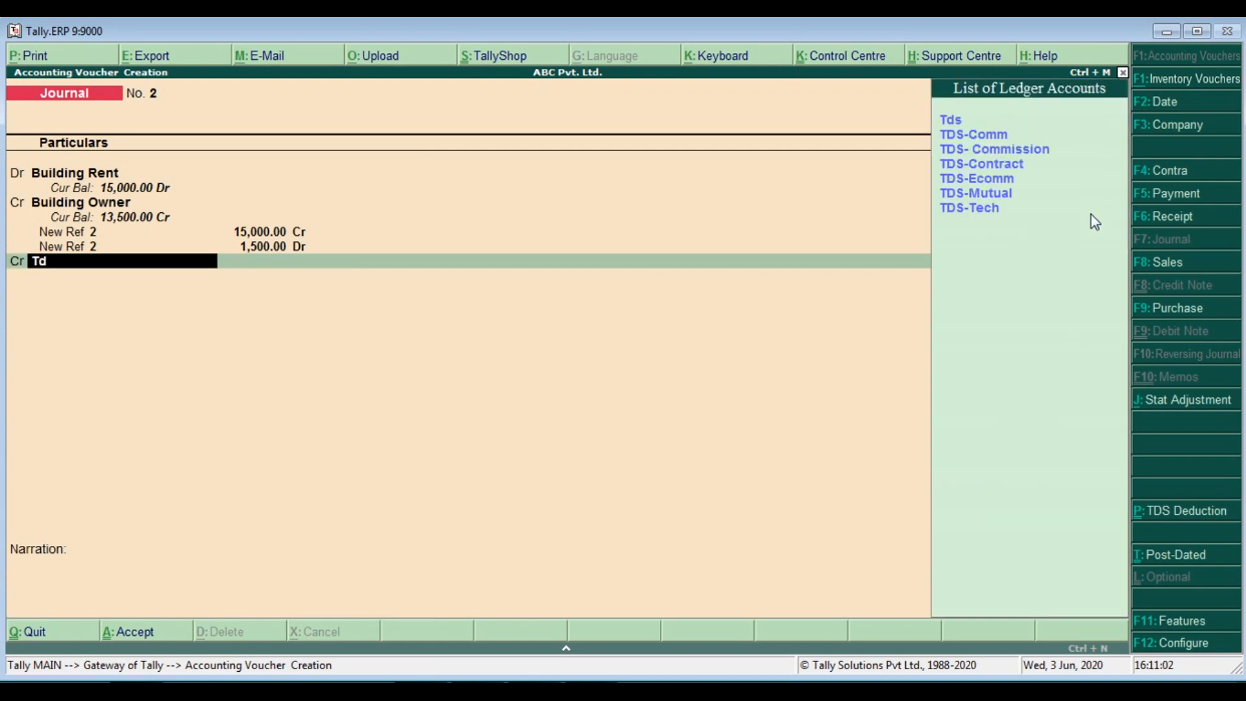
key(Down)
key(Down)
key(Down)
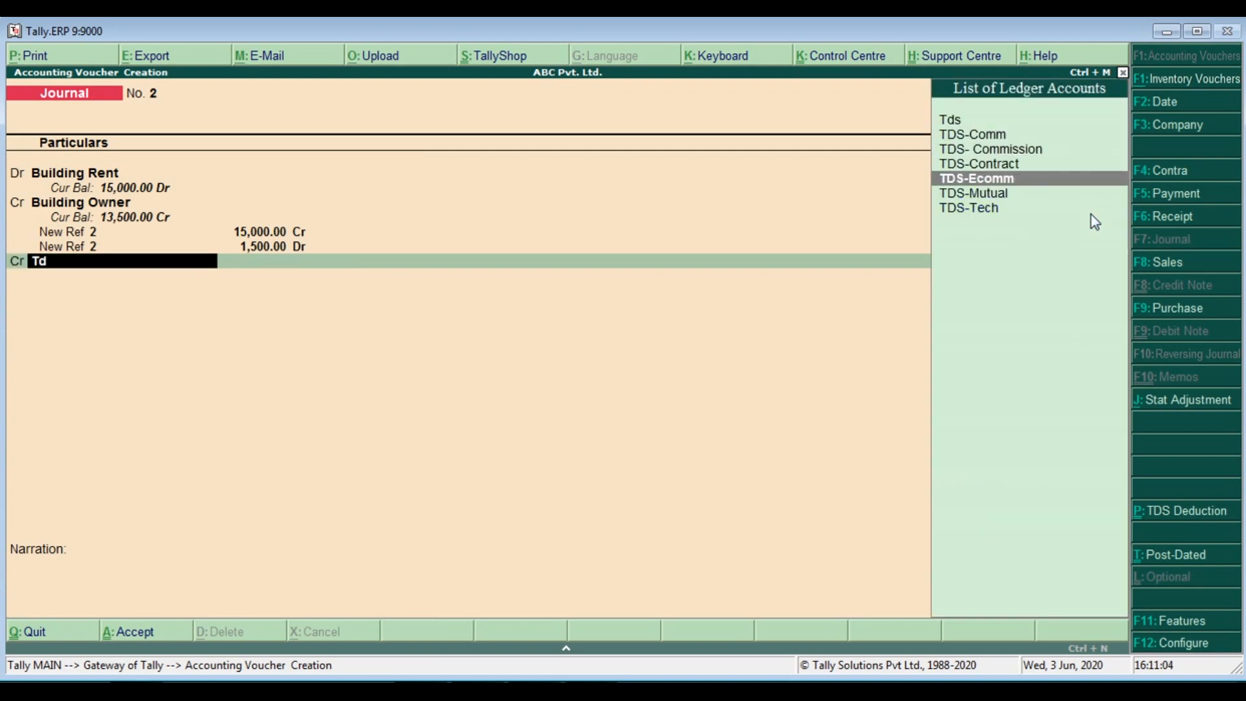
key(Down)
key(Down)
key(Up)
key(Up)
key(Up)
key(Up)
key(Up)
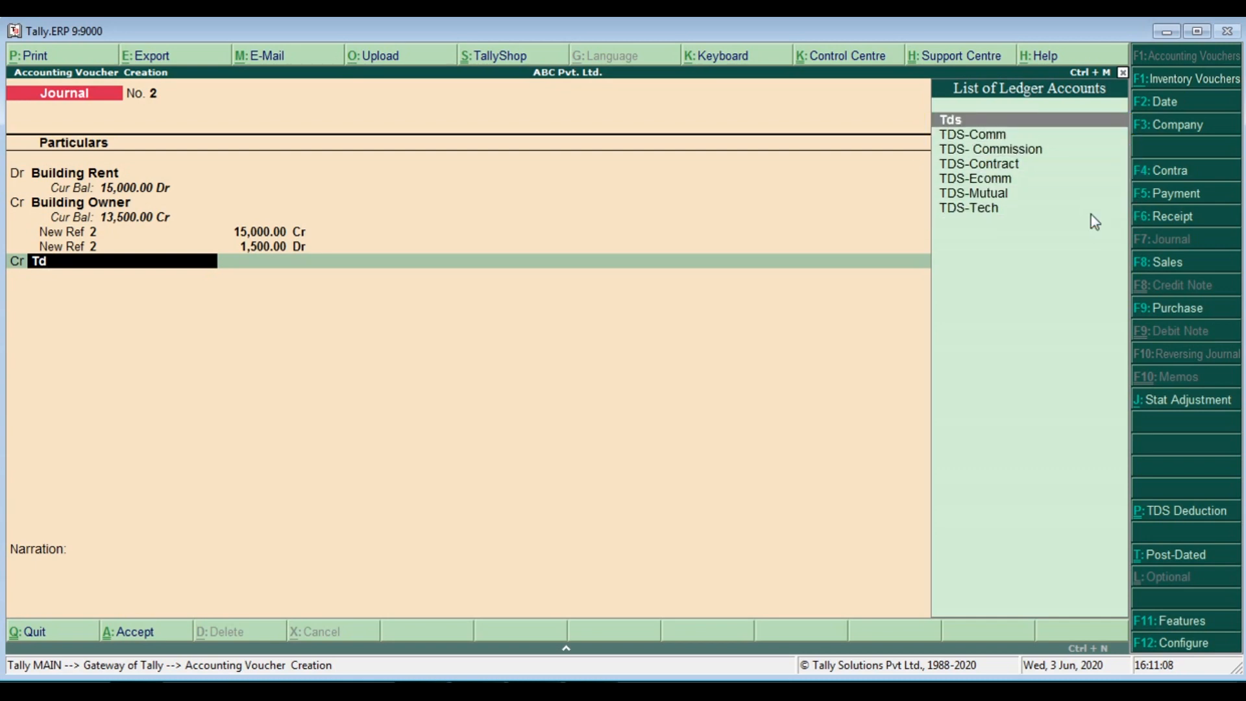
key(Return)
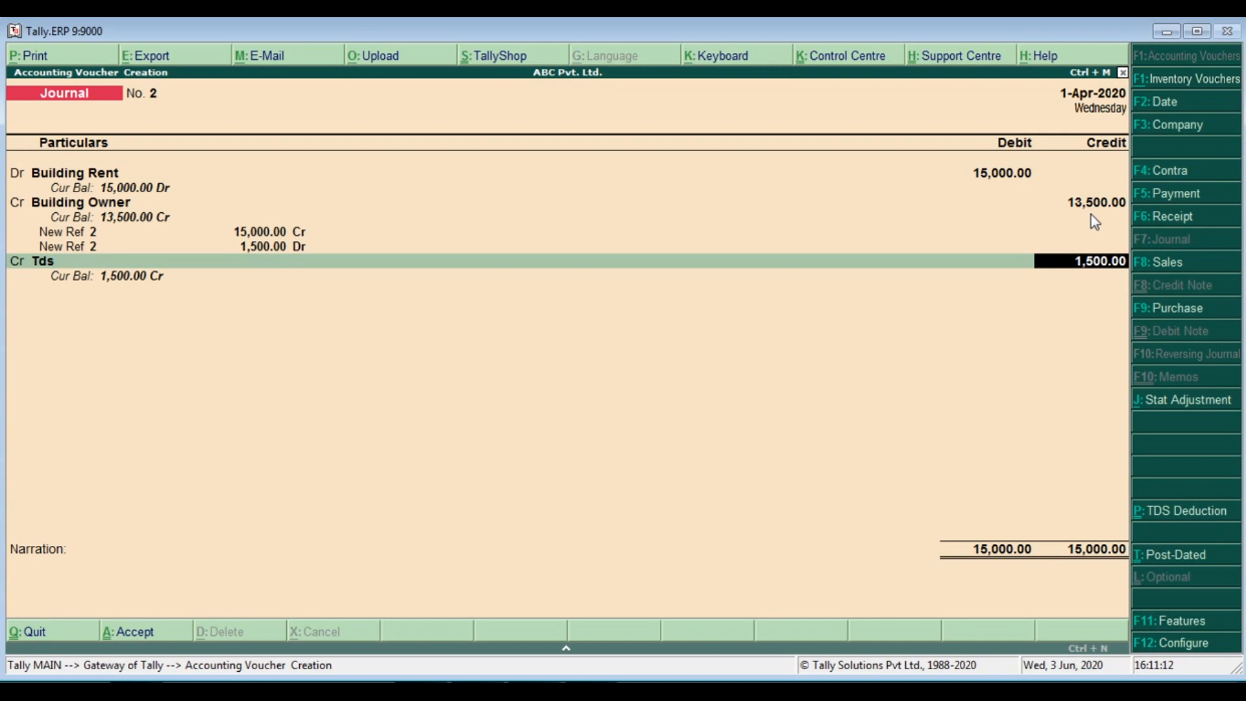
key(Return)
key(Return)
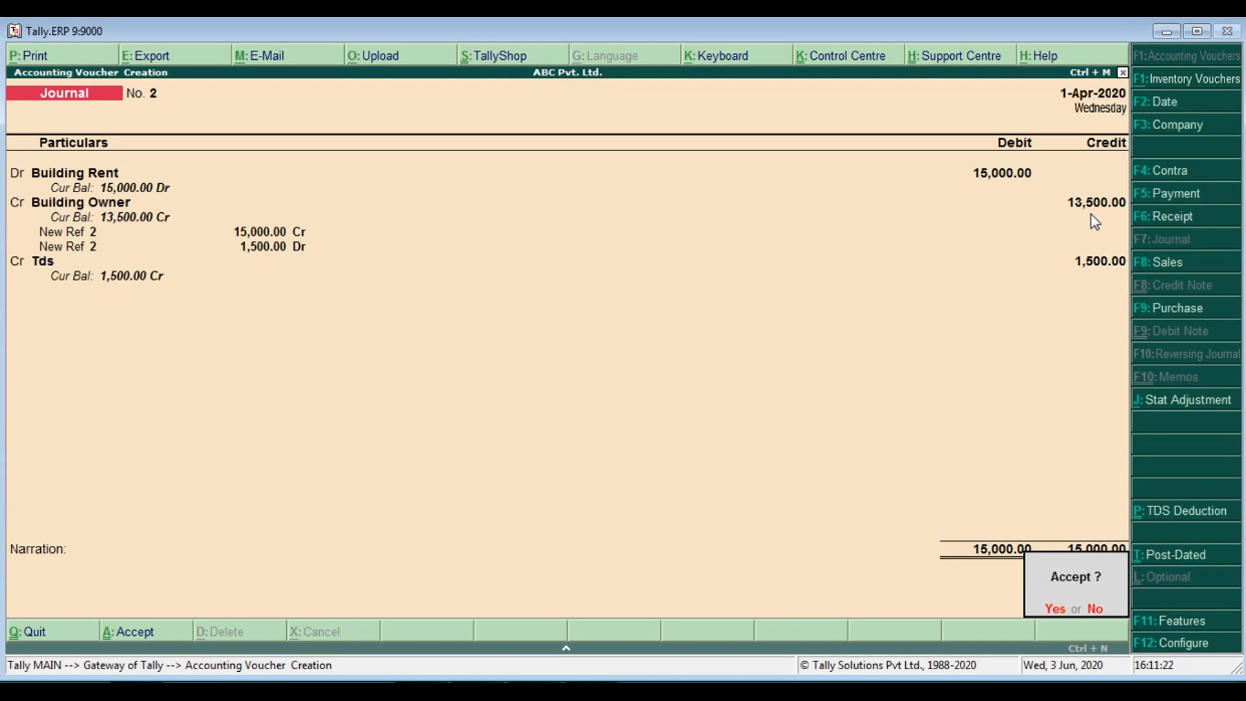
key(Return)
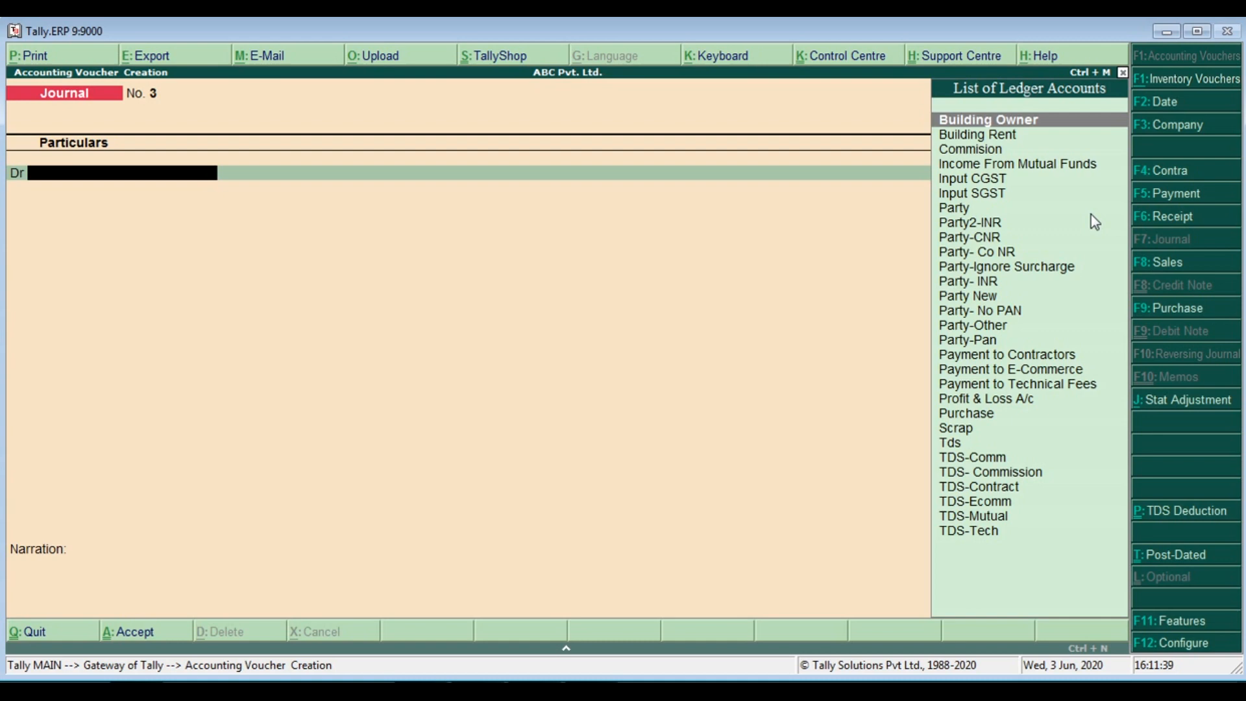
- Start a purchase voucher and switch it to accounting invoice mode
key(F9)
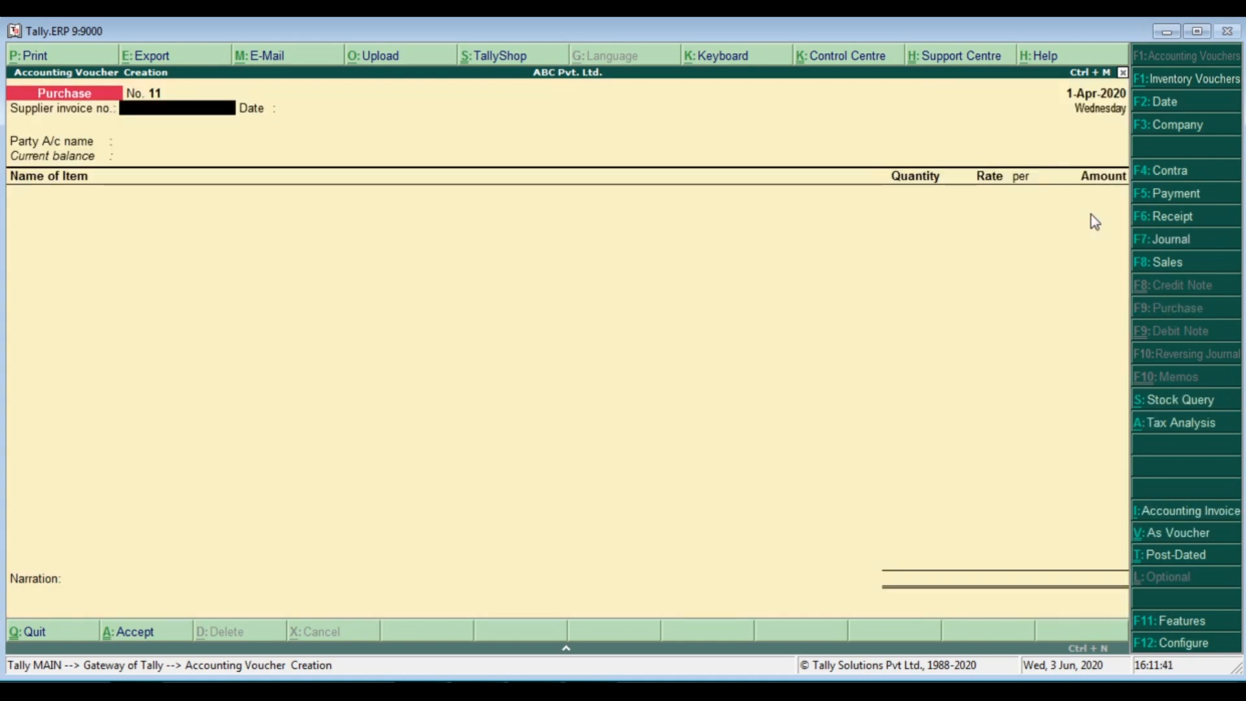
key(Return)
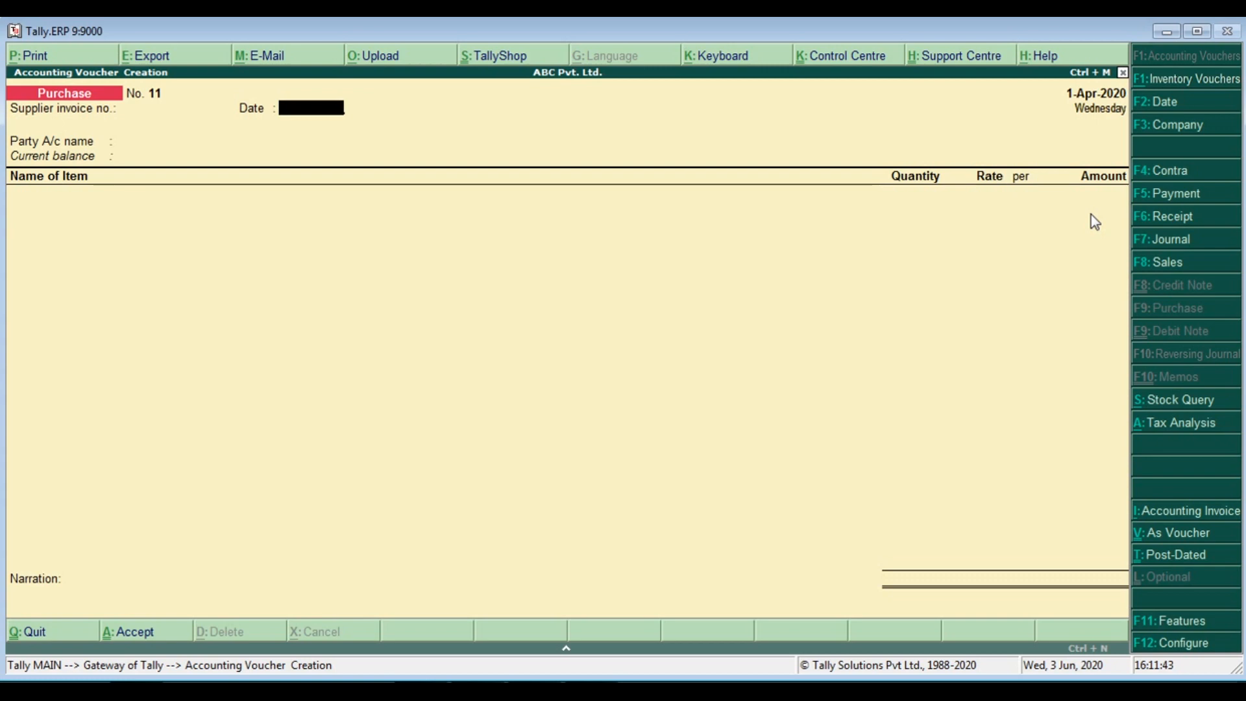
key(BackSpace)
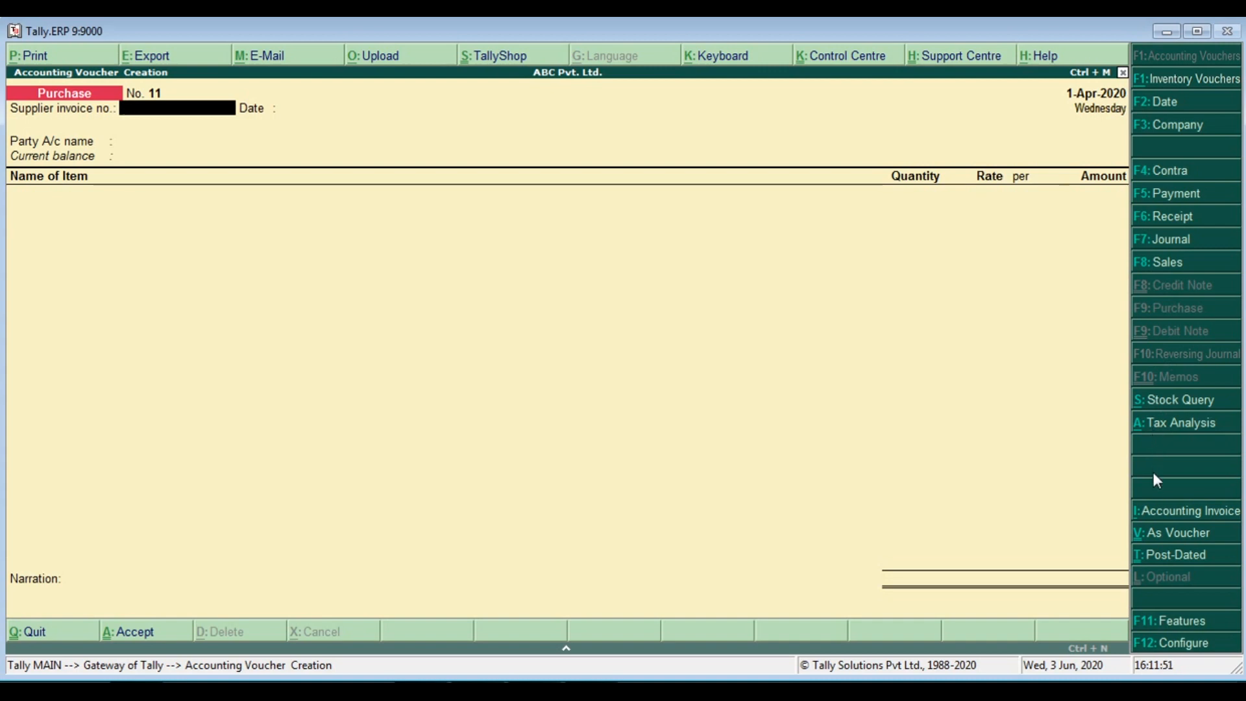
click(1152, 513)
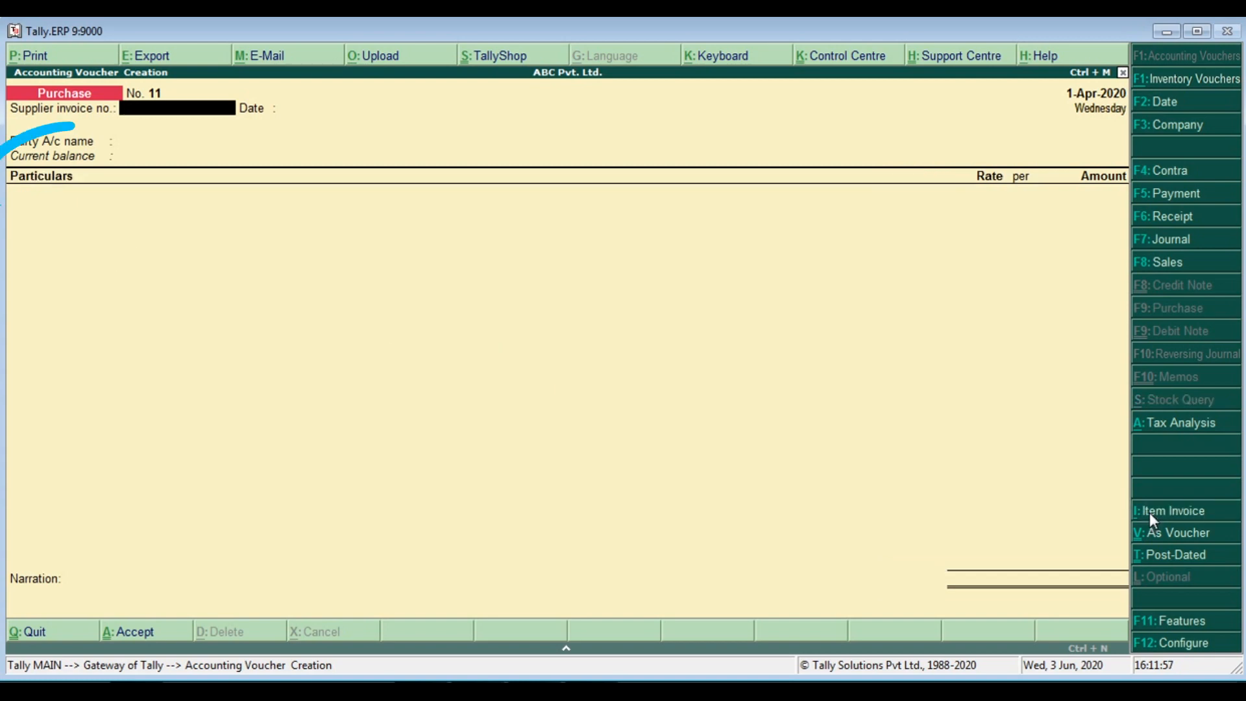
- Enter supplier invoice number 12456 with the date 1-Apr-2020 in the purchase voucher
text(12456)
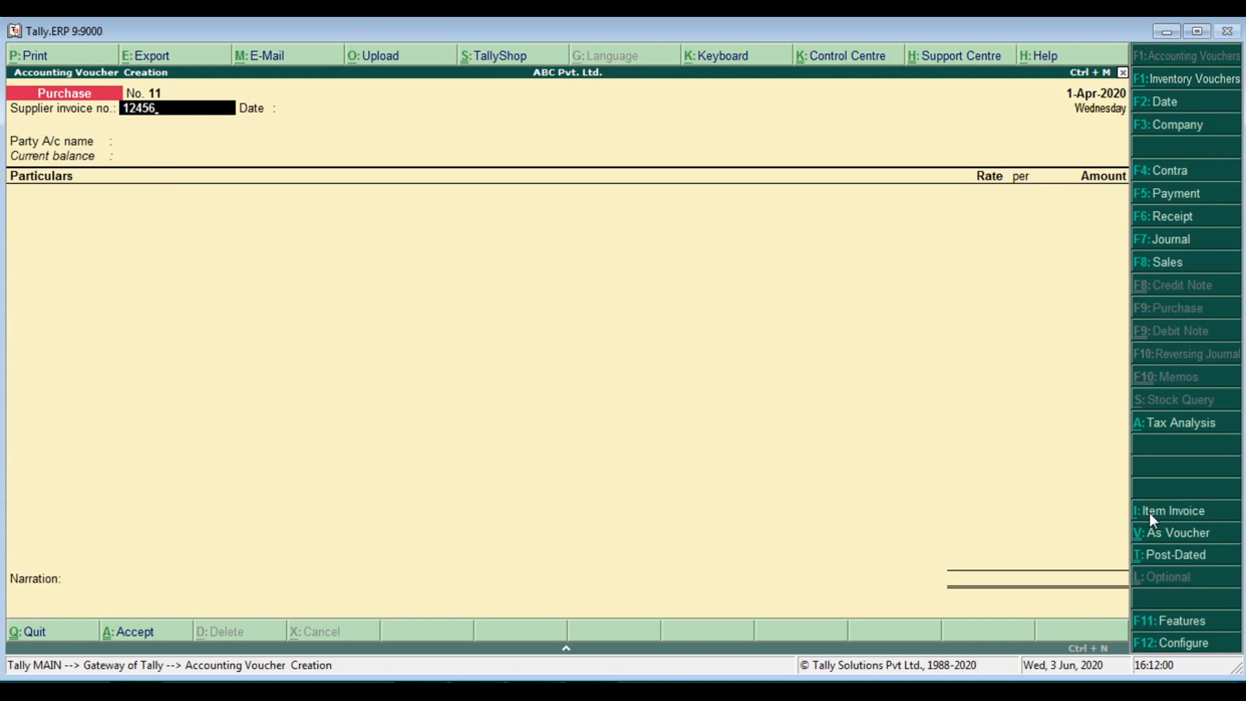
key(Return)
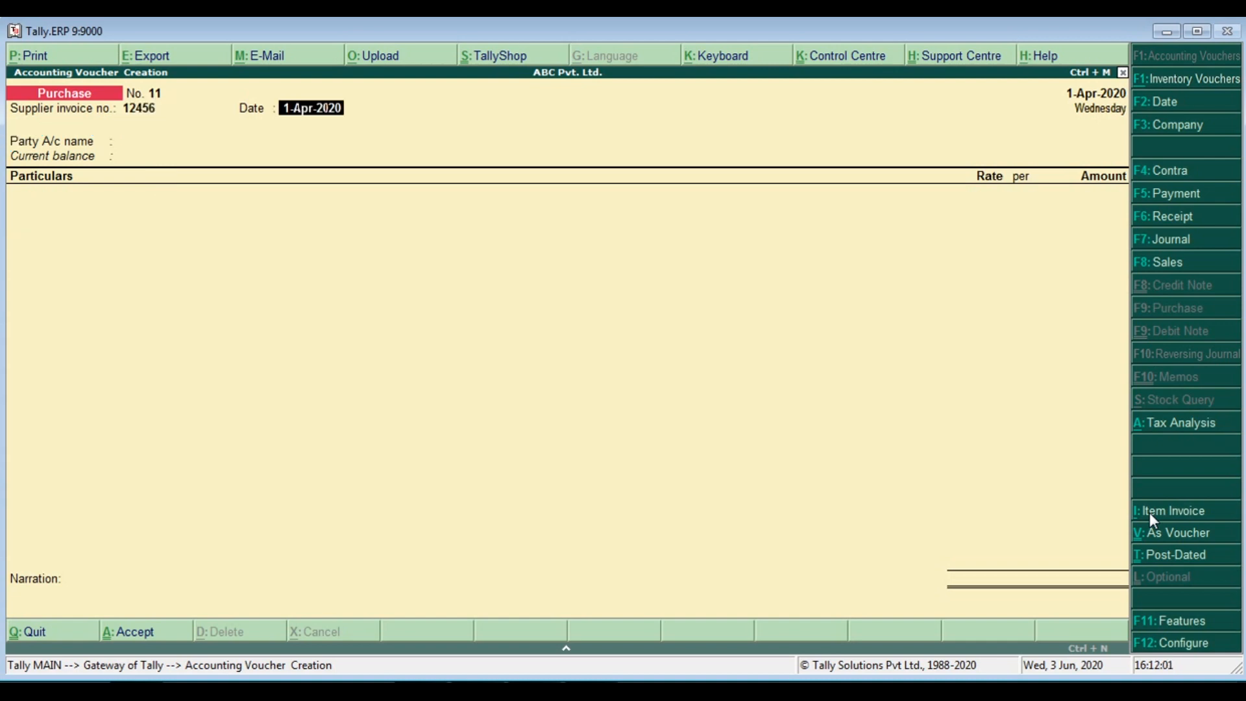
key(Return)
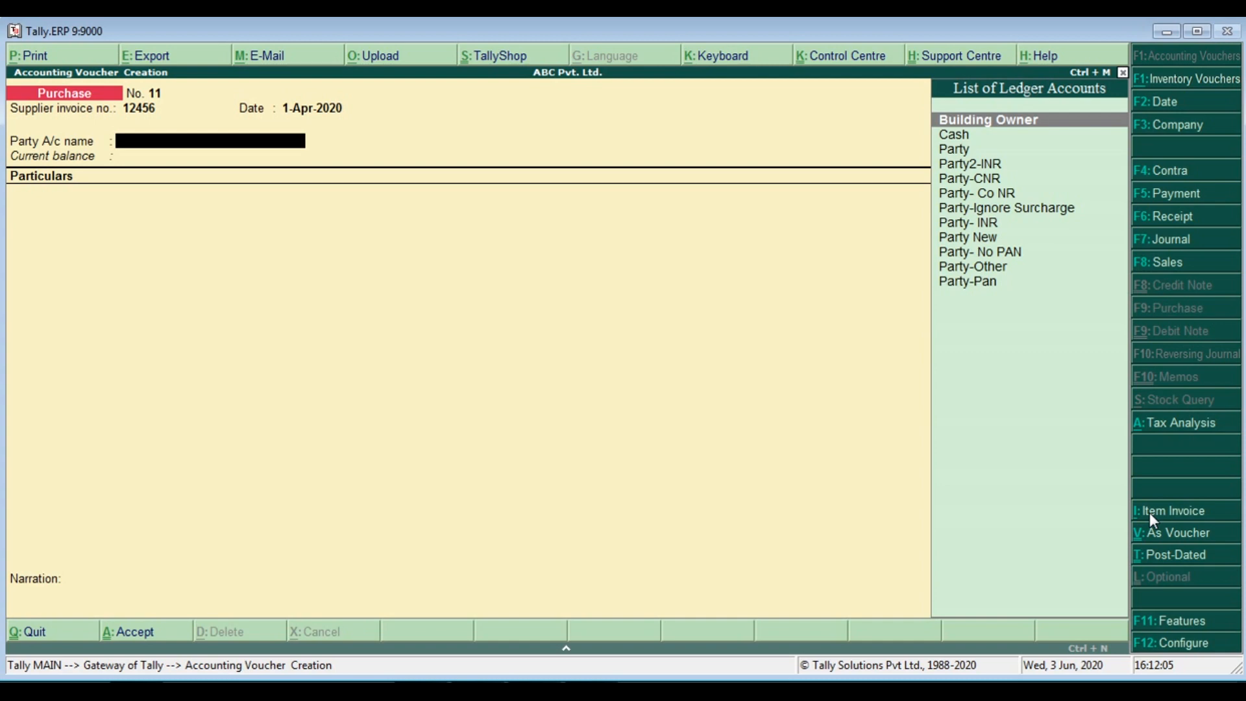
- Set the purchase voucher's party account to Cash
key(Return)
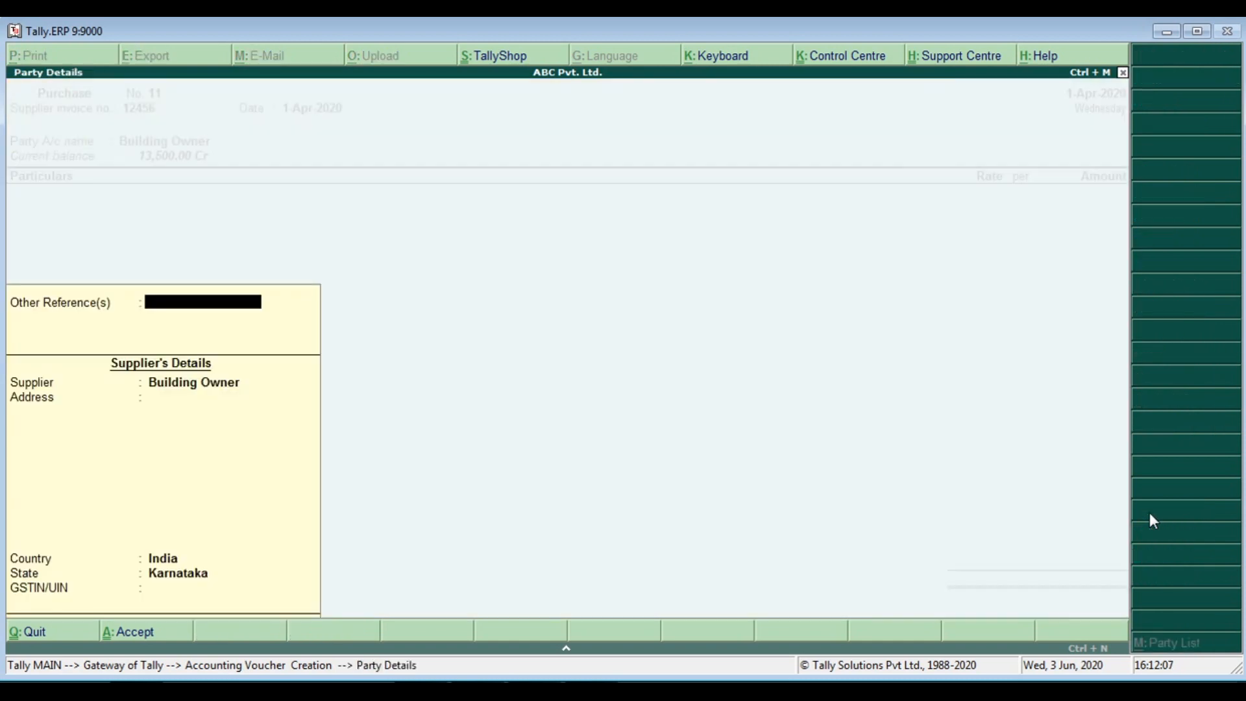
key(Escape)
text(Cas)
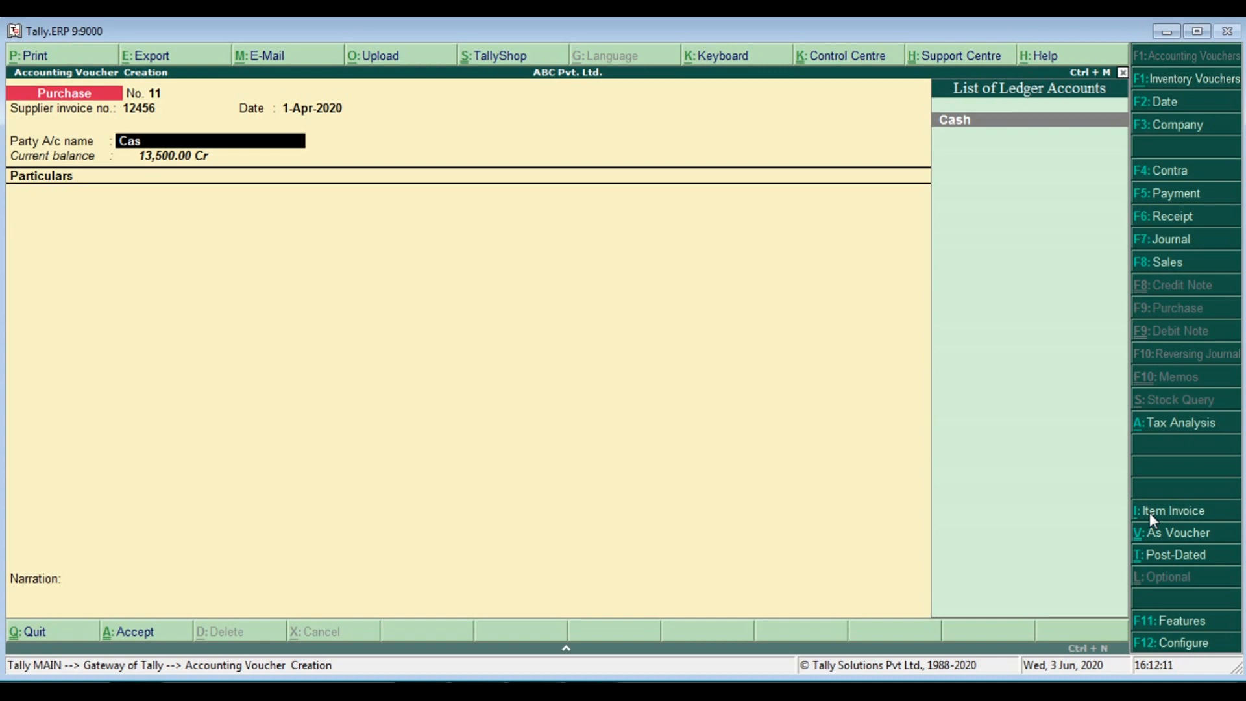
key(Return)
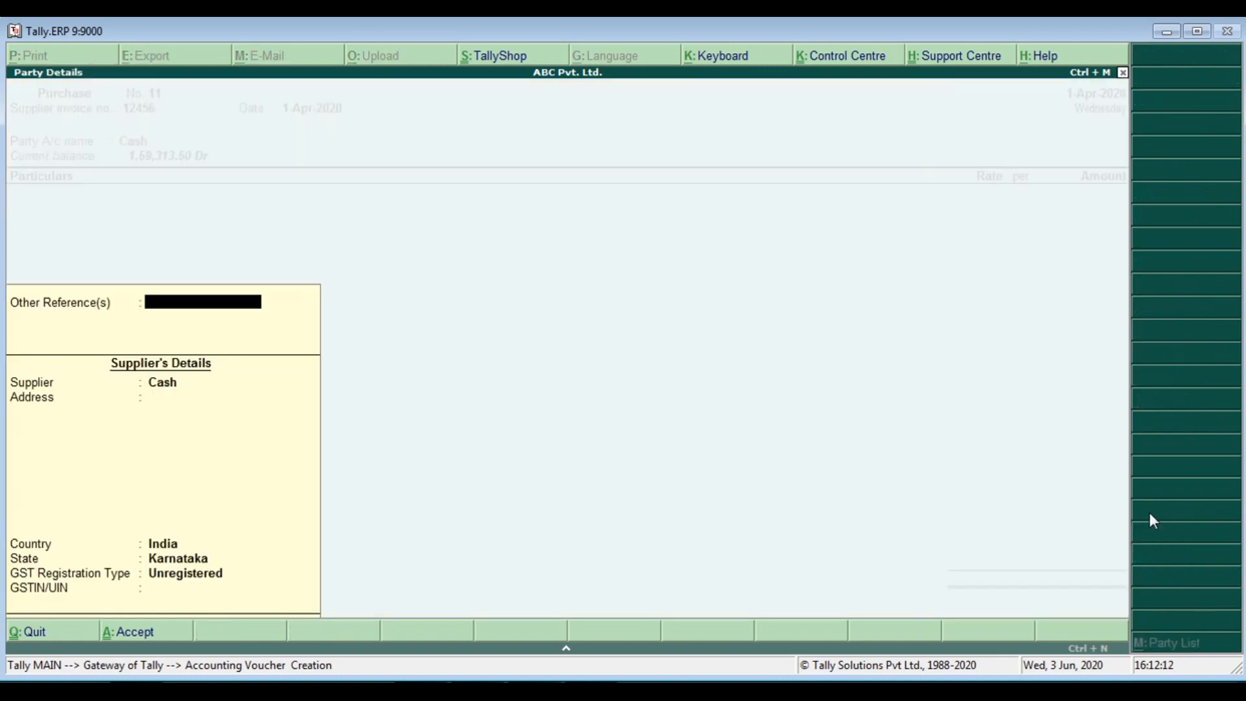
- Choose Building Owner from the party list as the supplier and accept the remaining party details
key(Return)
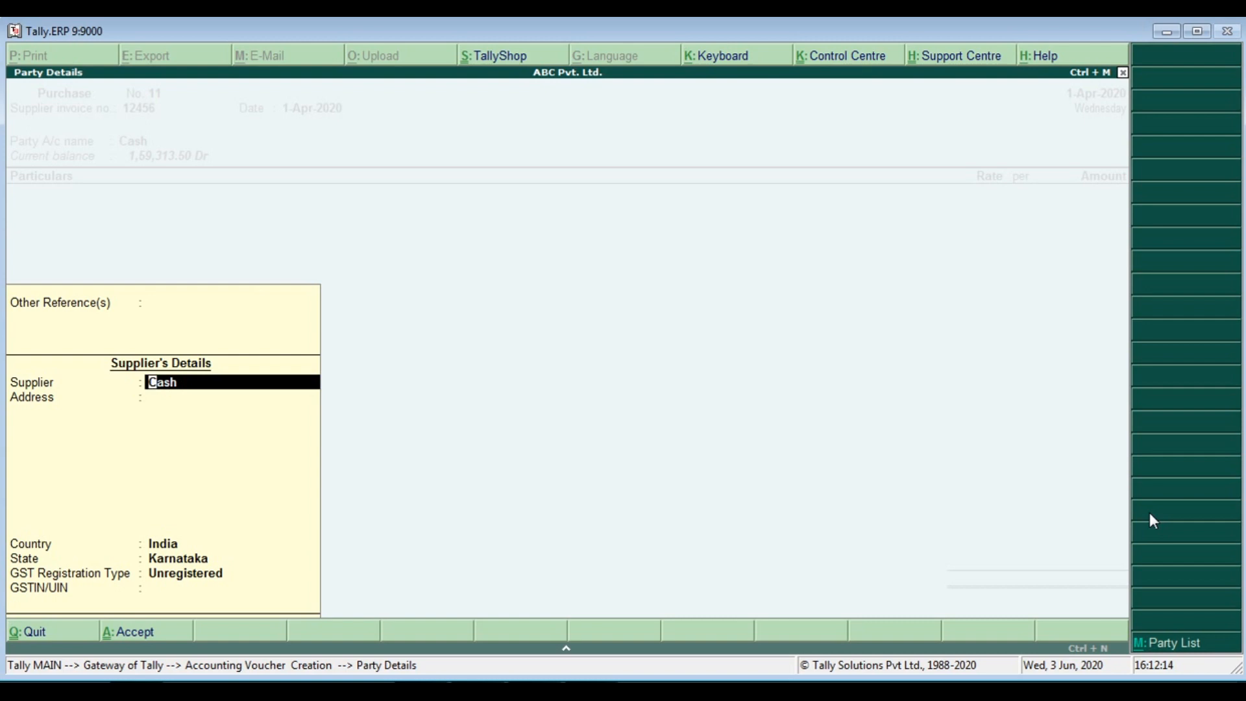
click(1175, 643)
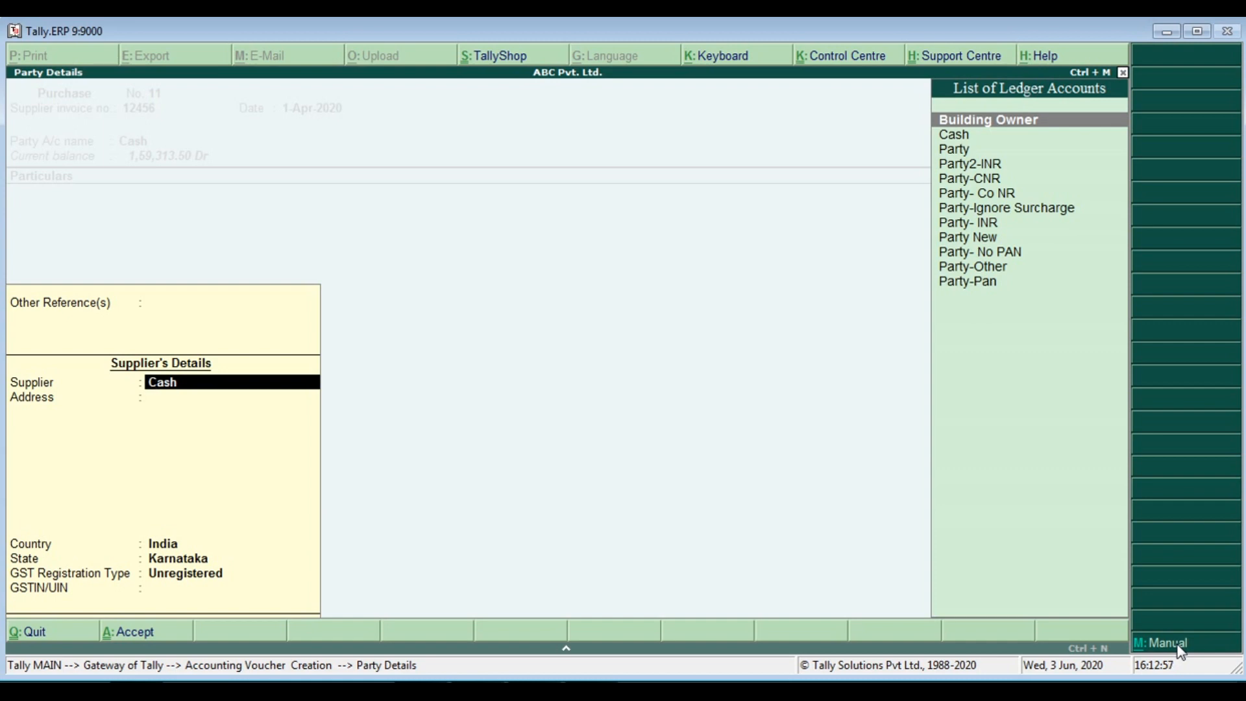
key(Return)
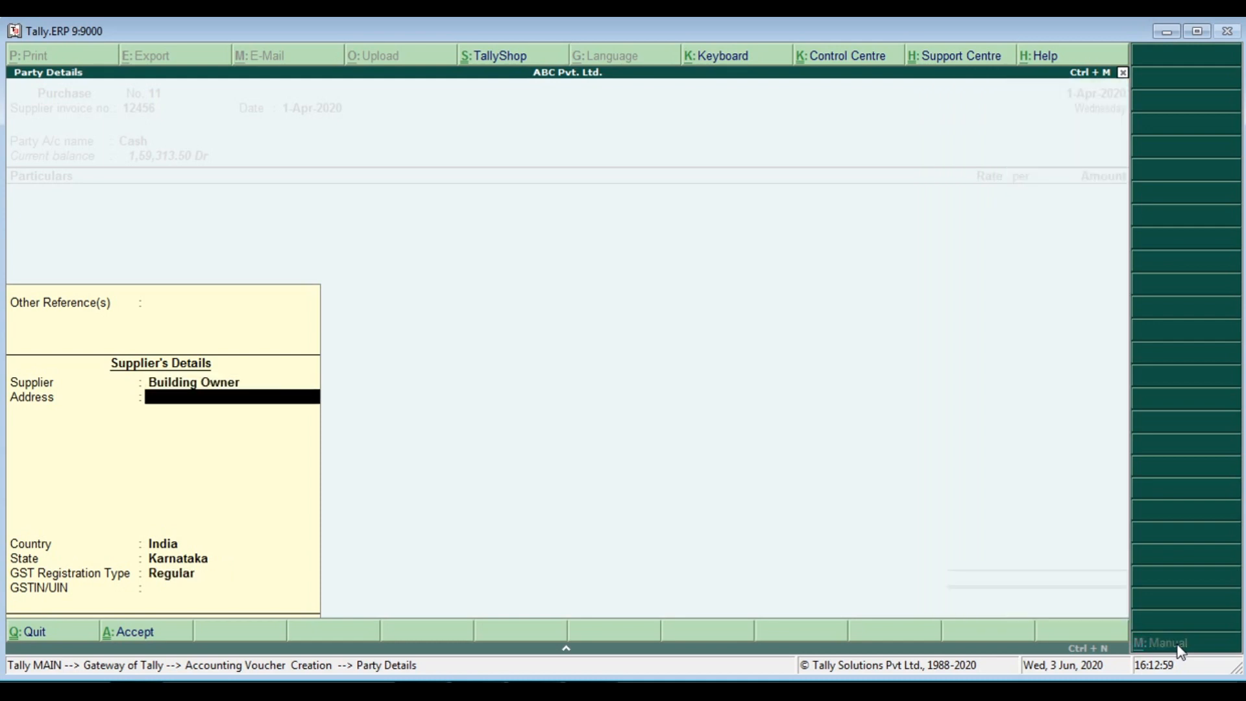
key(Return)
key(Return)
key(Return)
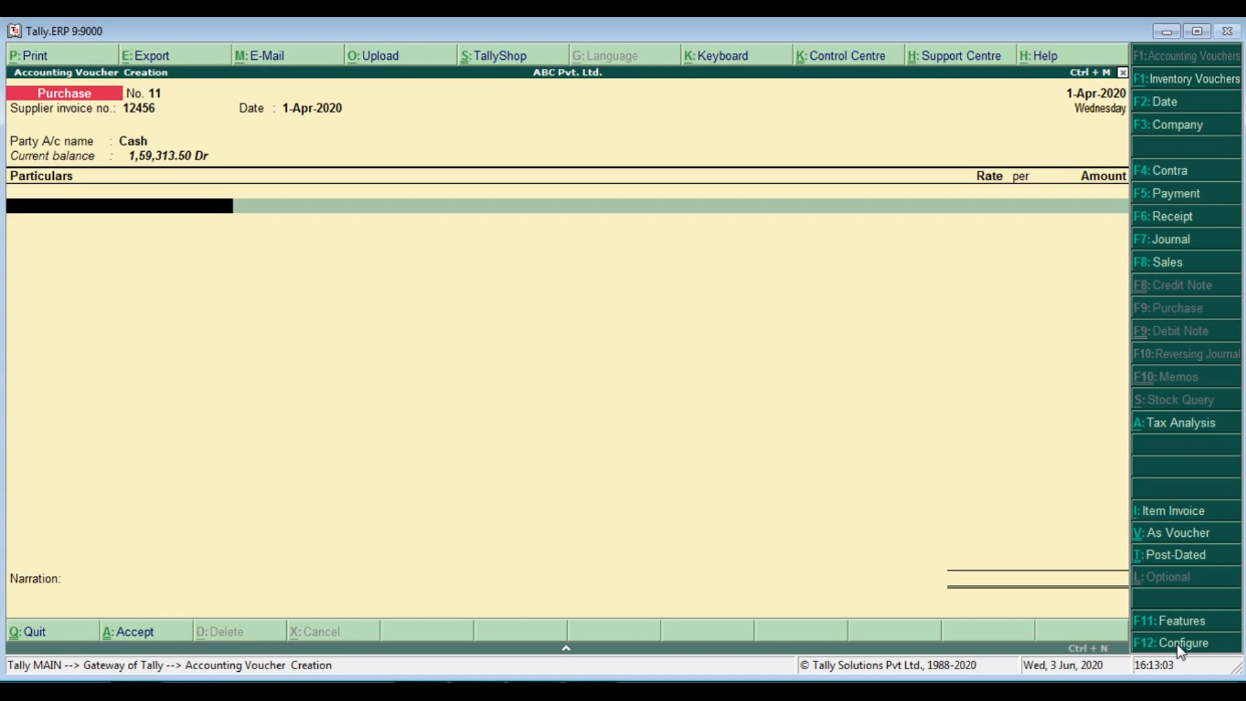
- Add the Building Rent ledger to the purchase particulars with an amount of 10,000
text(Bu)
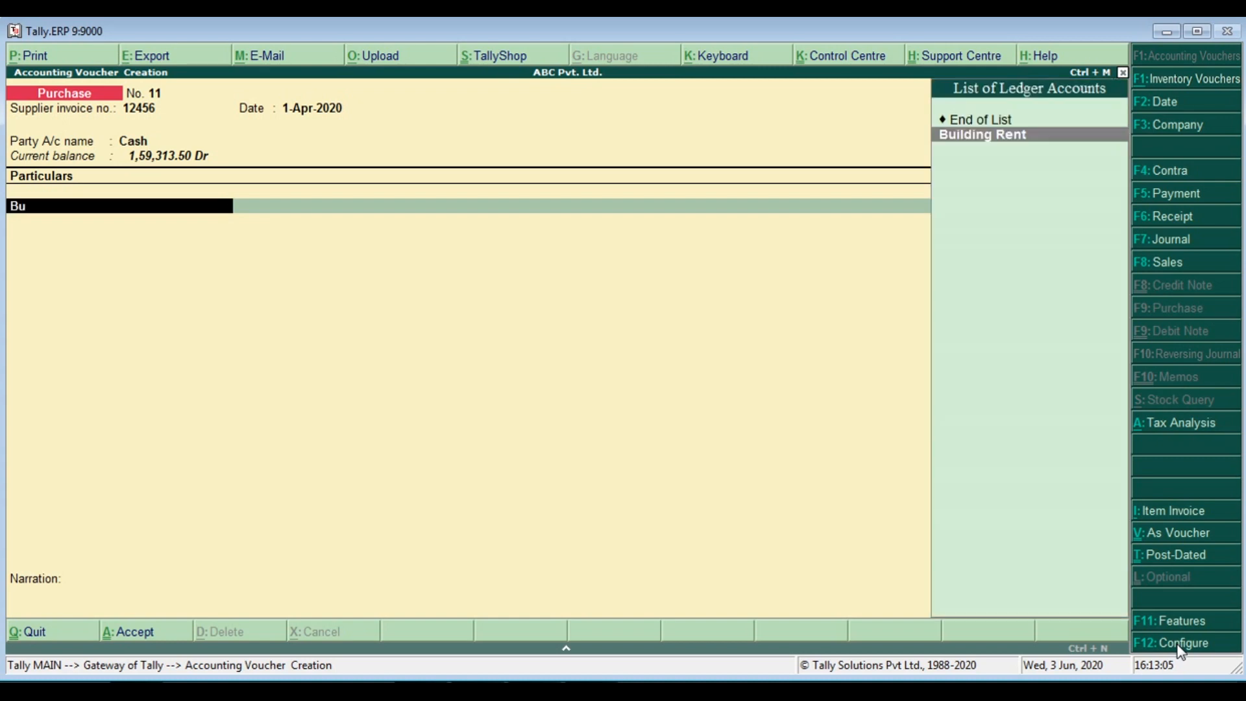
key(Return)
text(1)
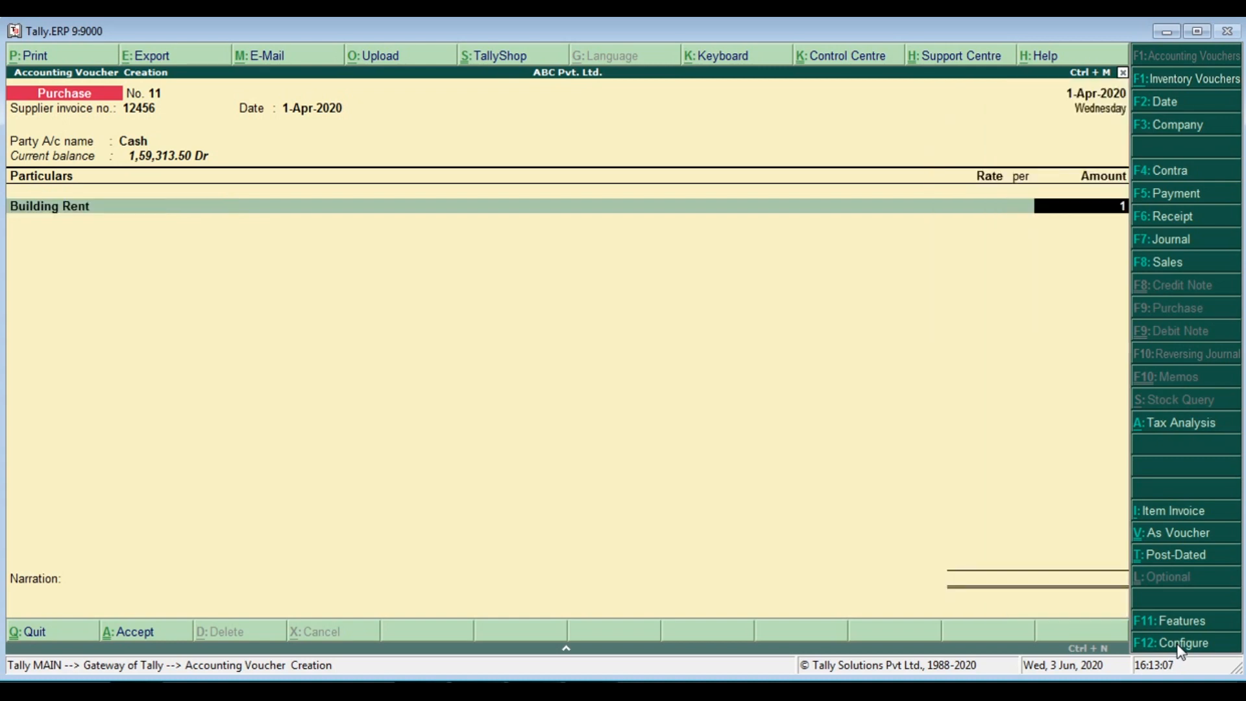
text(0000)
key(Return)
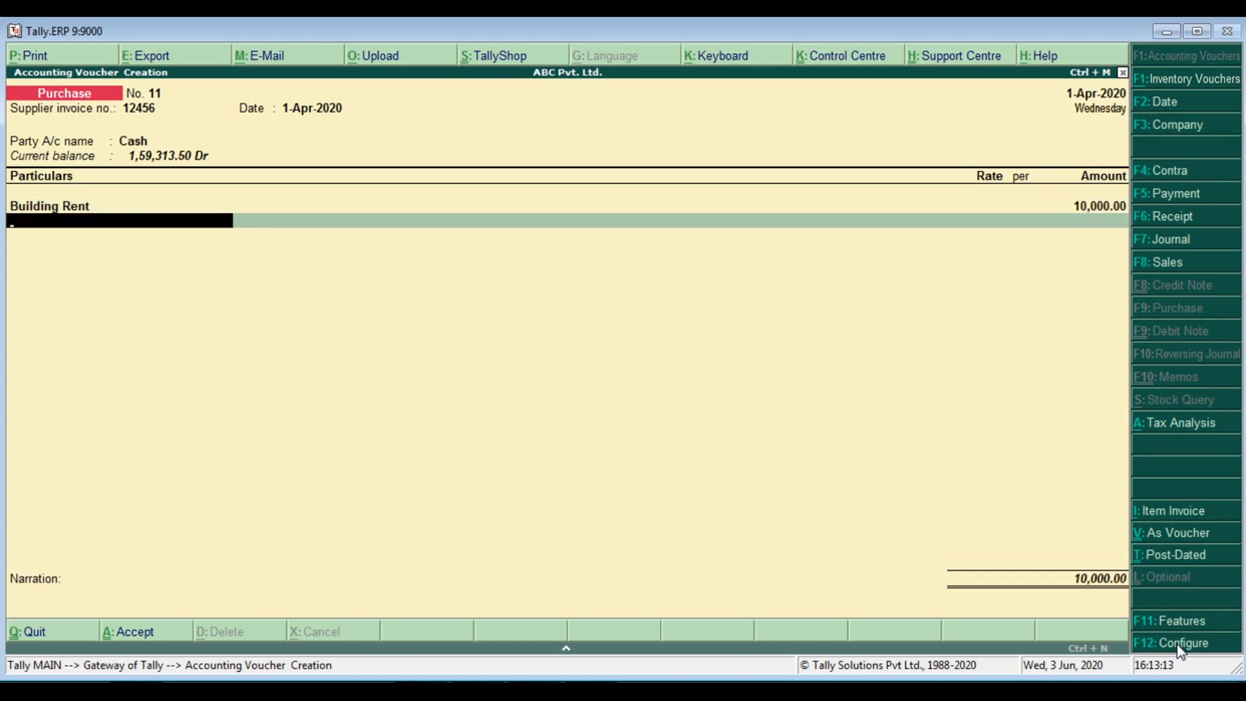
- Add the Input CGST ledger under Building Rent with its calculated tax amount
text(In)
key(Down)
key(Down)
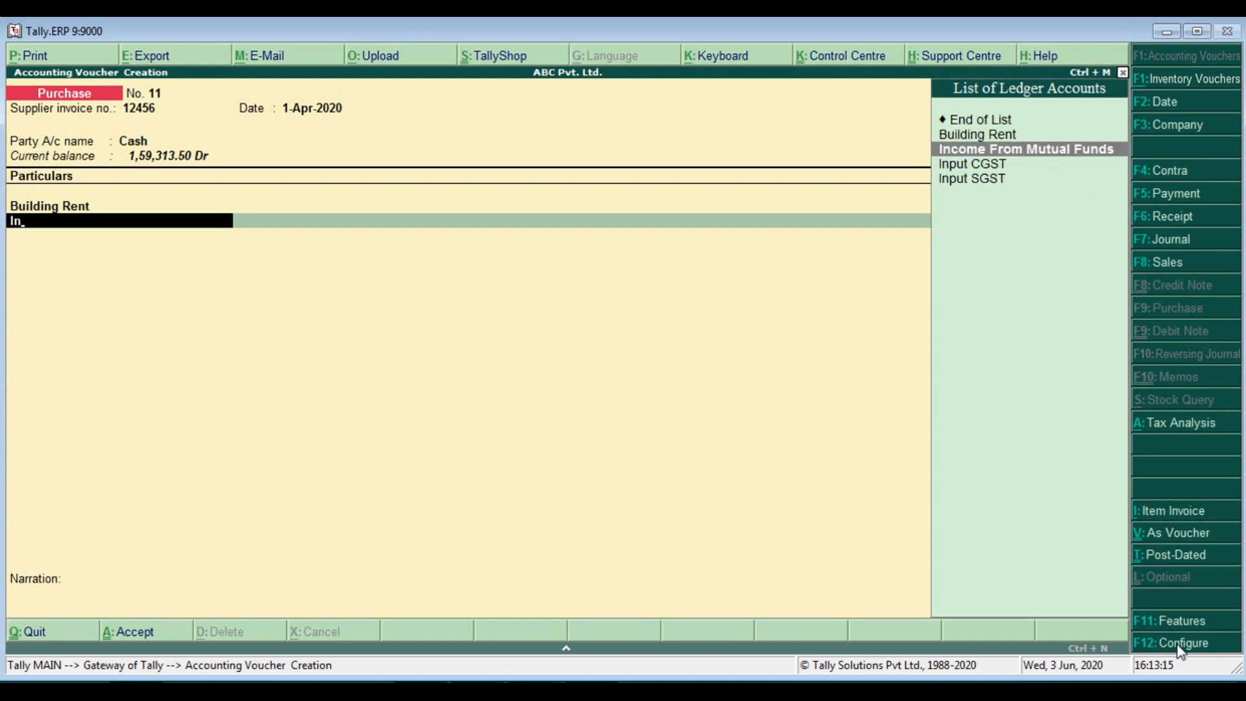
key(Return)
key(Return)
- Add the Input SGST ledger below Input CGST in the purchase particulars
text(In)
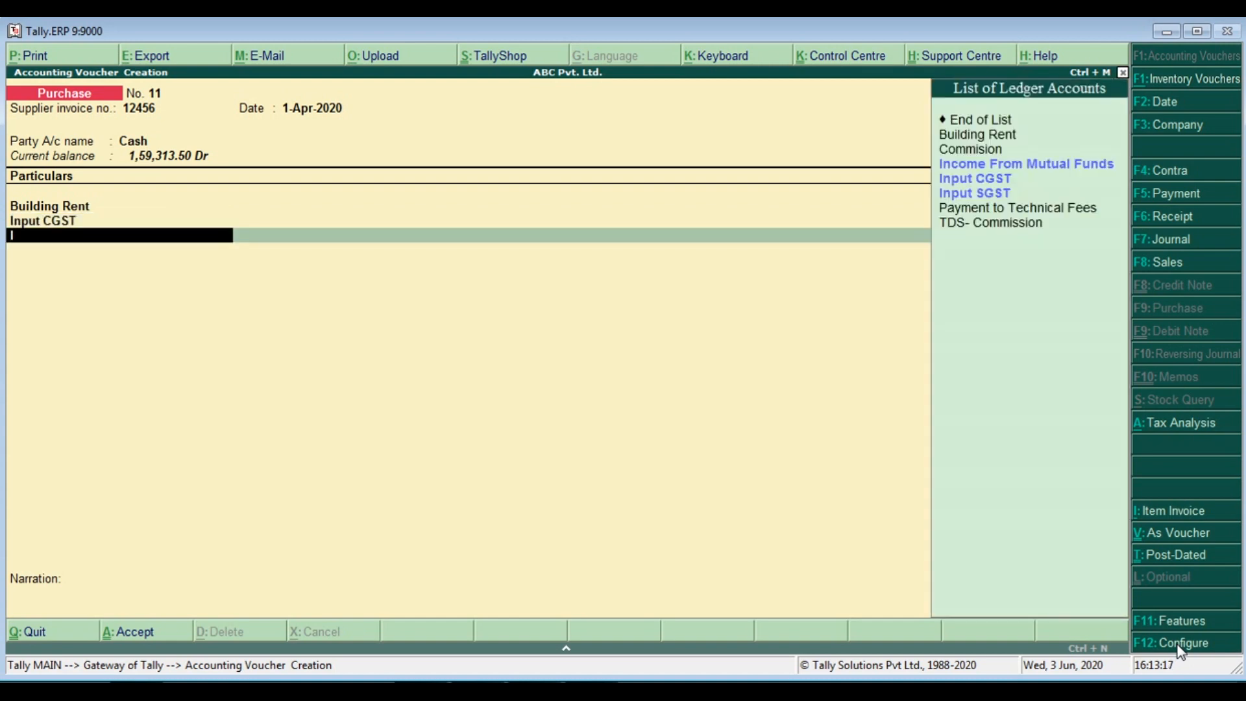
key(Down)
key(Down)
key(Down)
key(Return)
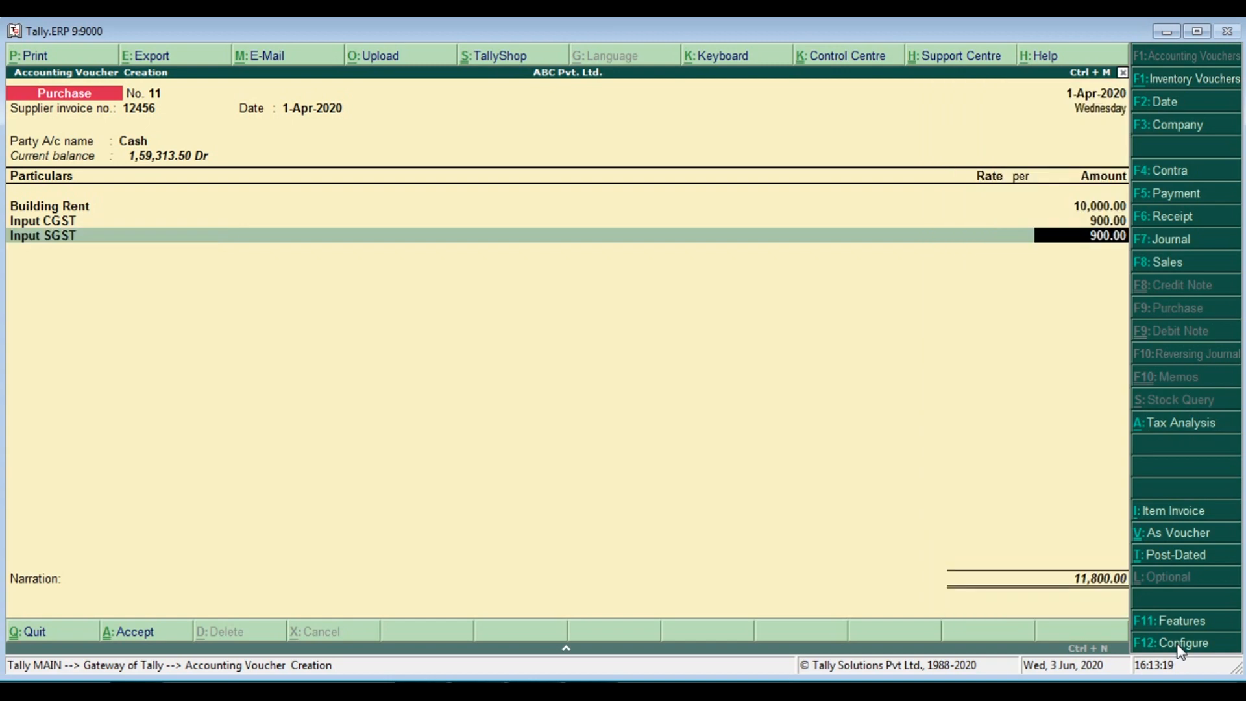
- Add the Tds ledger below Input SGST, accepting Building Owner's party details and the calculated deduction
key(Return)
text(Tds)
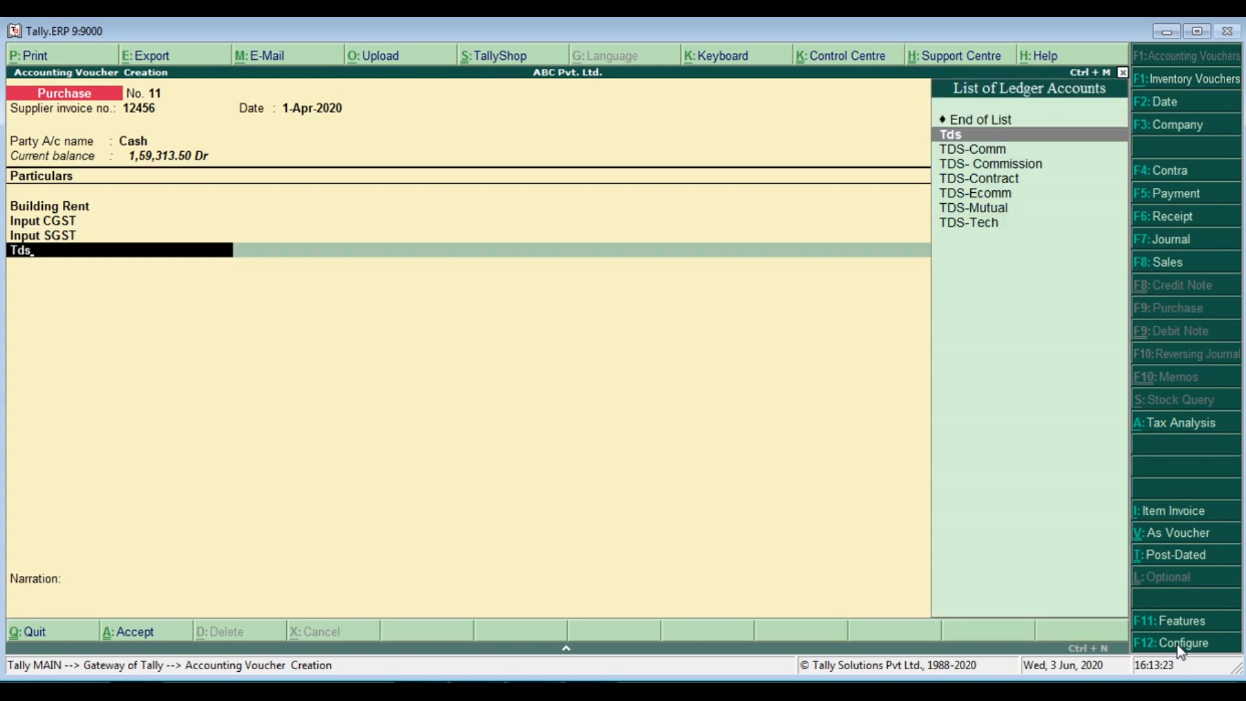
key(Return)
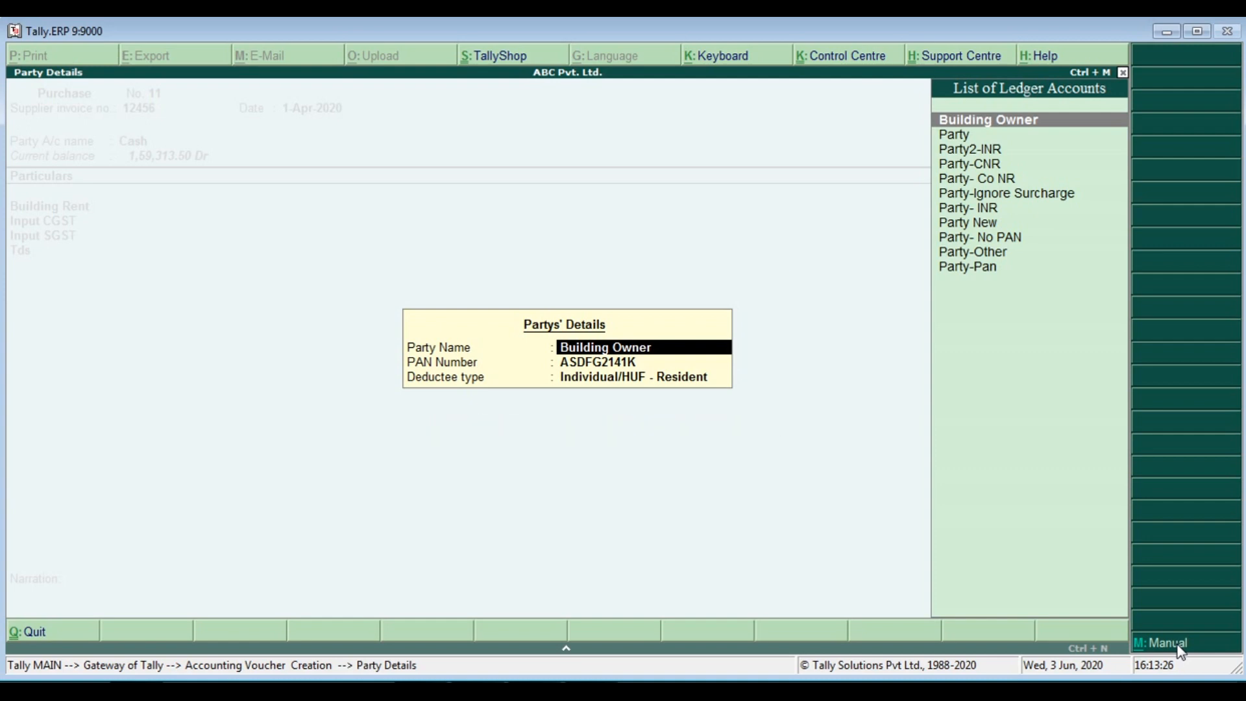
key(Return)
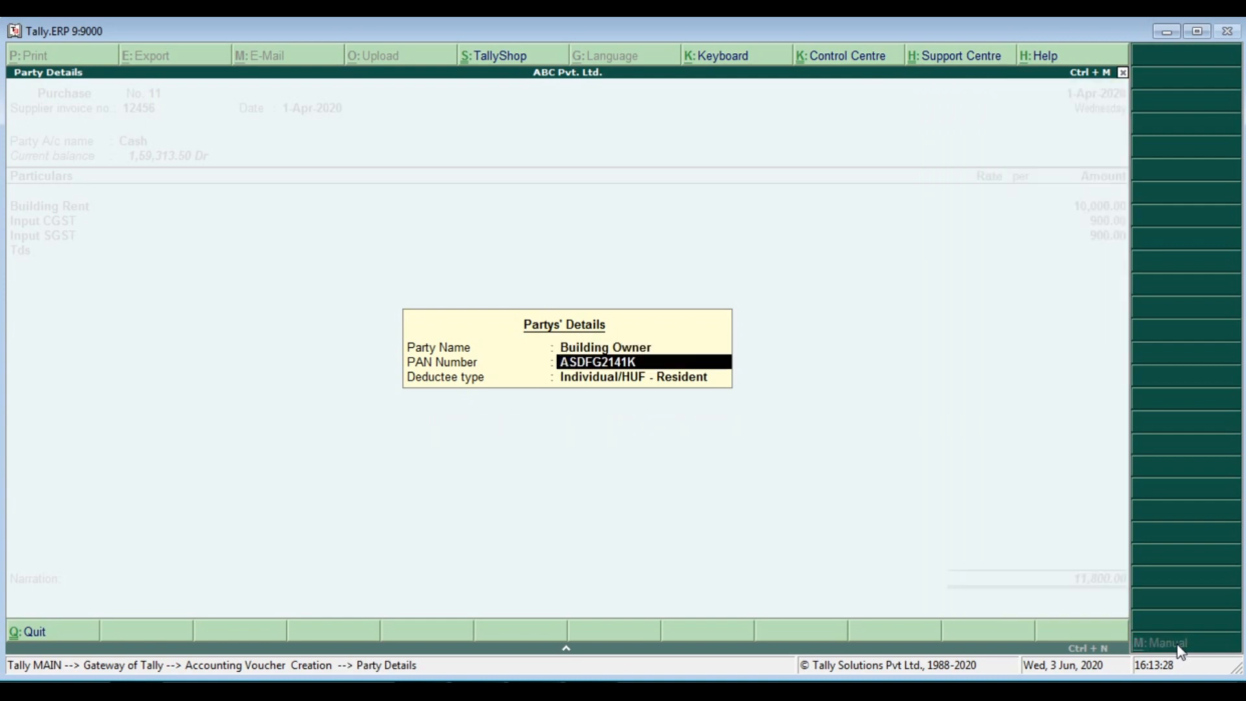
key(Return)
key(Return)
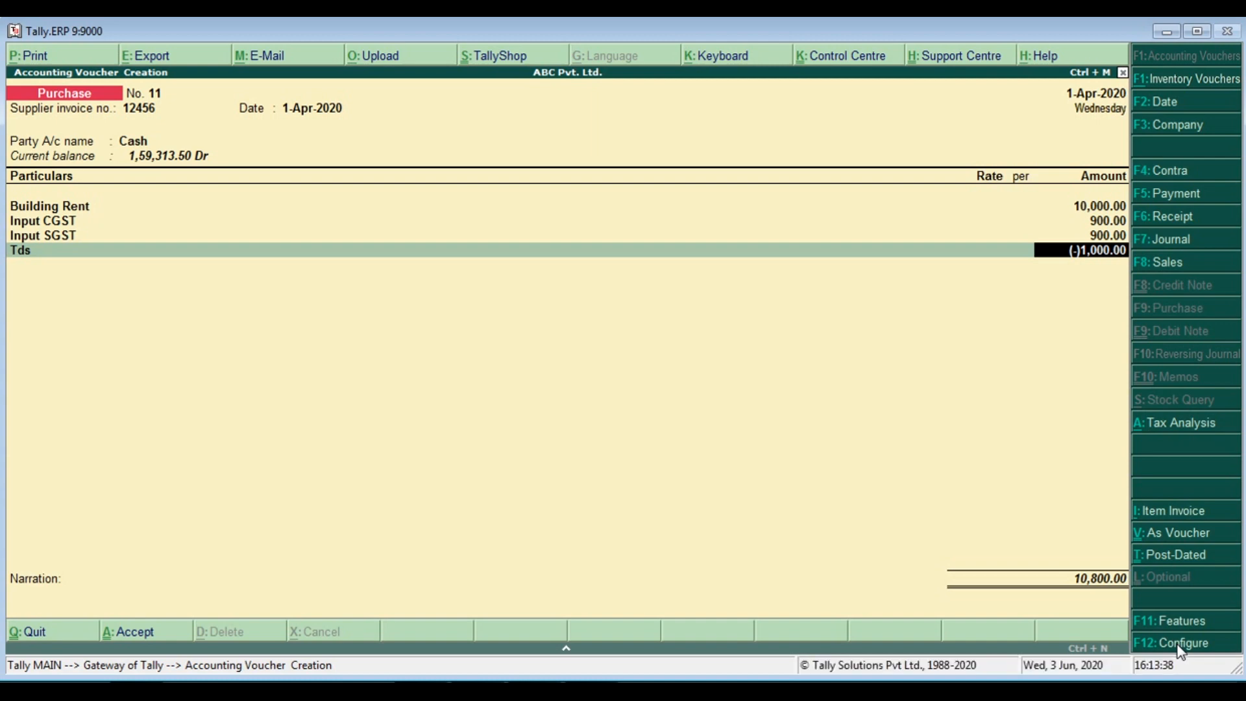
key(Return)
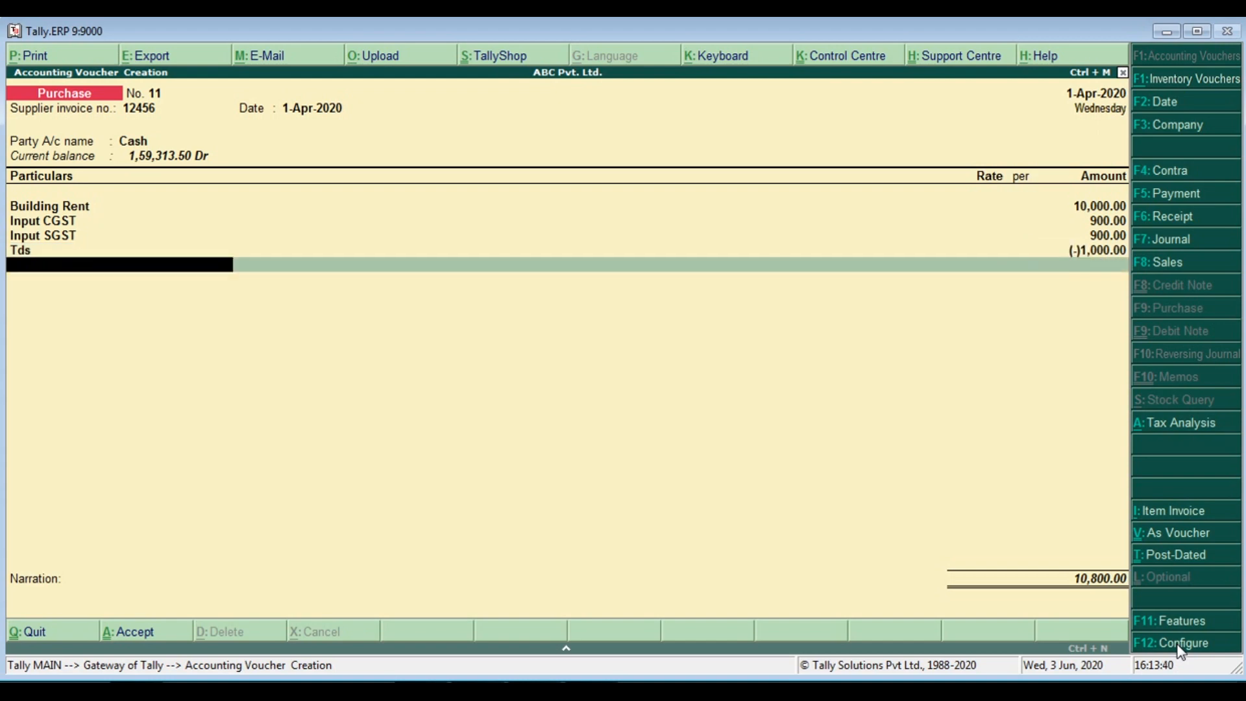
- Finish the purchase particulars, leave the narration blank and save the voucher
key(Return)
key(Return)
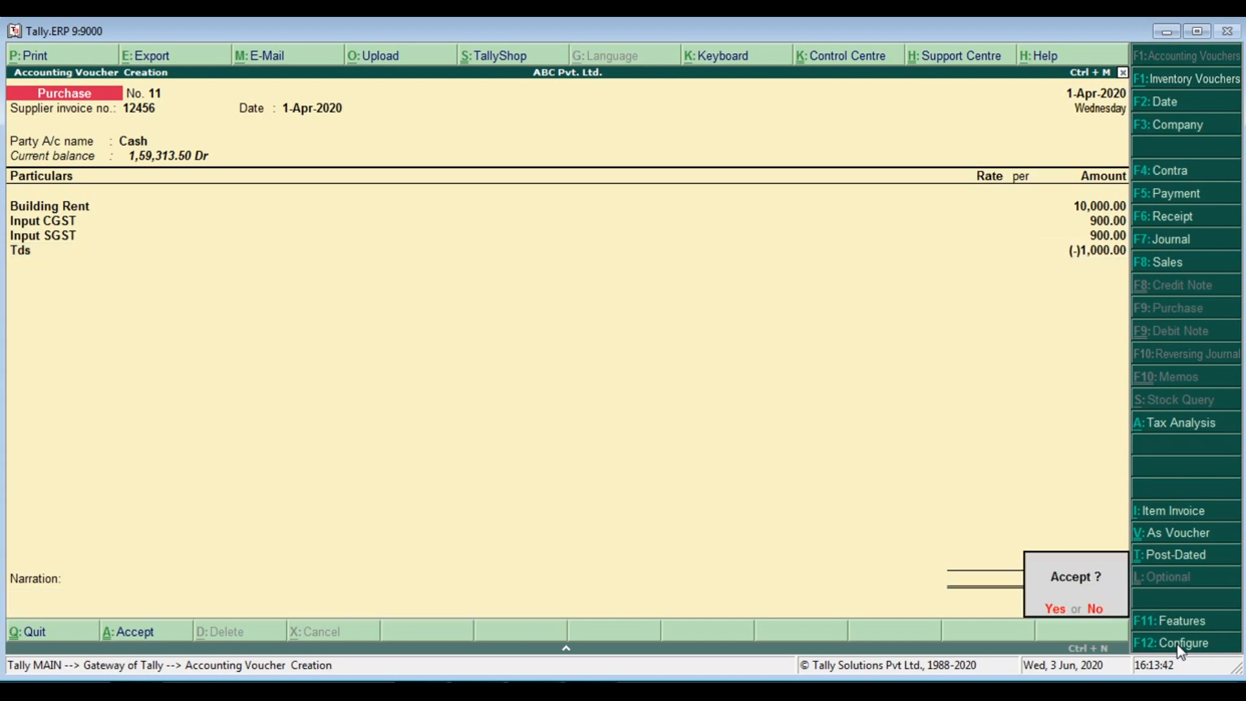
key(Return)
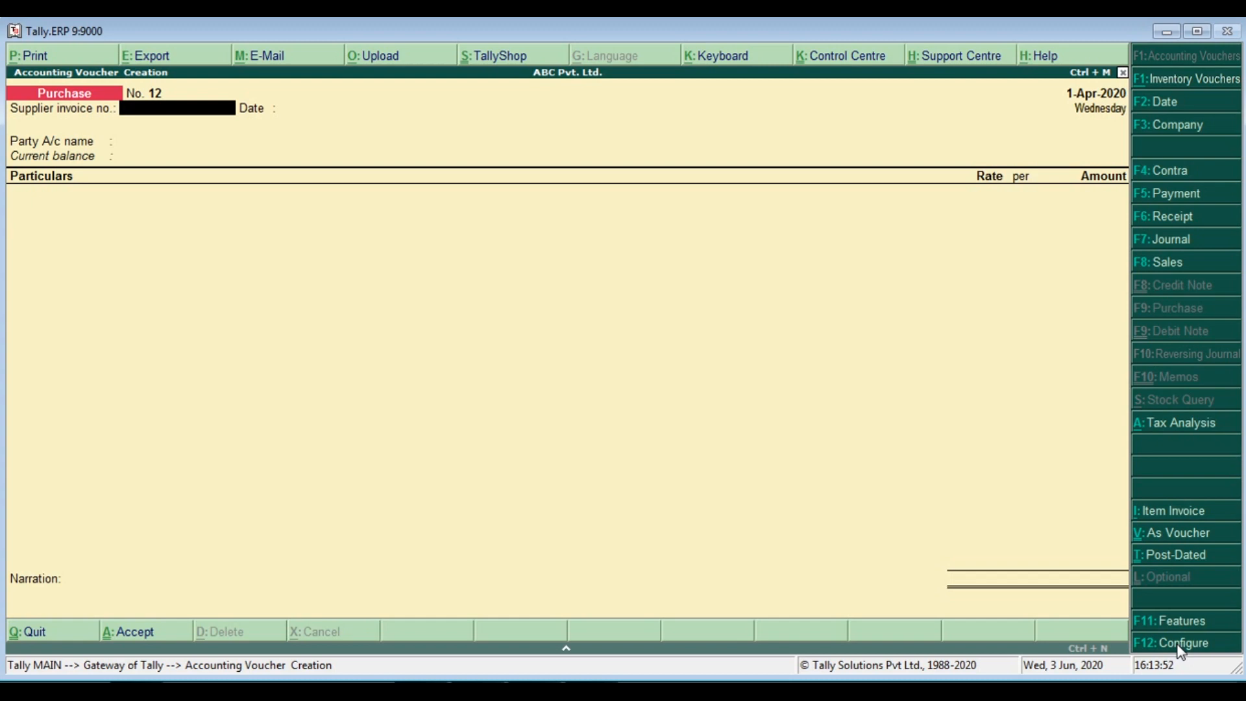
key(Return)
key(Return)
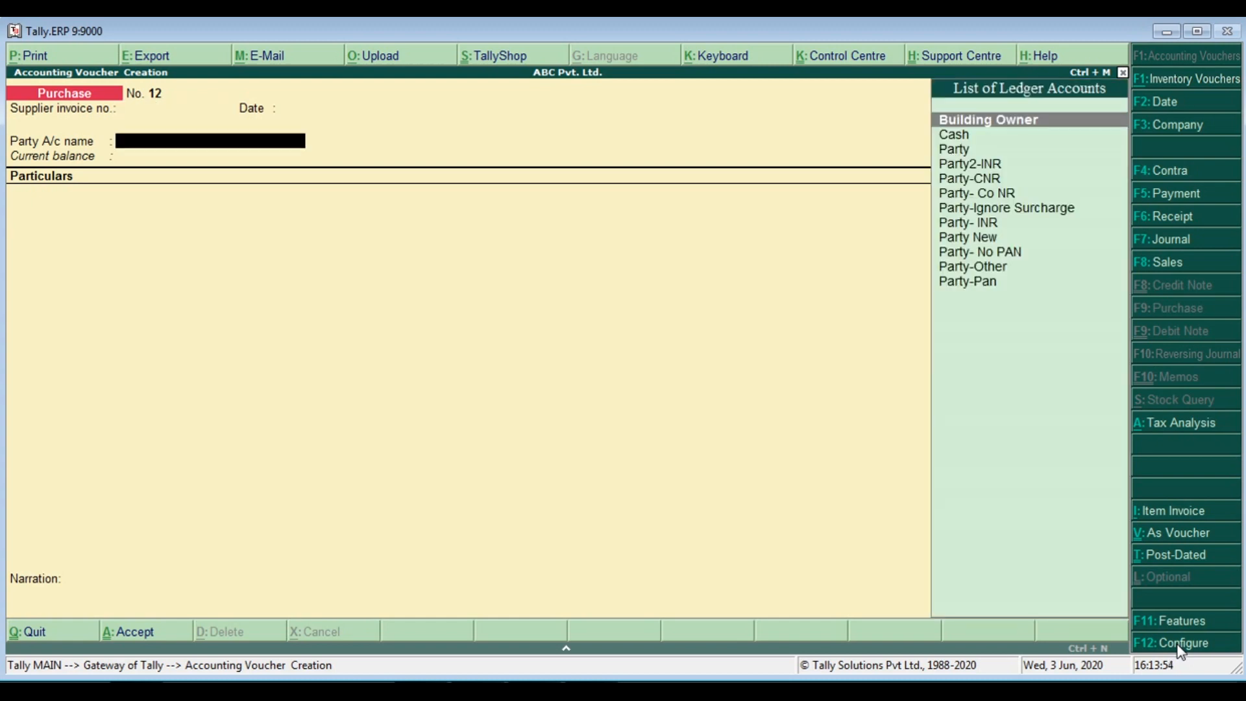
key(Return)
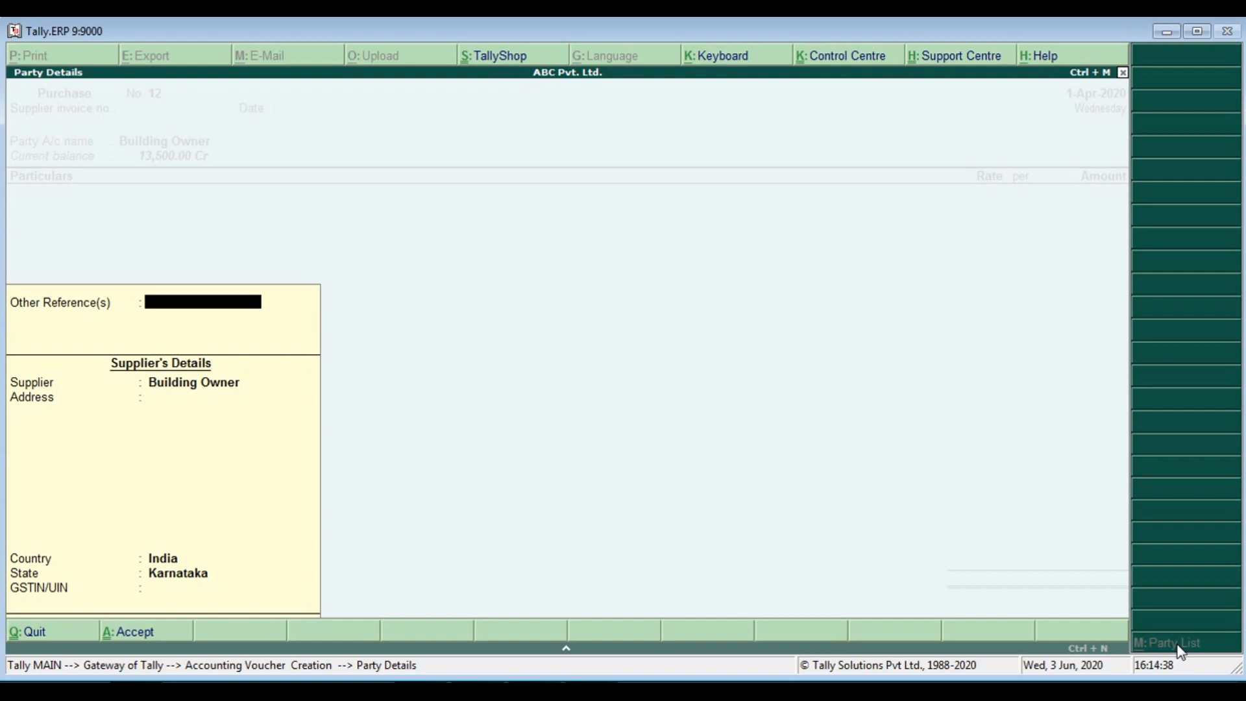
key(Escape)
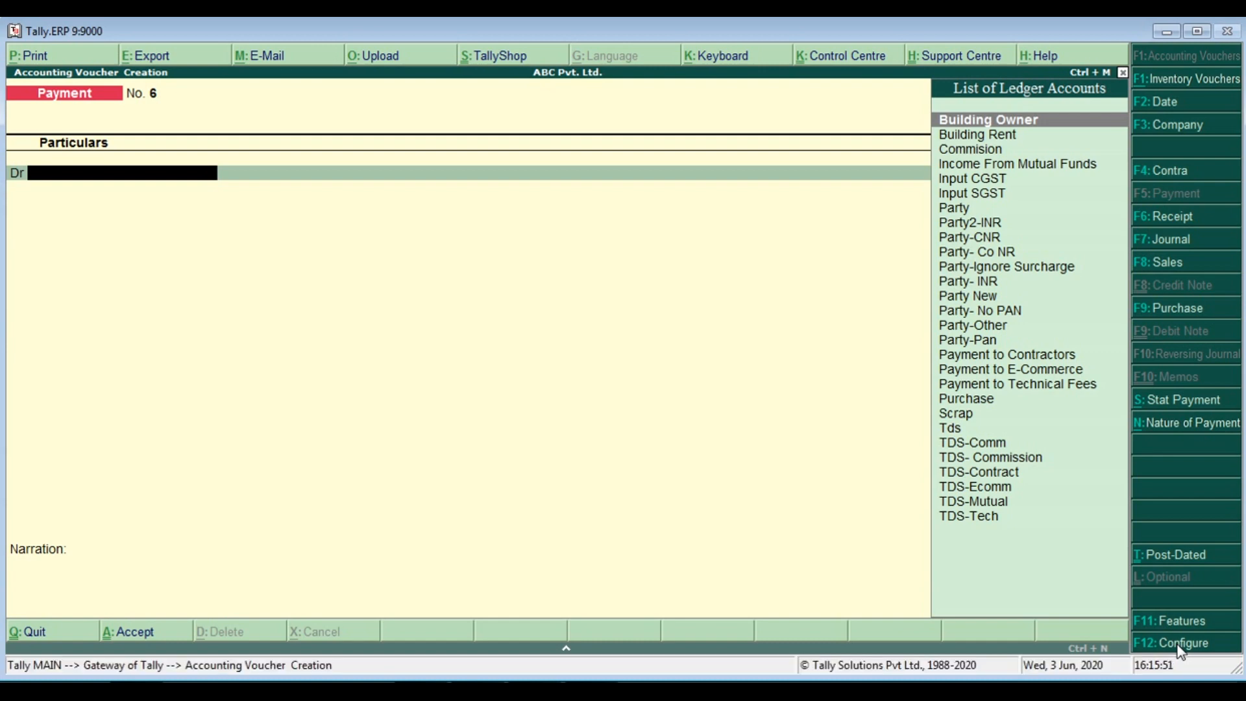
- Enable single entry mode for payment, receipt and contra vouchers in the payment voucher configuration and save it
click(1181, 643)
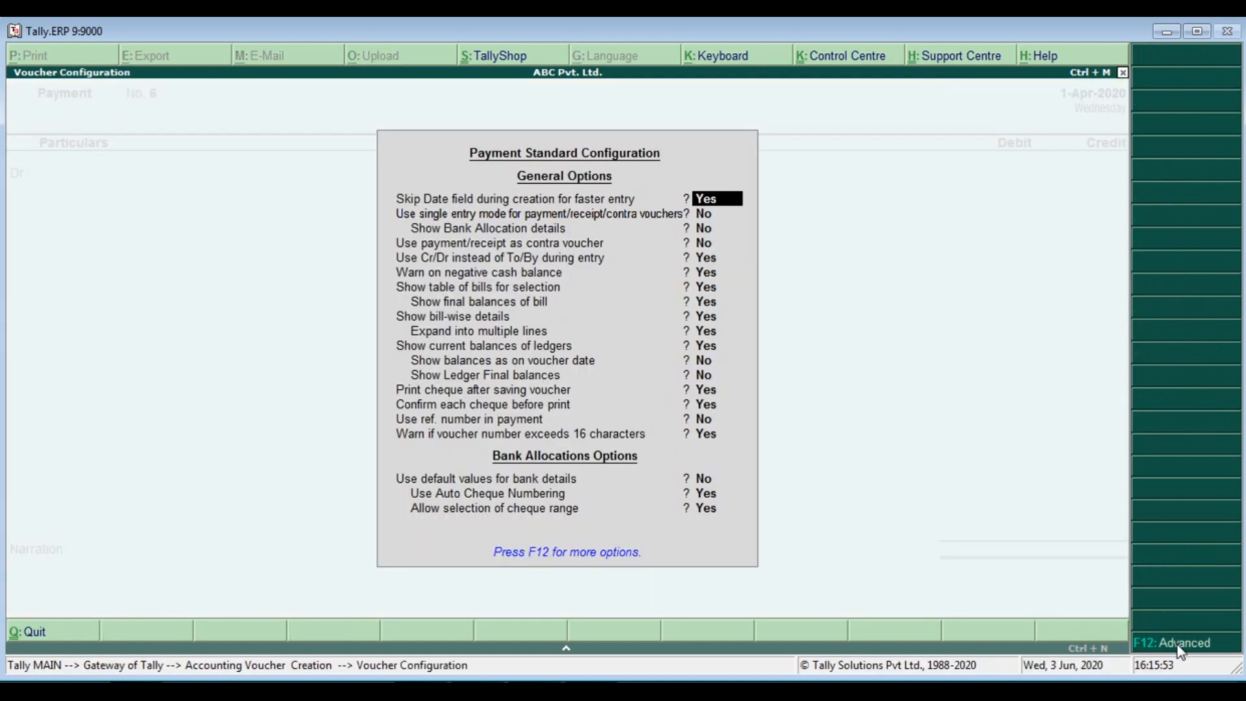
key(Return)
text(y)
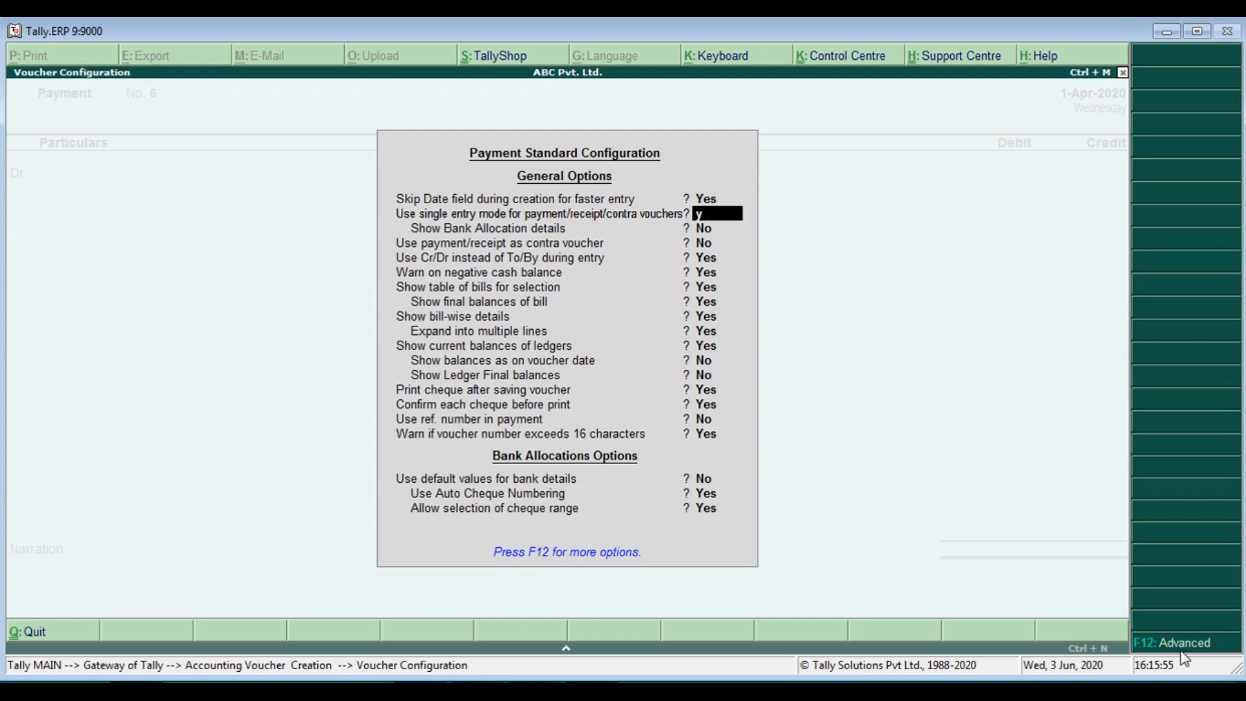
key(Return)
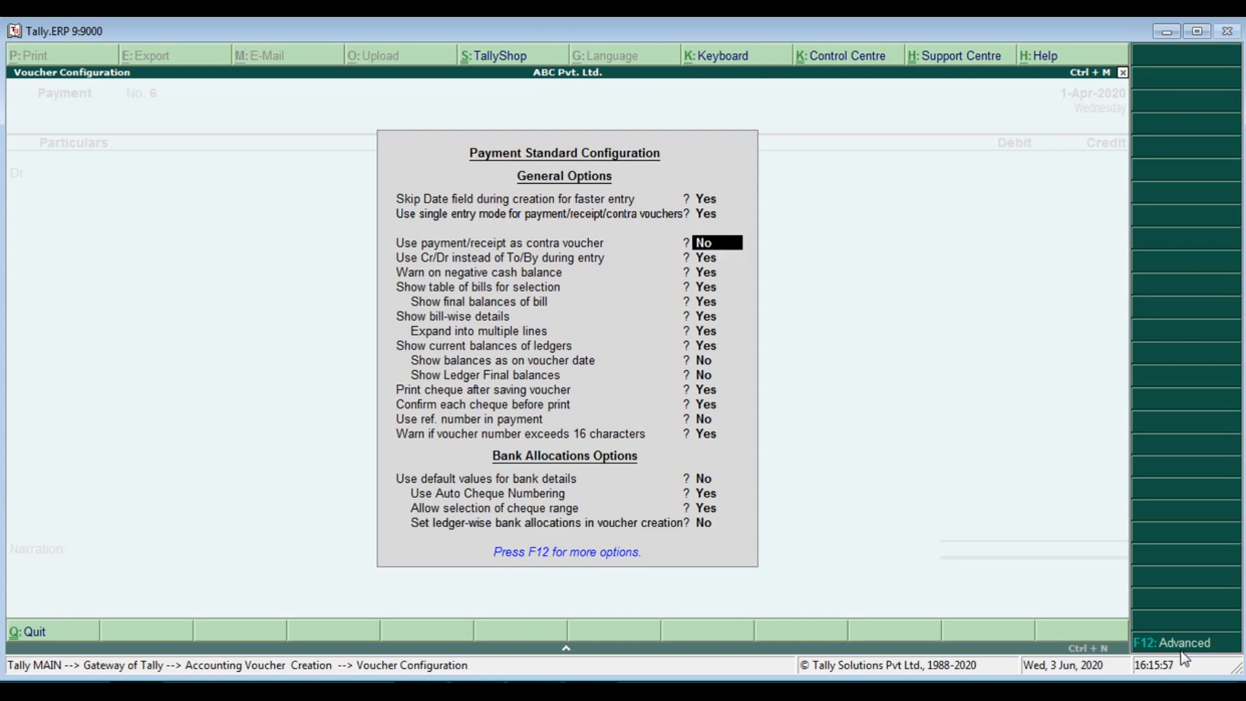
key(ctrl+a)
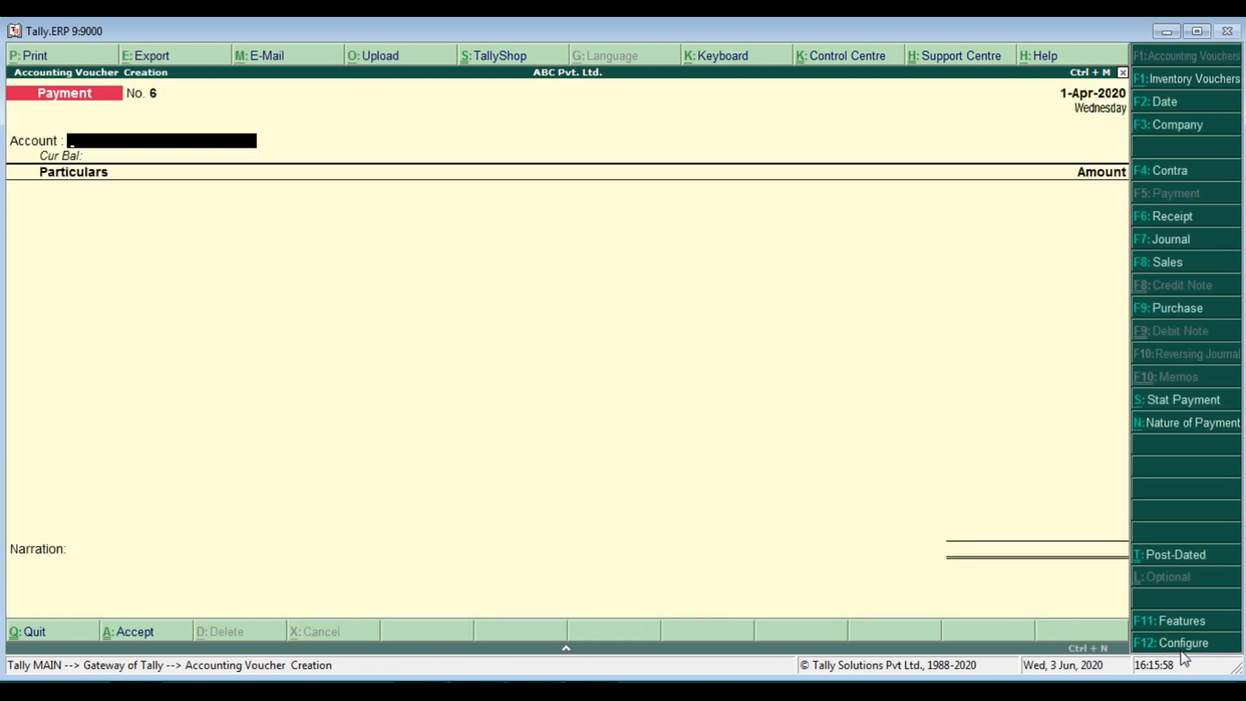
- Choose Cash as the payment account and add the Building Rent ledger with an amount of 10000
text(c)
key(Return)
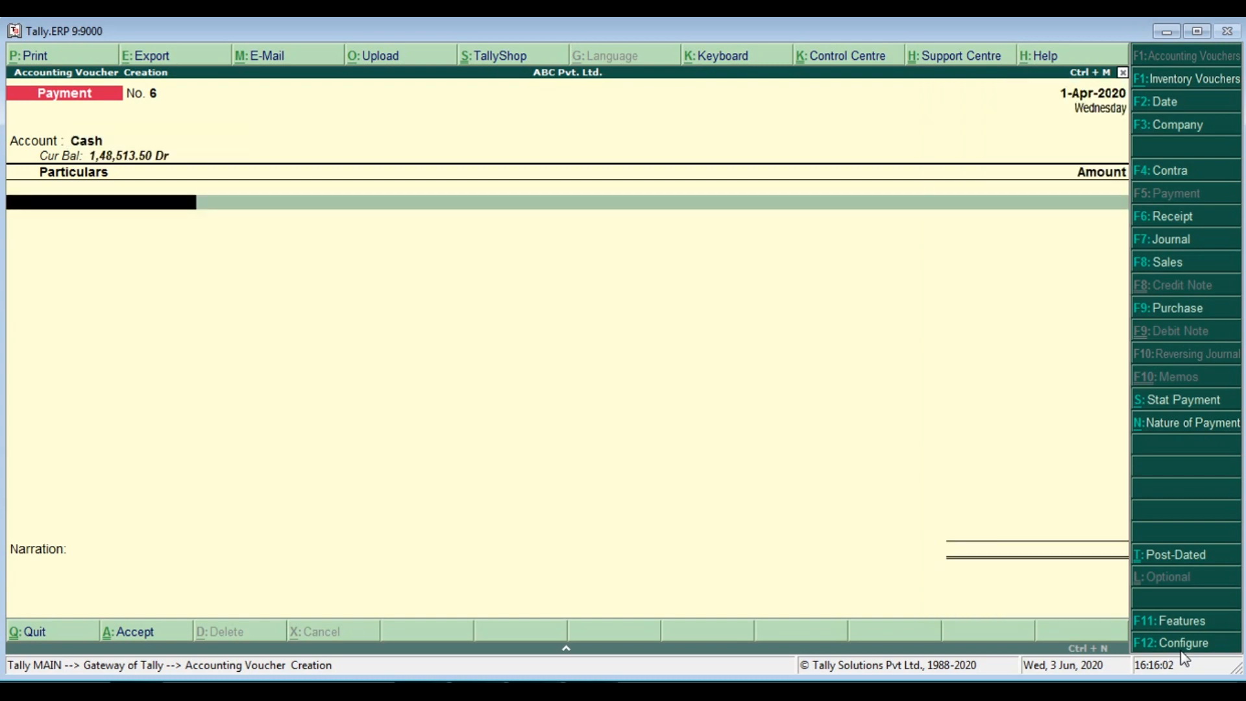
text(re)
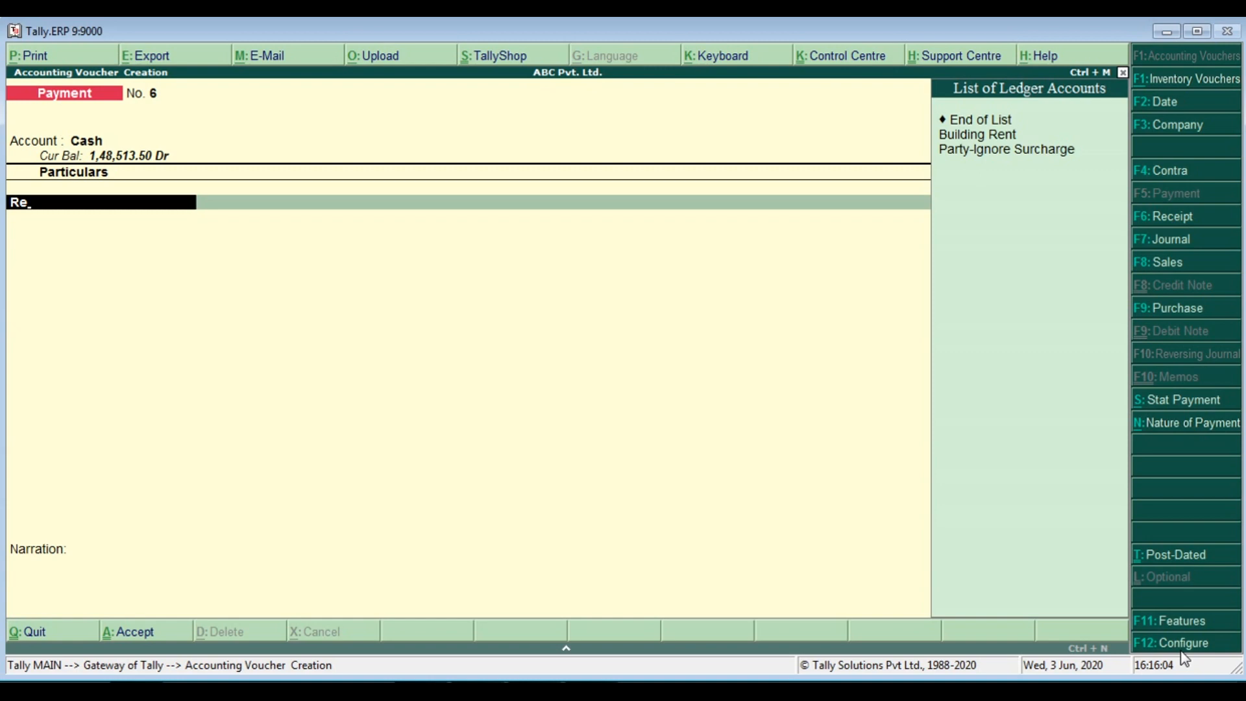
key(Down)
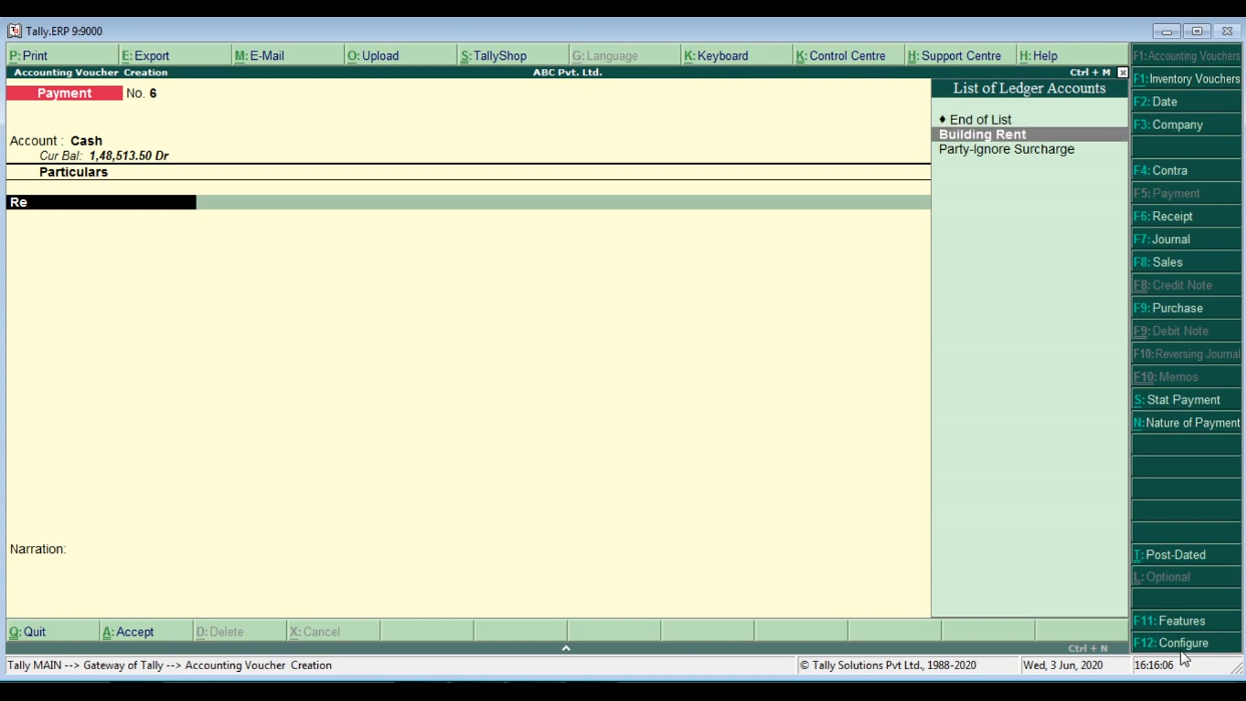
key(Return)
text(10000)
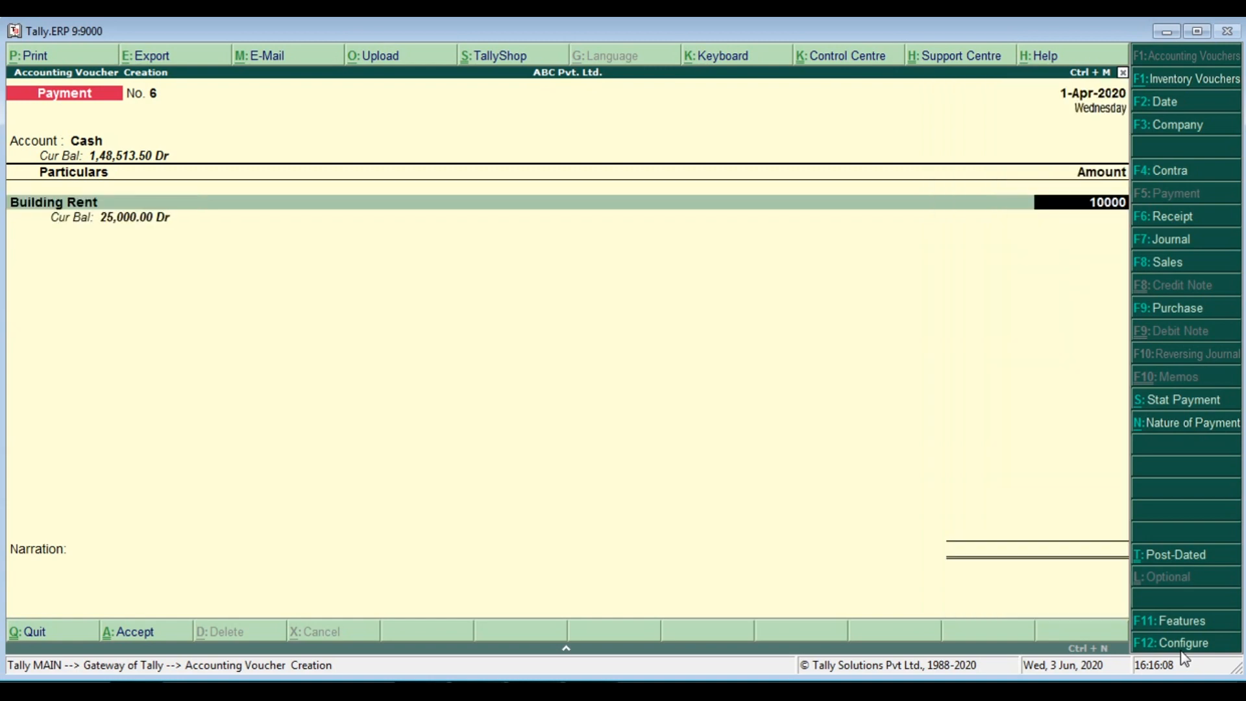
key(Return)
- Add the Tds ledger to the payment, choosing Building Owner from the party list and accepting the calculated deduction
text(Td)
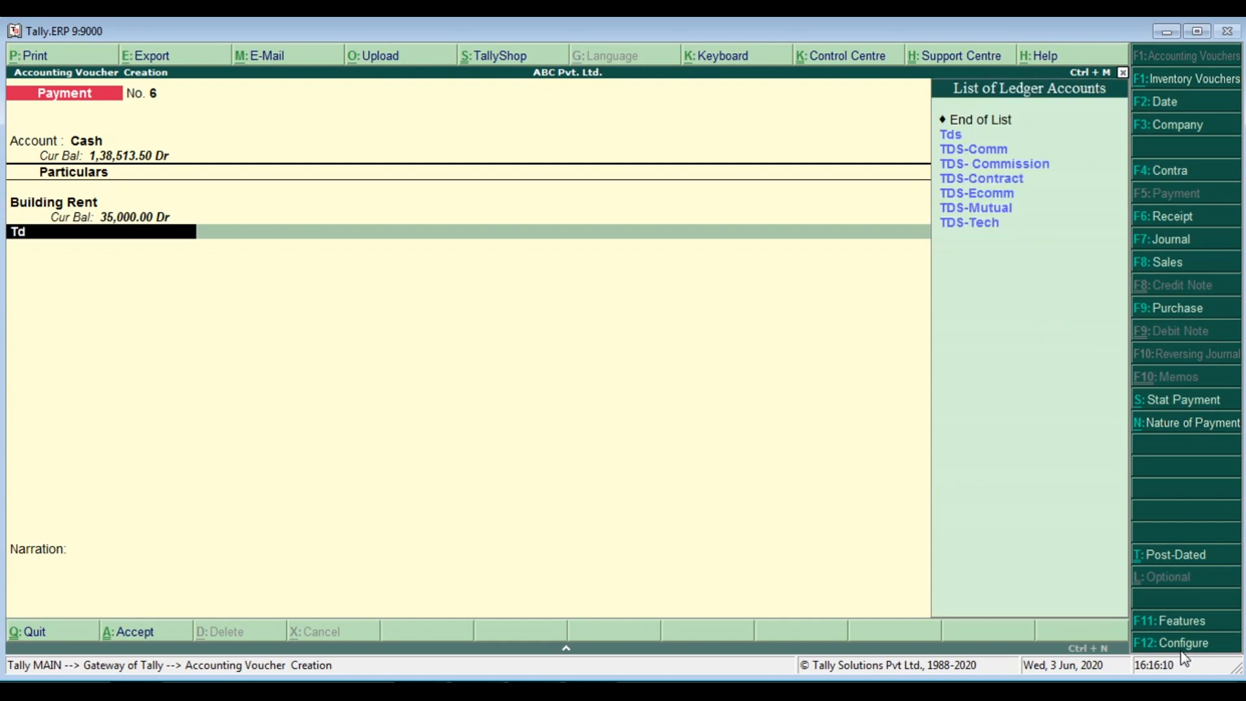
text(s)
key(Return)
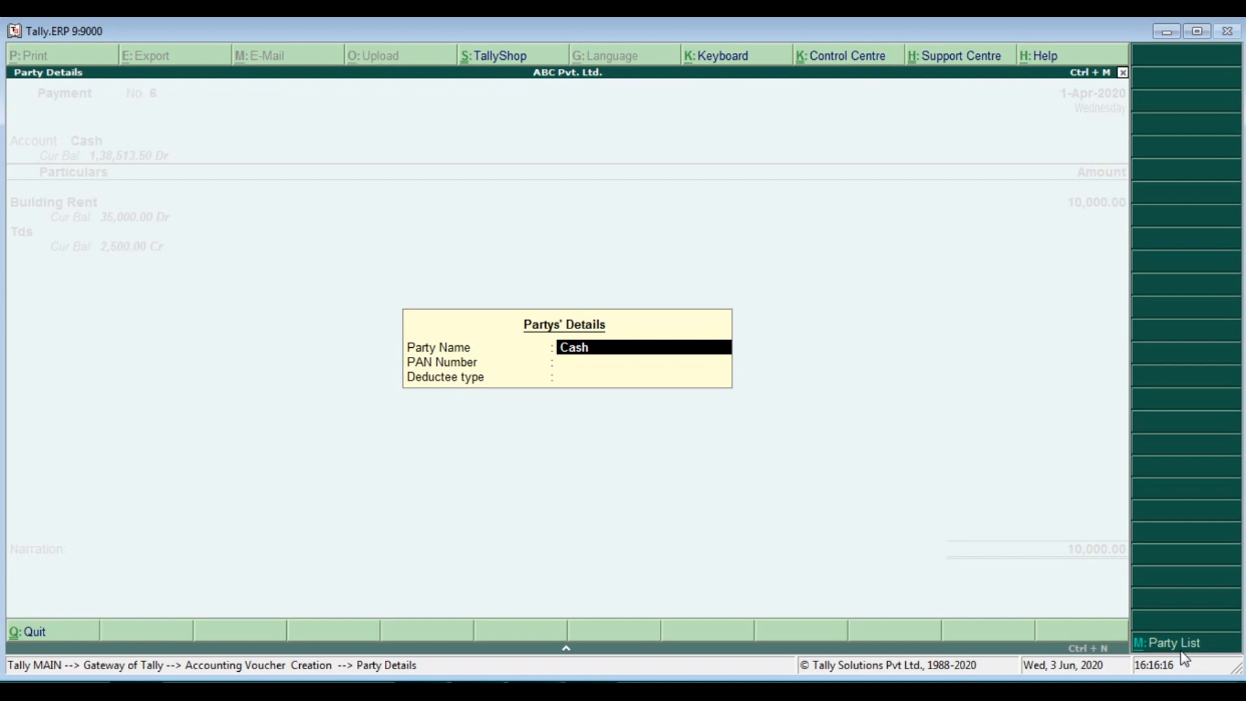
click(1194, 644)
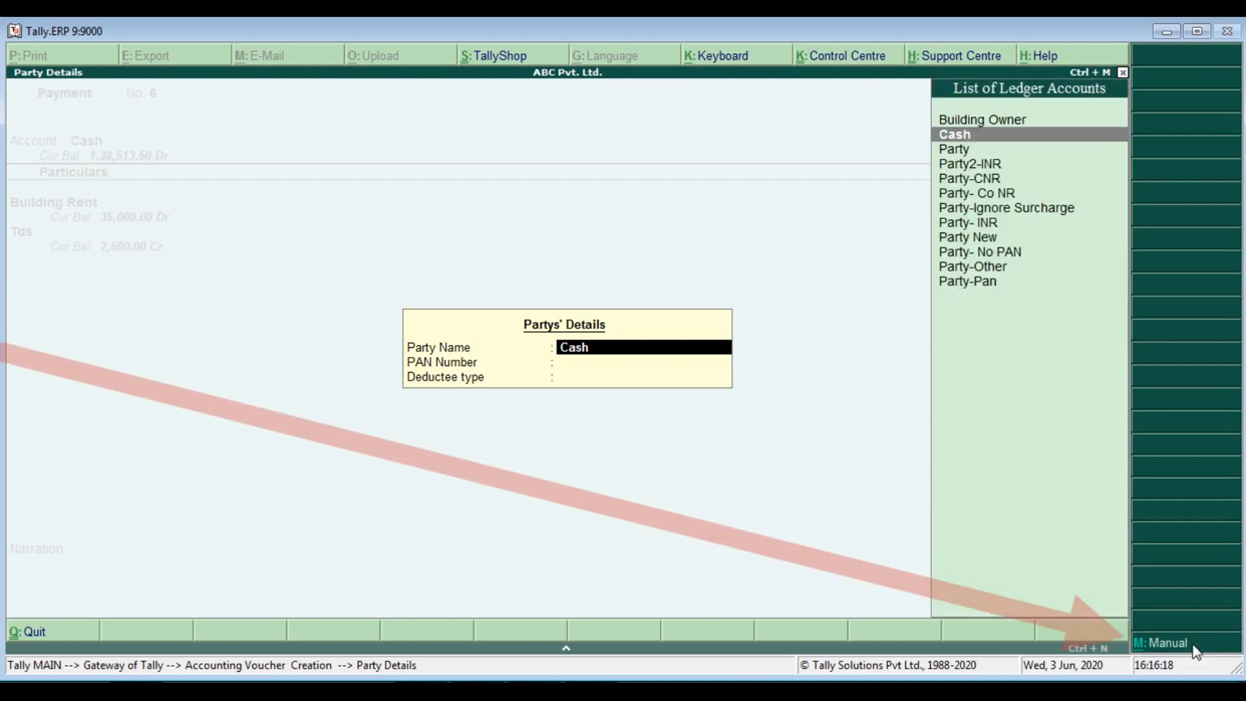
click(1003, 122)
click(1003, 122)
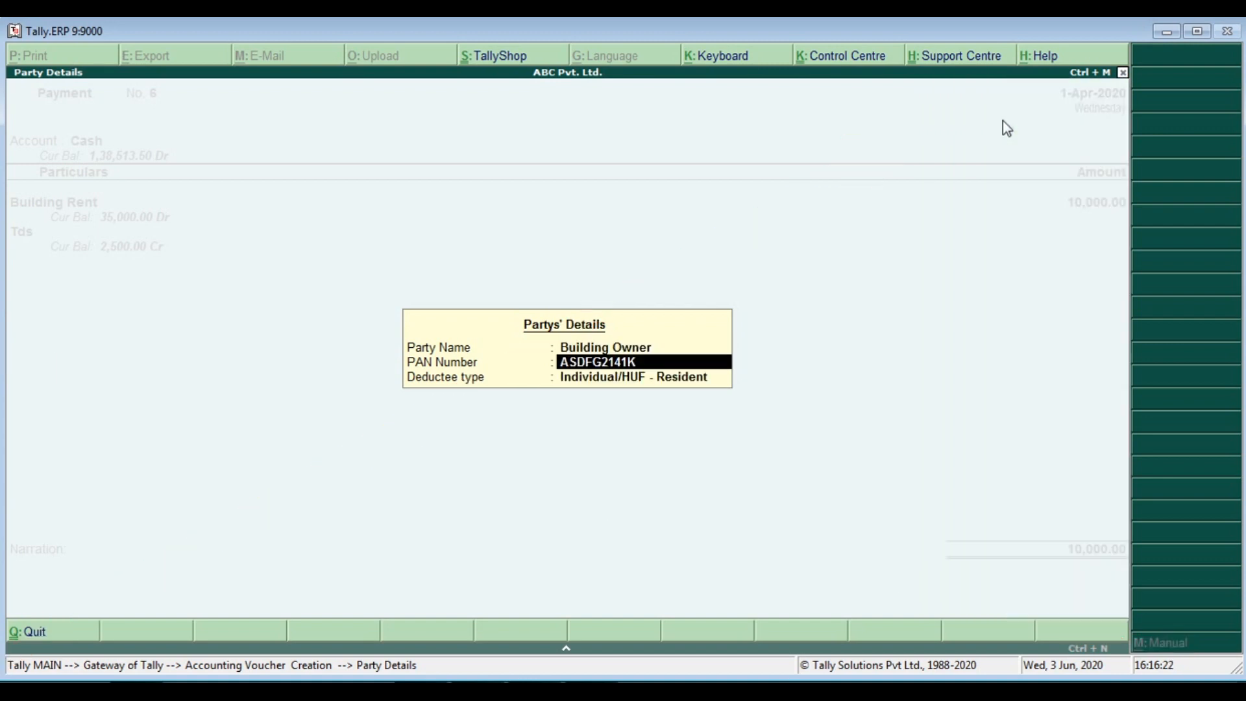
key(Return)
key(Return)
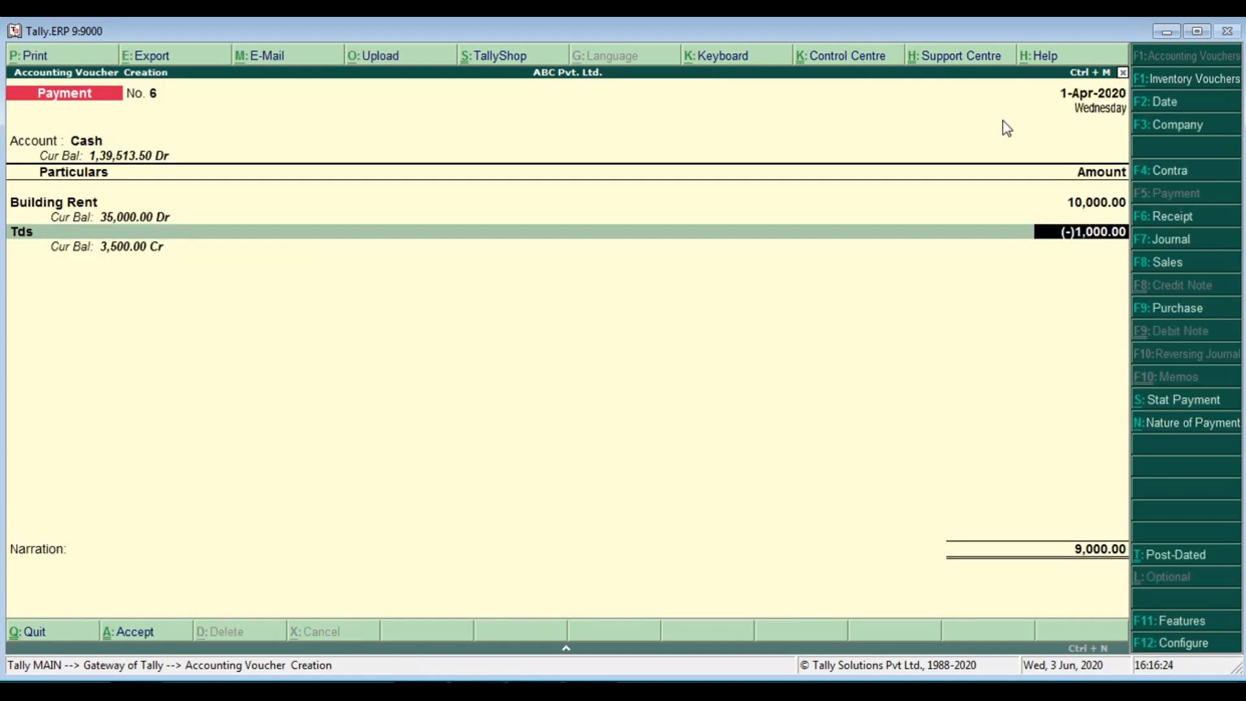
key(Return)
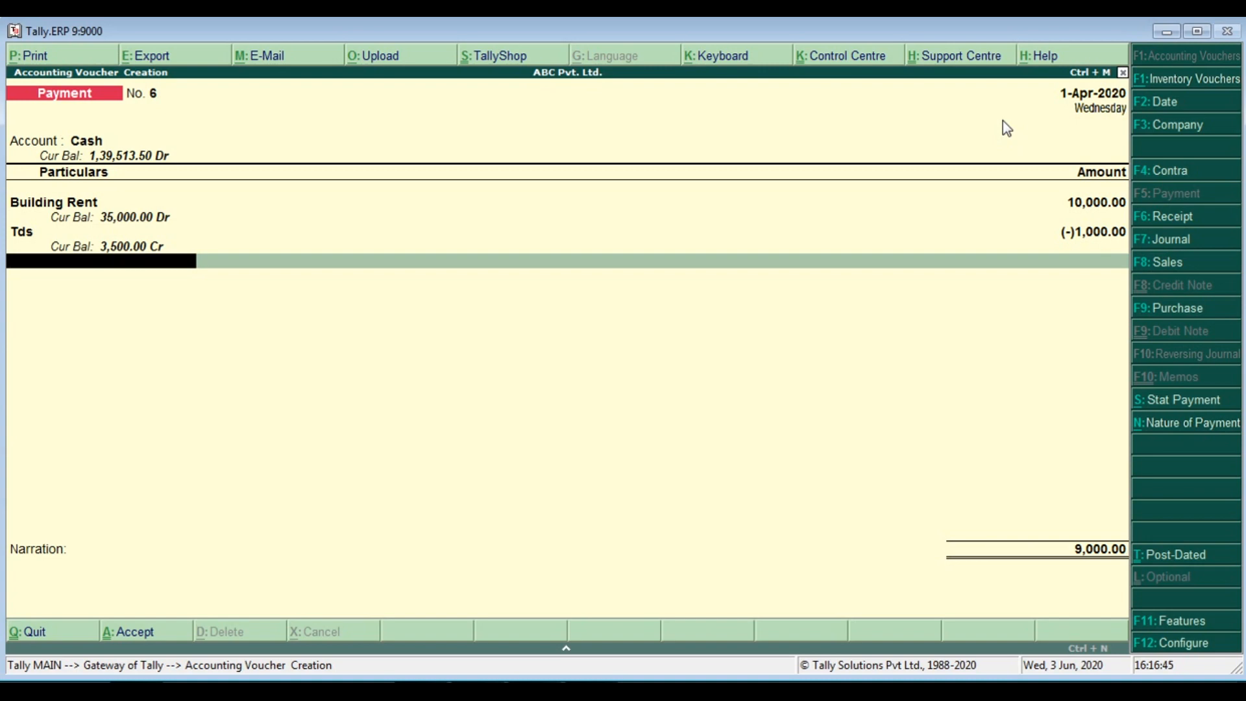
- Finish the payment particulars without a narration and save the payment voucher
key(Return)
key(Return)
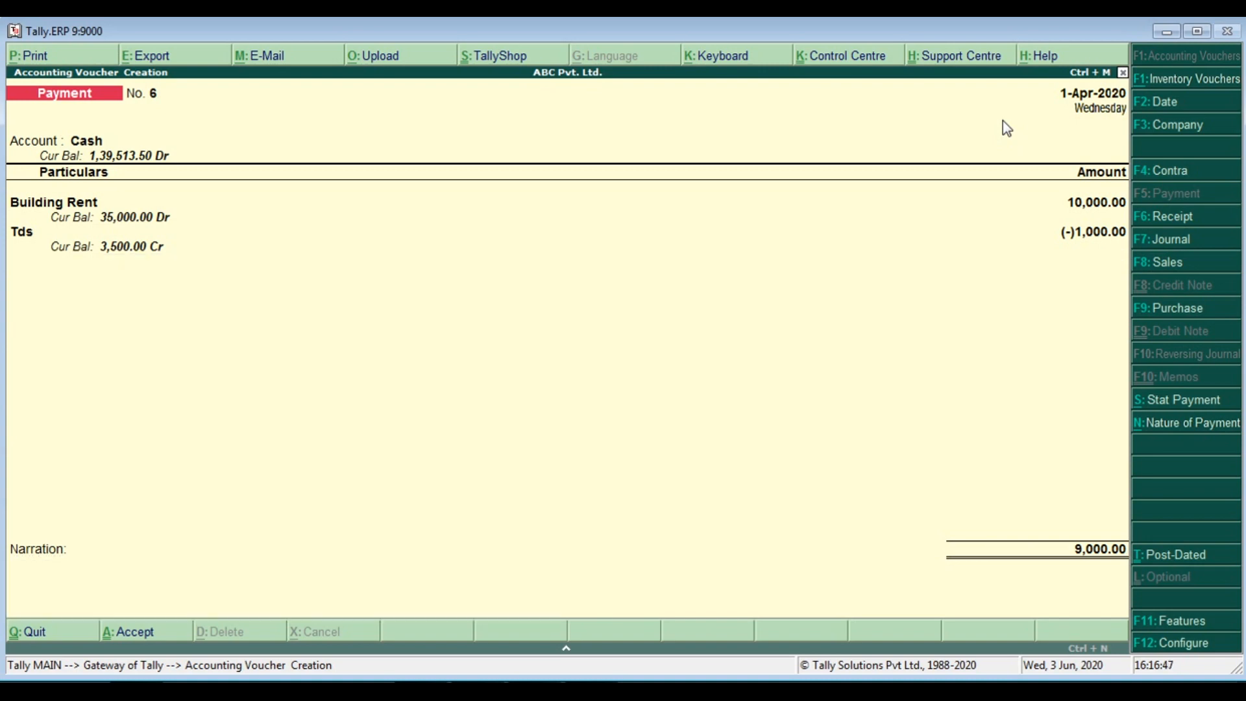
key(Return)
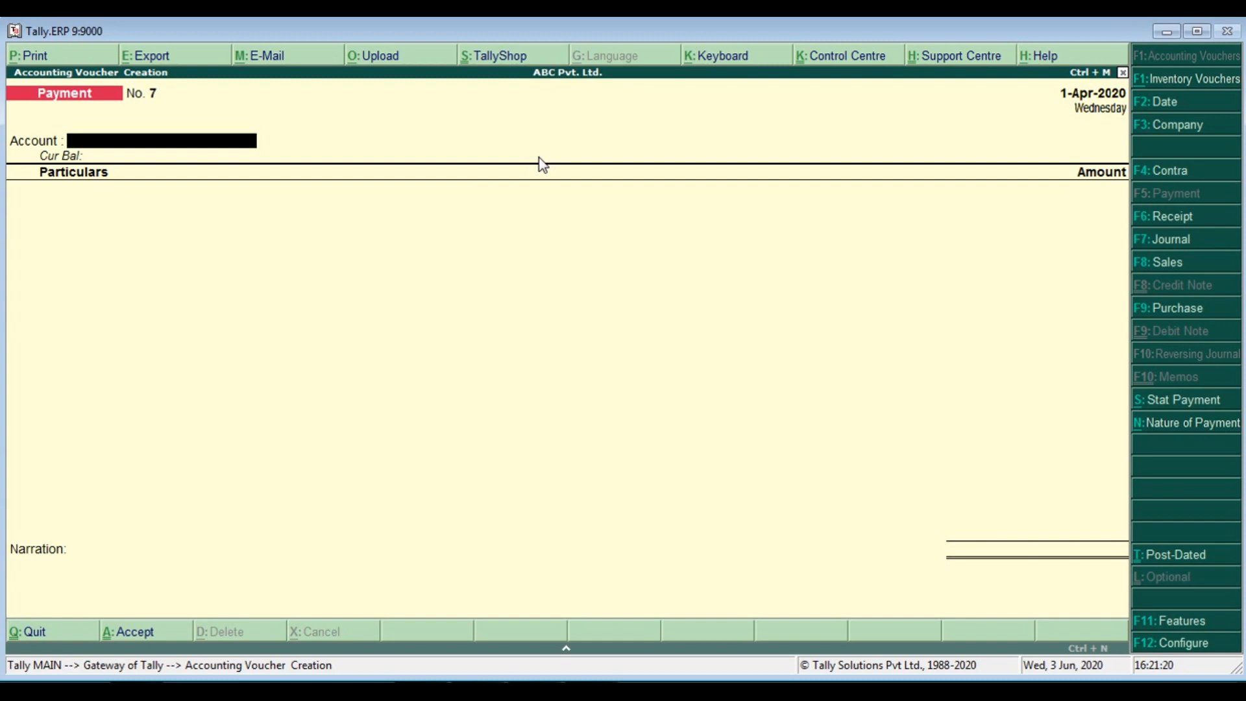
- Start a journal voucher and pick Building Rent as the ledger on the first debit line
key(F7)
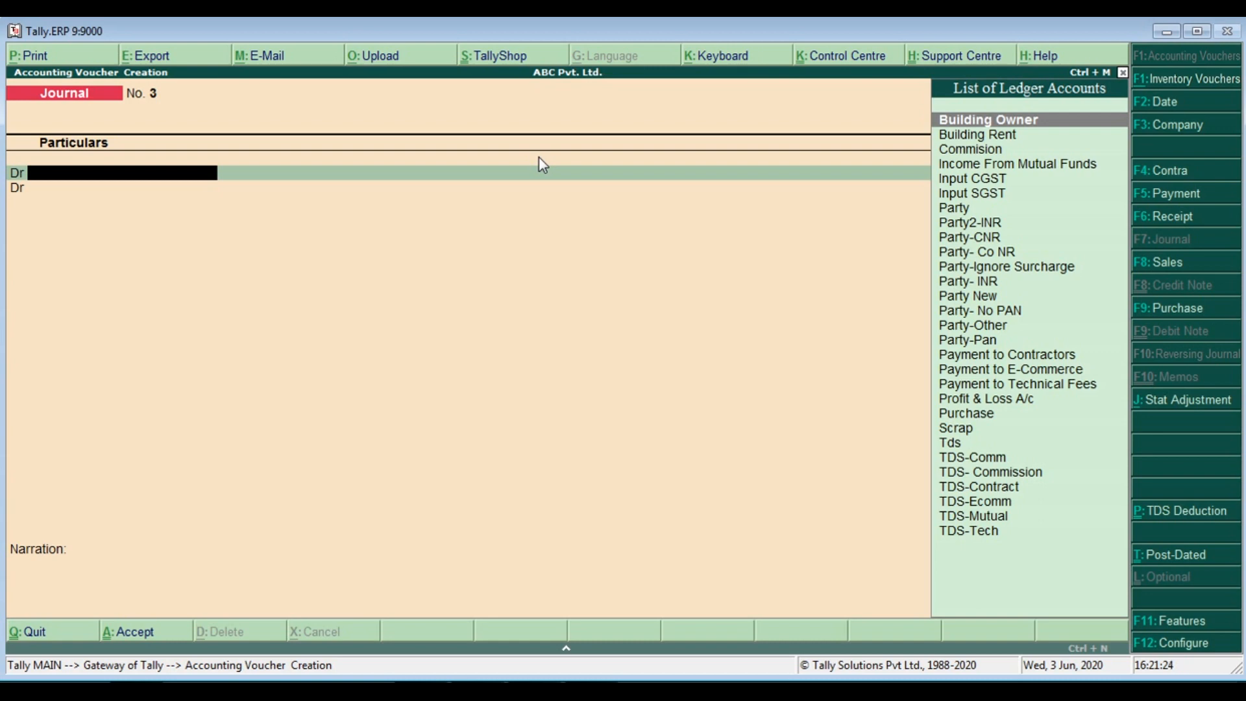
text(Bu)
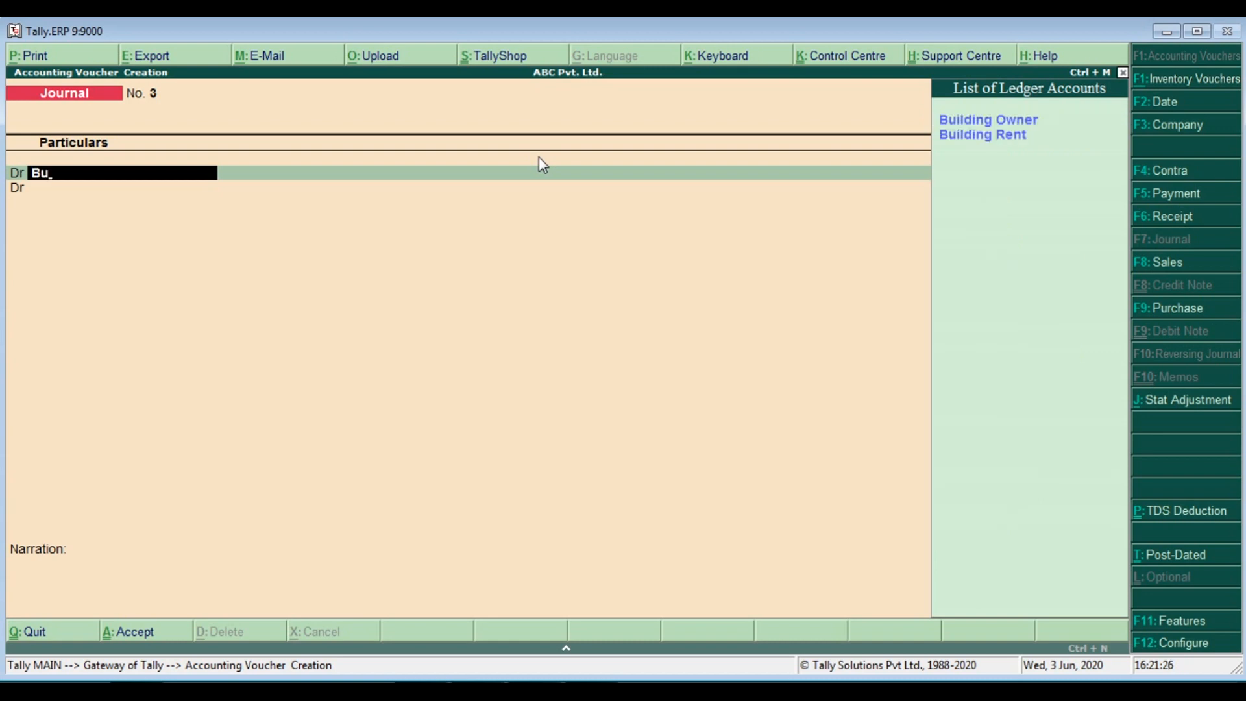
key(Down)
key(Return)
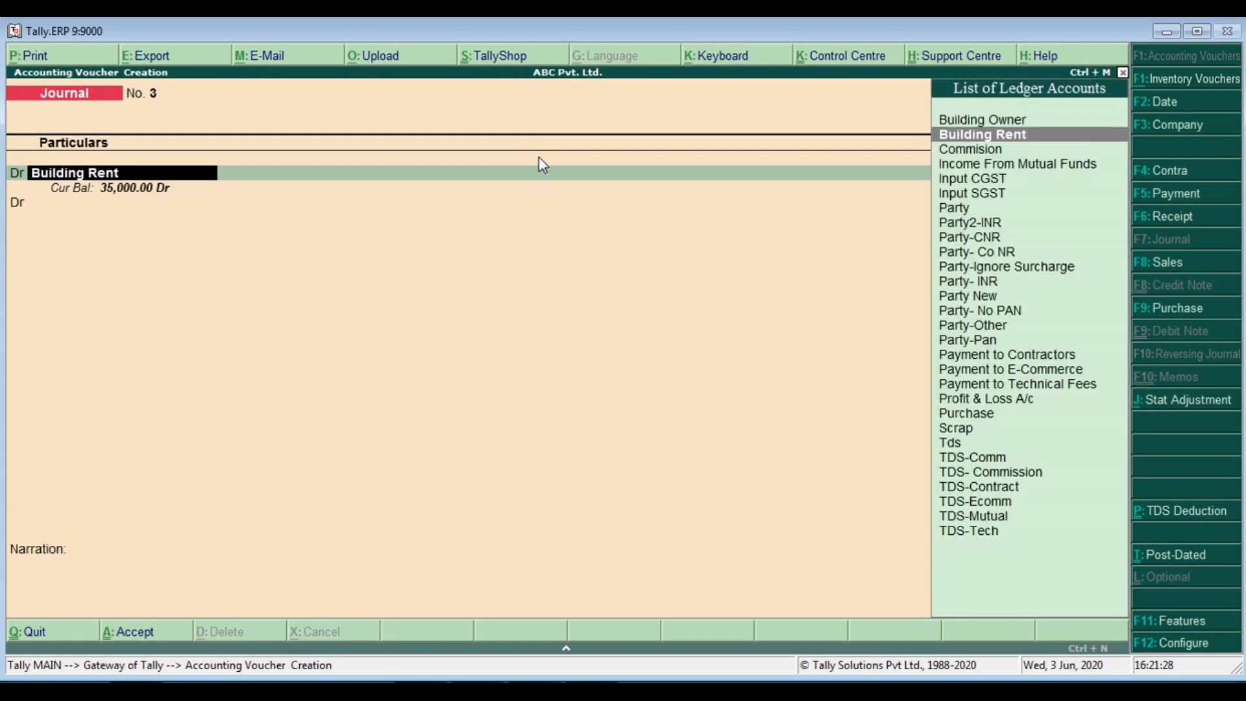
- Open the Building Rent ledger for alteration from the journal and advance to its TDS Nature of Payment field
key(ctrl+Return)
key(Return)
key(Return)
key(Return)
key(Return)
key(Return)
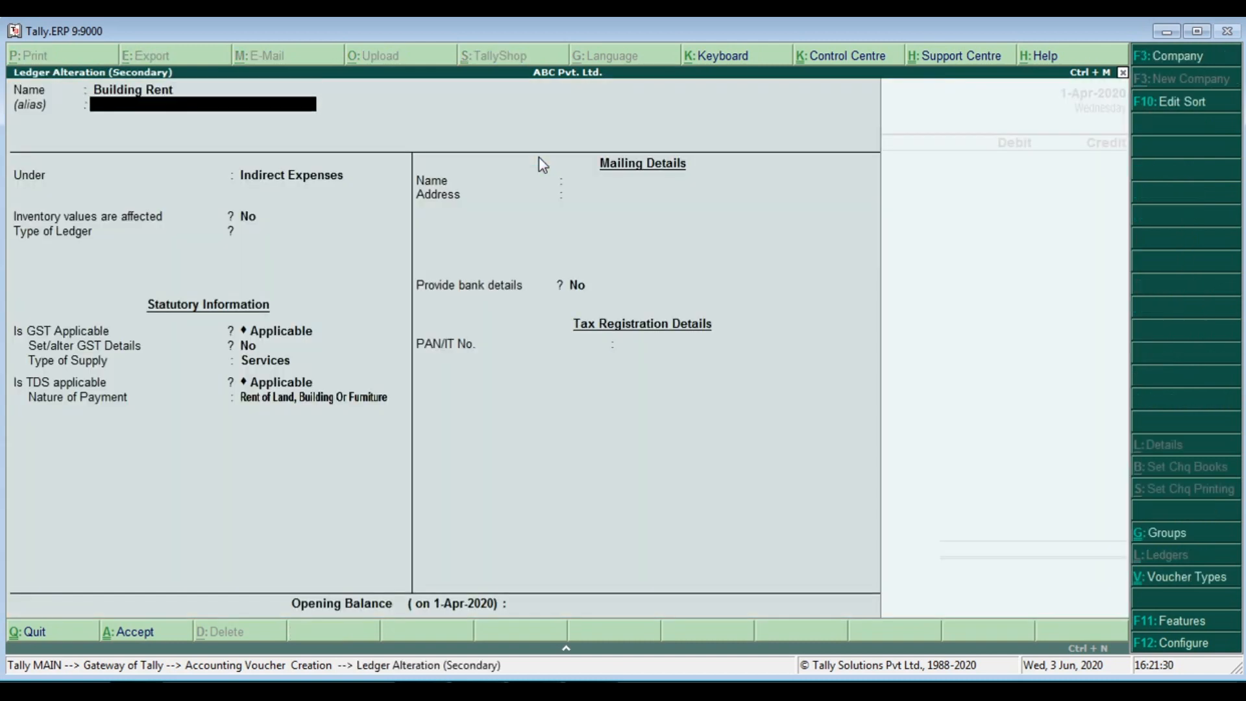
key(Return)
key(Return)
key(Return)
key(Return)
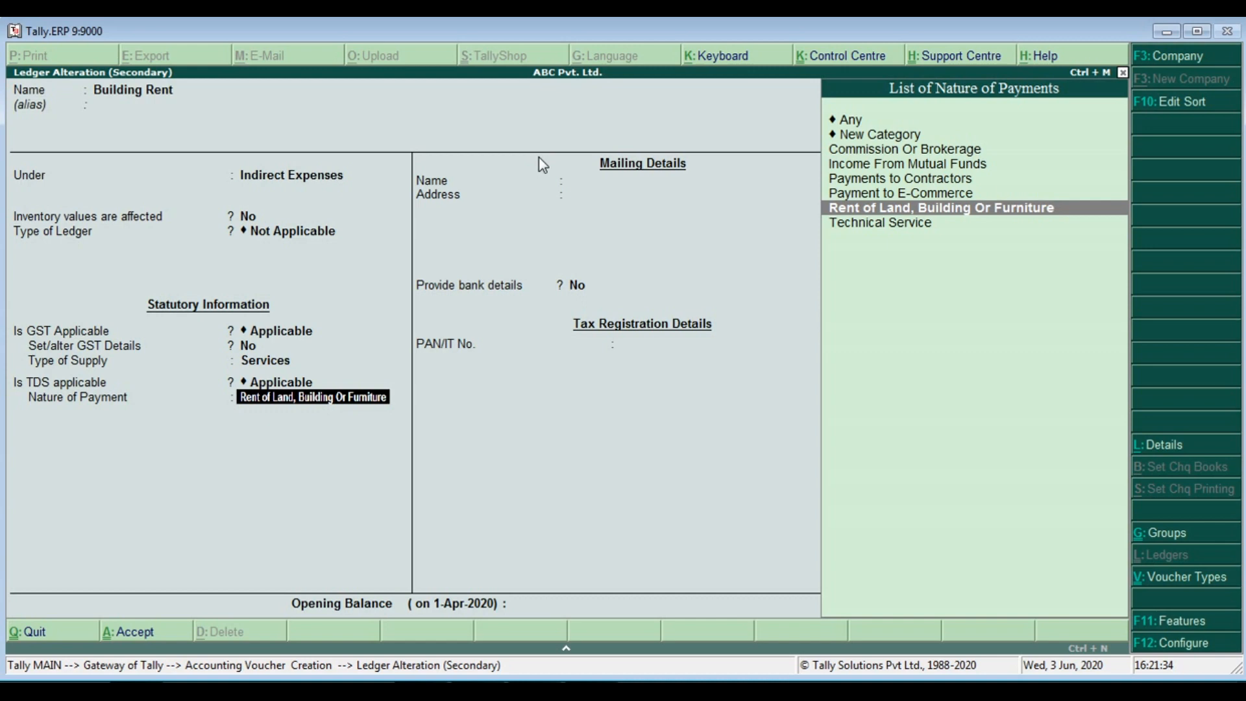
- Alter the nature of payment Rent of Land, Building Or Furniture, setting its threshold/exemption limit to 240000
key(ctrl+Return)
key(Return)
key(Return)
key(Return)
key(Return)
key(Return)
key(Return)
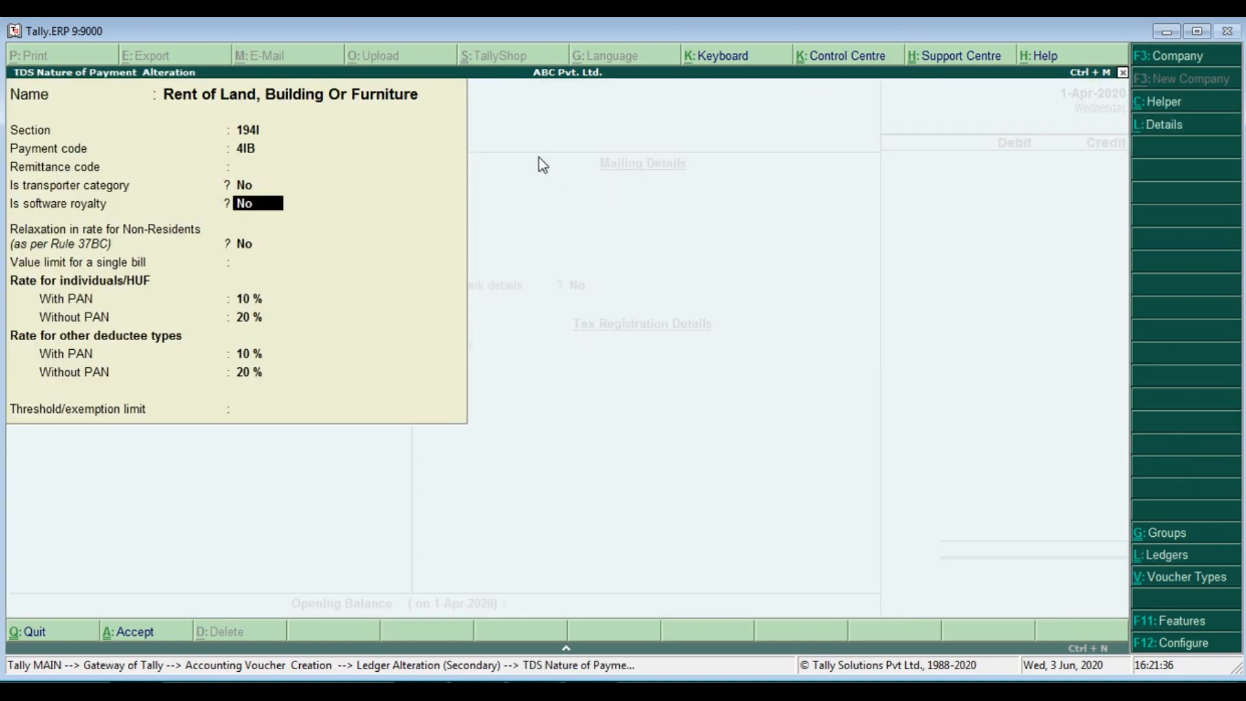
key(Return)
key(Return)
key(Return)
key(Return)
key(Return)
text(240000)
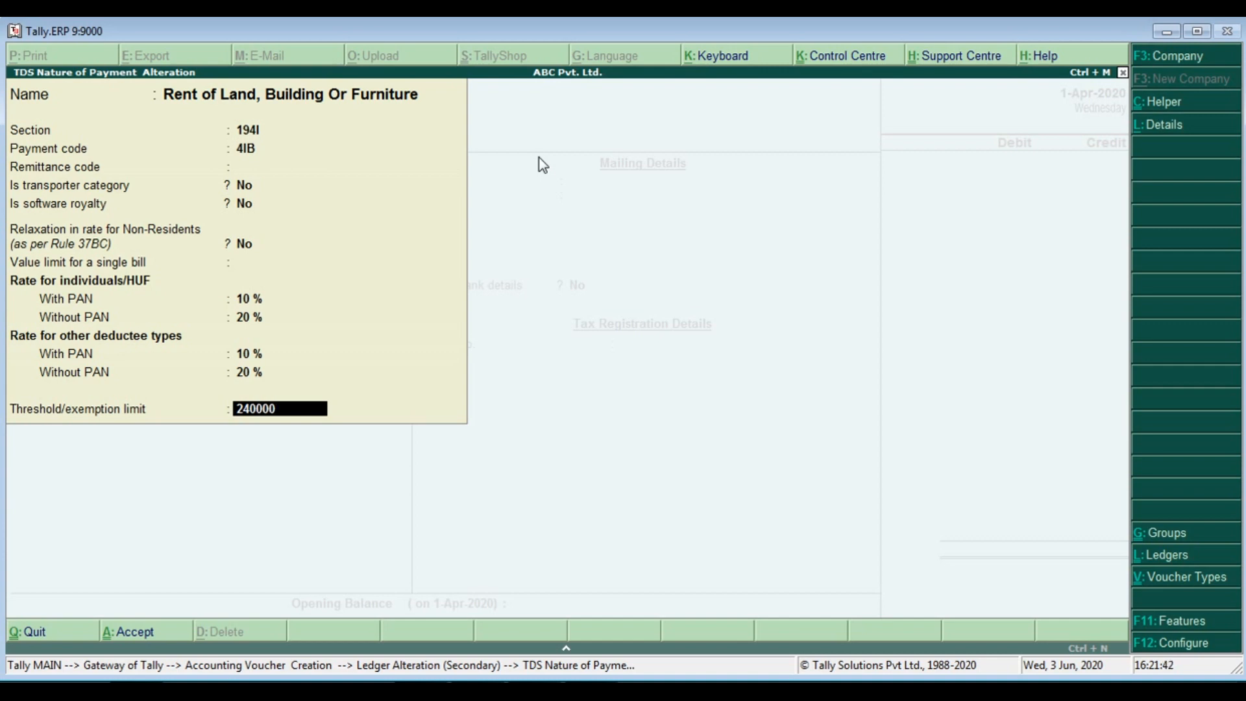
key(Return)
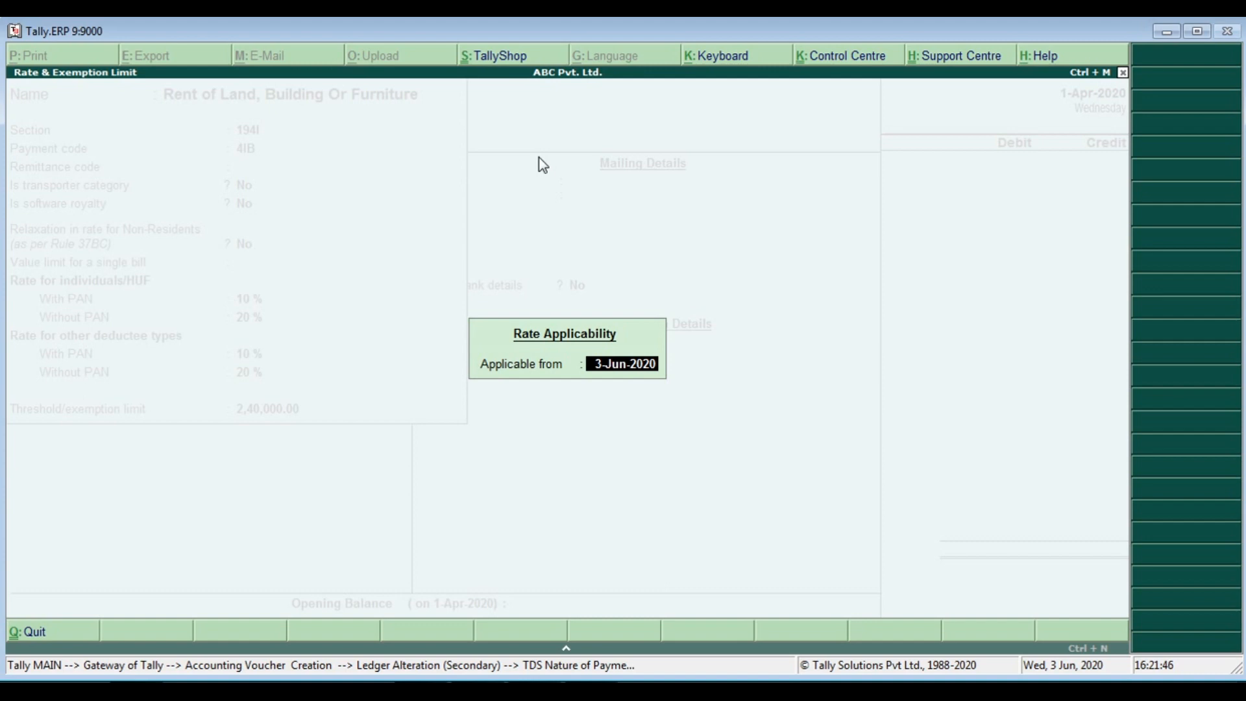
- Set the rate applicability date for the new exemption limit to 1-4 (1 April)
key(BackSpace)
text(1-4)
key(Return)
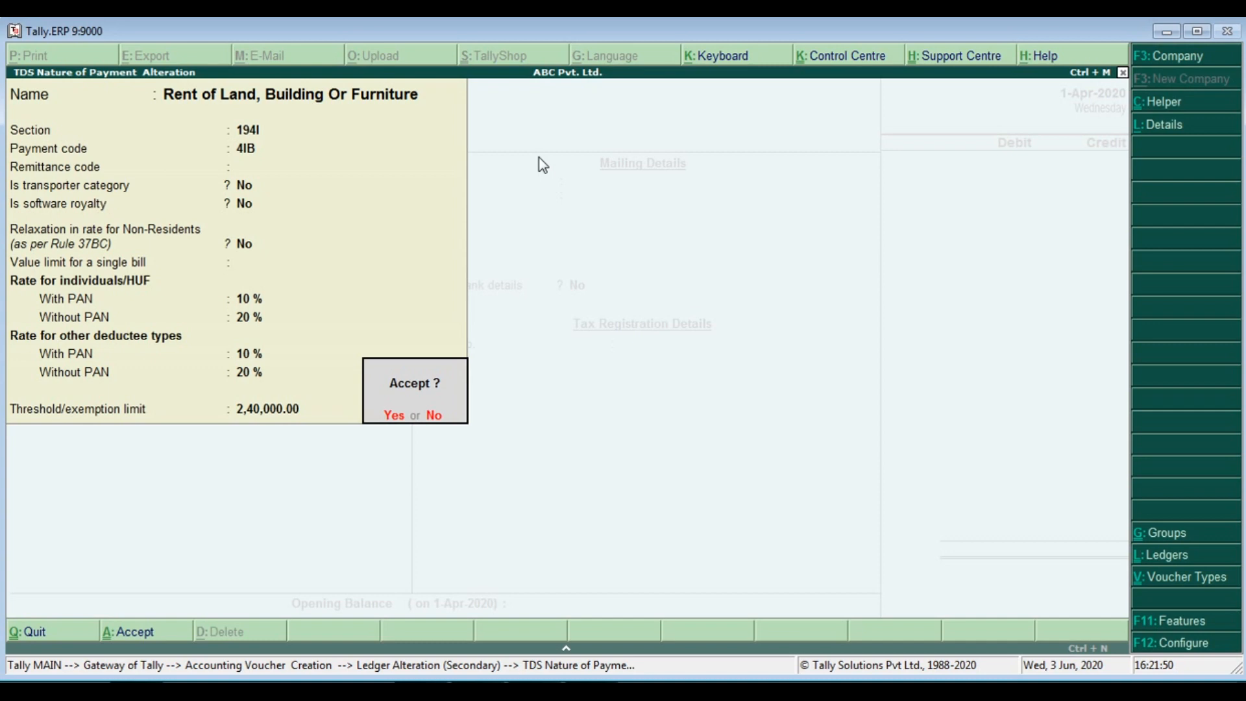
- Save the changes to the nature of payment and the Building Rent ledger, and debit Building Rent 45,000 in the journal
key(Return)
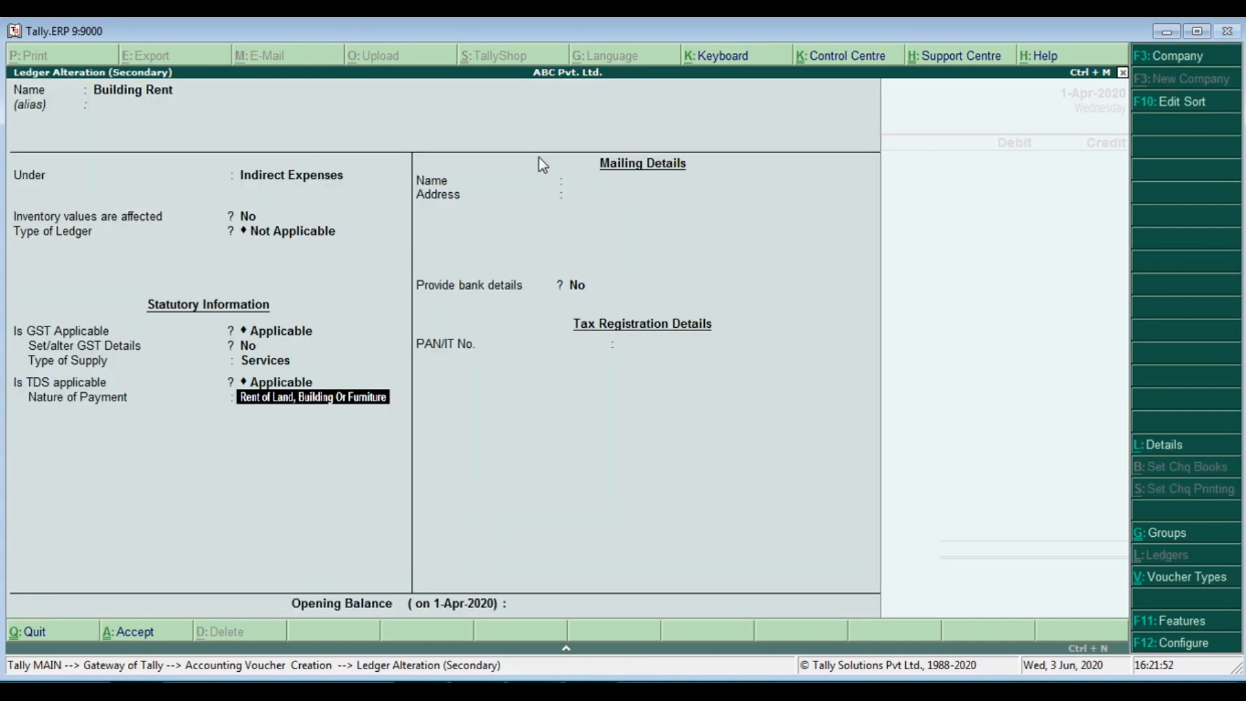
key(ctrl+a)
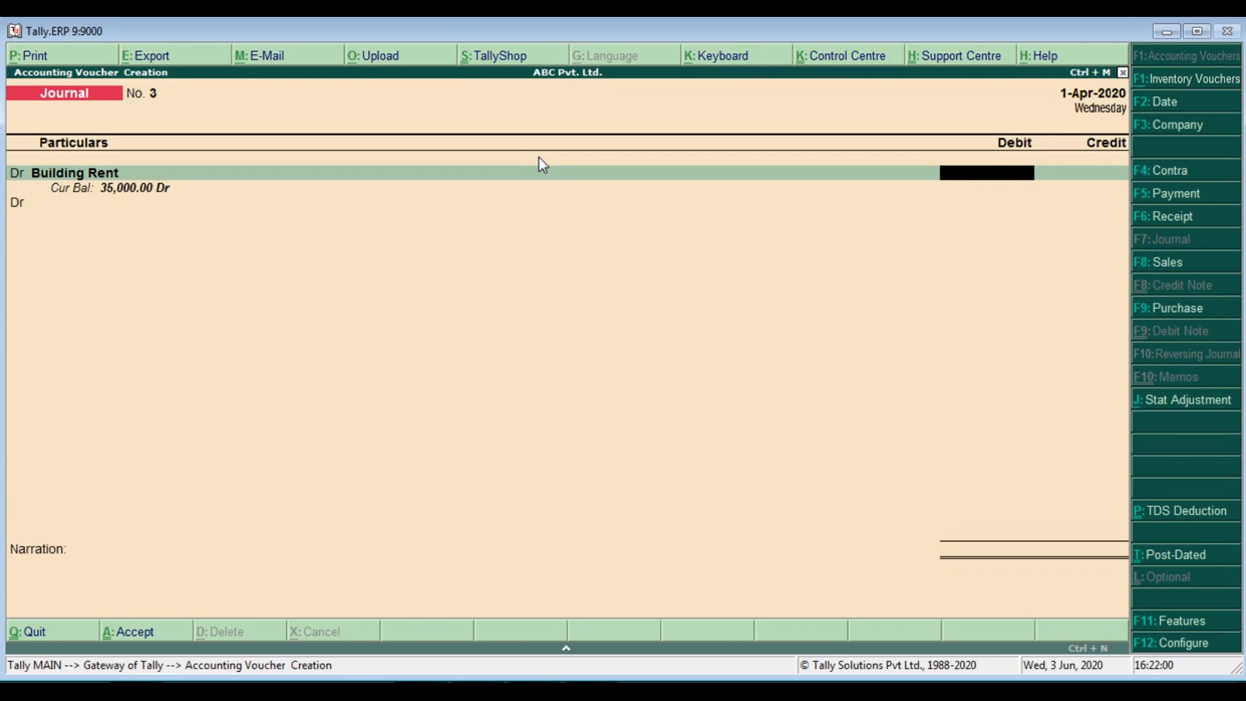
text(50)
key(BackSpace)
text(45)
key(BackSpace)
key(BackSpace)
key(BackSpace)
text(45000)
key(Return)
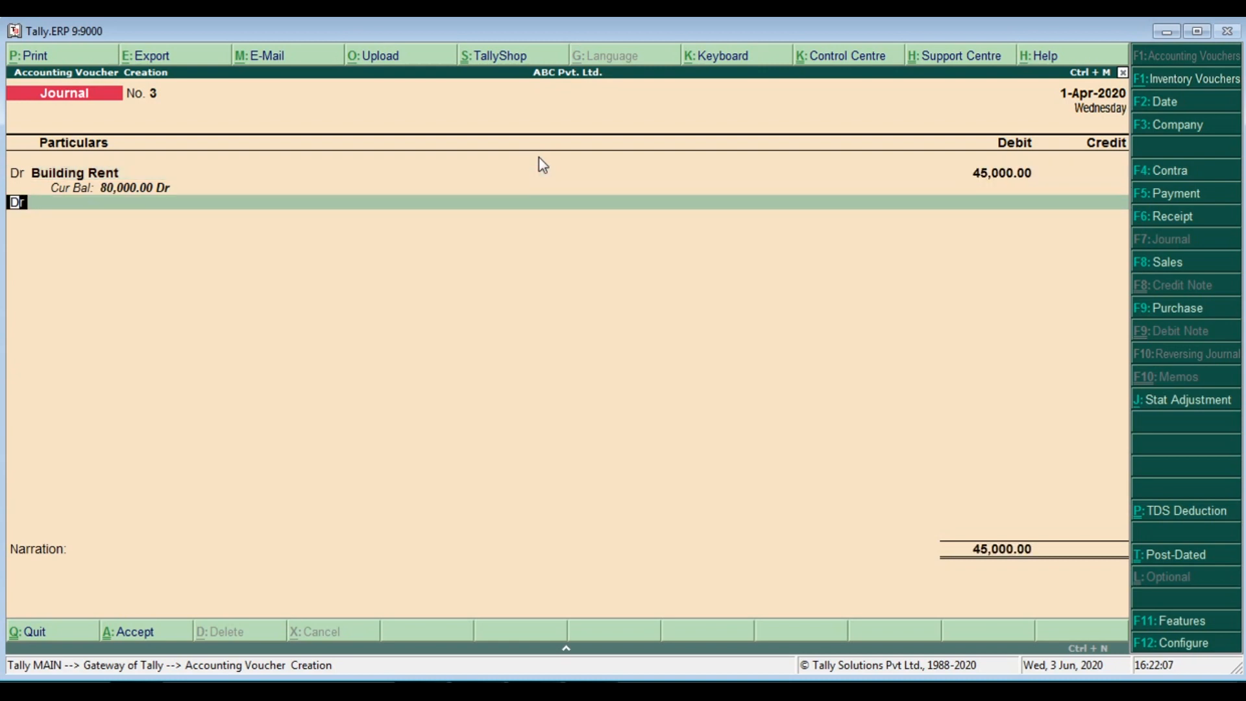
- Add a credit line for the Building Owner ledger to the journal voucher
text(c)
key(Return)
text(tds)
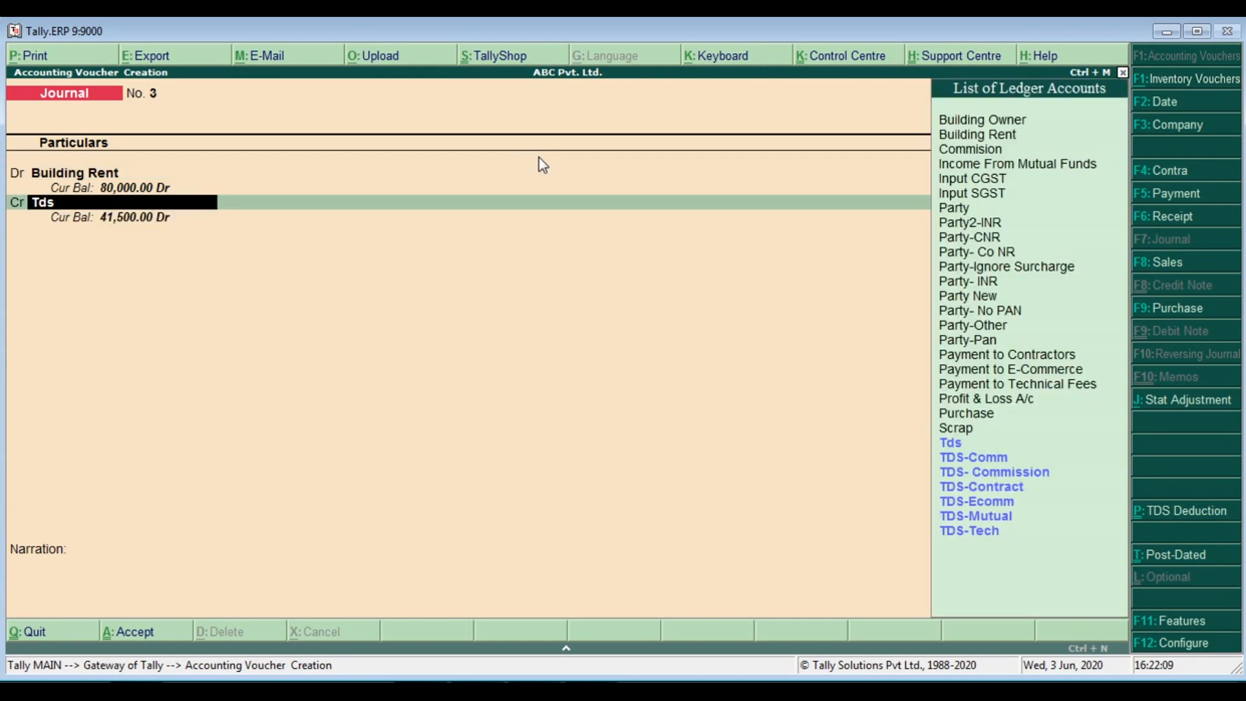
key(BackSpace)
key(BackSpace)
key(BackSpace)
text(b)
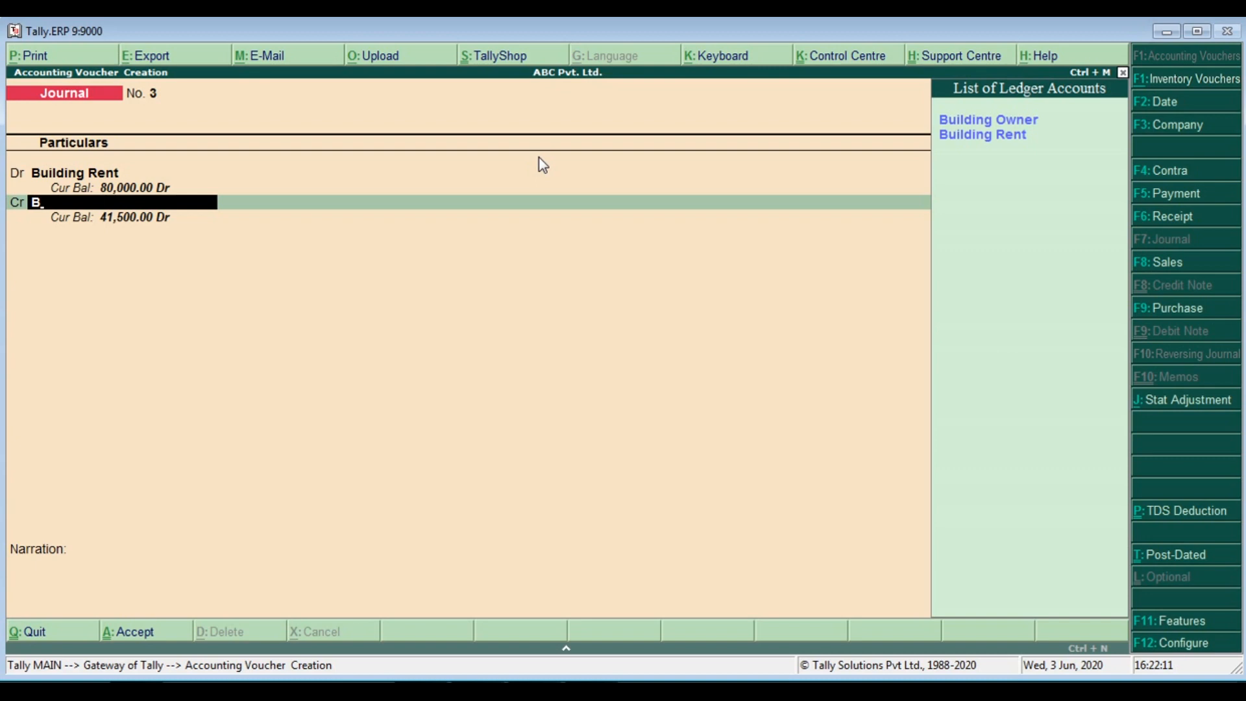
key(Return)
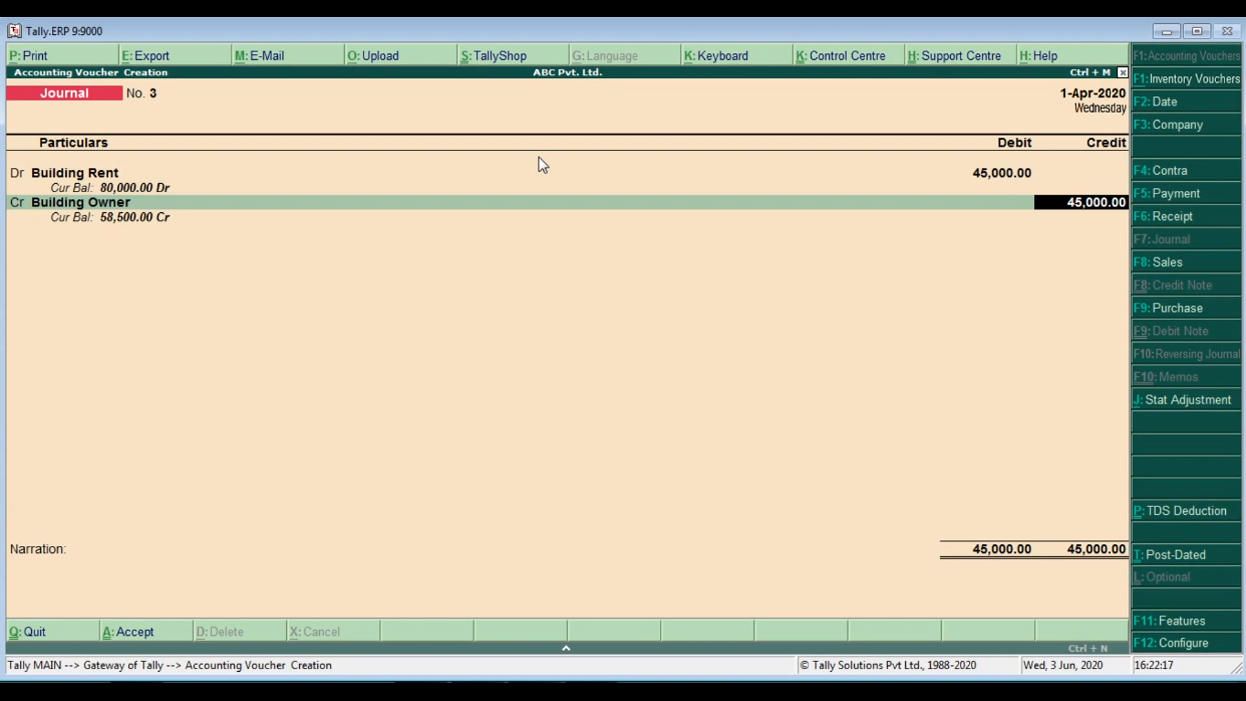
- Allocate Building Owner's 45,000 credit bill-wise as New Ref 3 and save the journal voucher
key(Return)
key(Return)
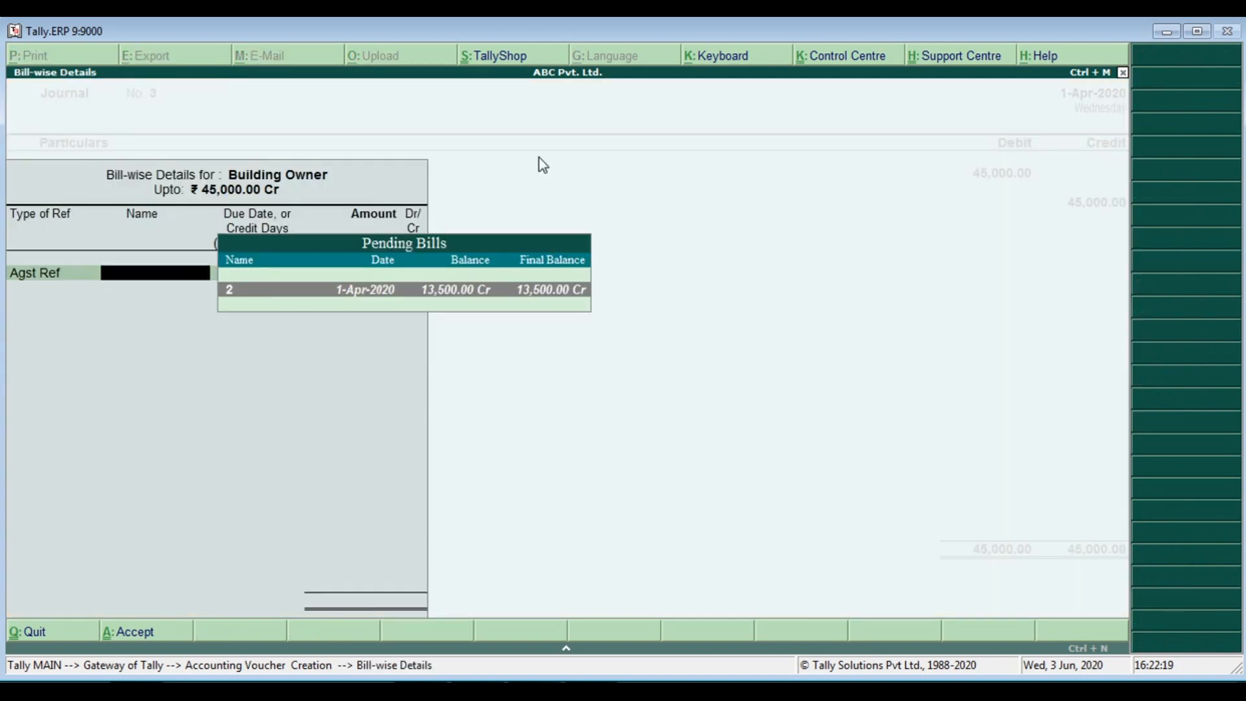
key(Escape)
key(Down)
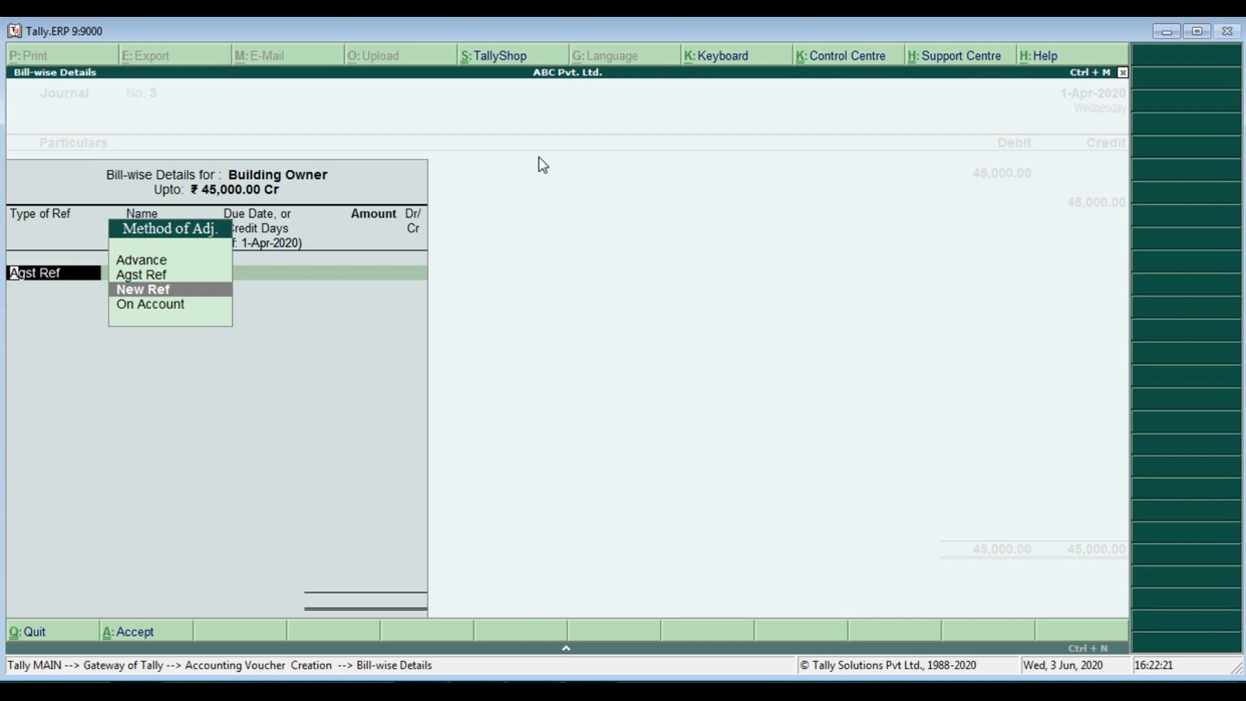
key(Return)
key(Return)
key(Return)
key(Return)
key(Return)
key(Return)
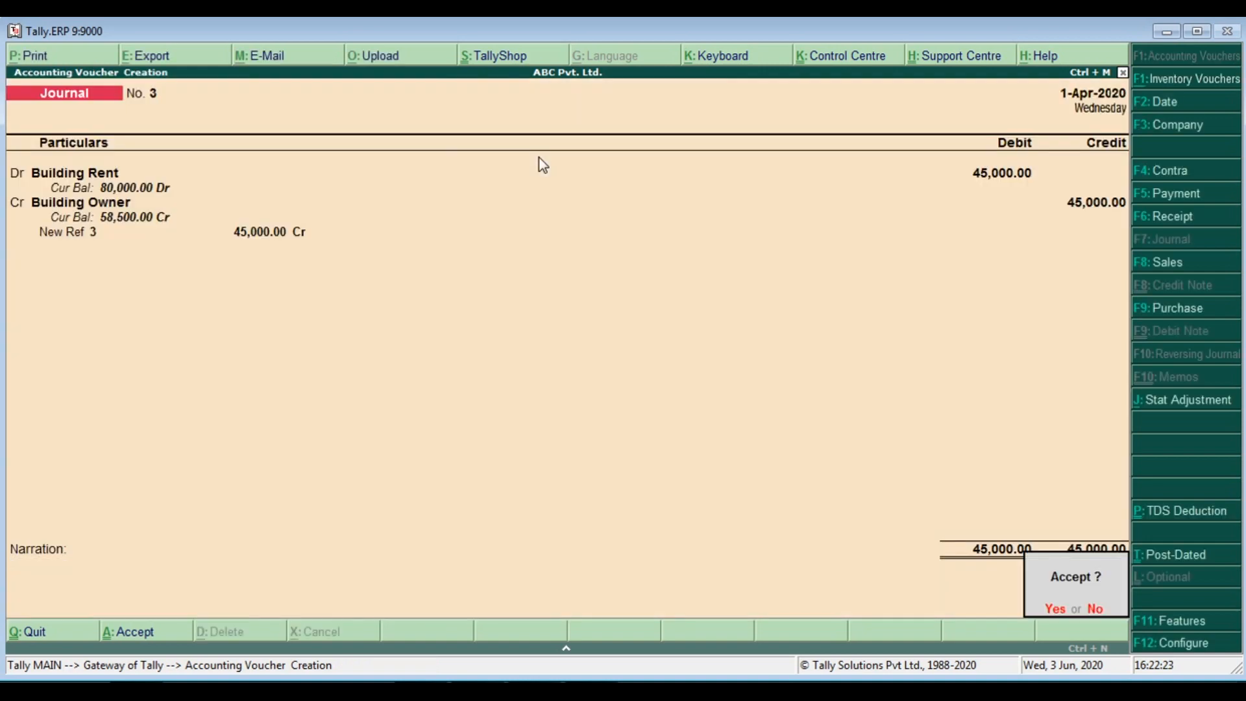
key(Return)
- Date the new journal voucher 5 April 2020 and debit Building Rent 1,50,000
key(F2)
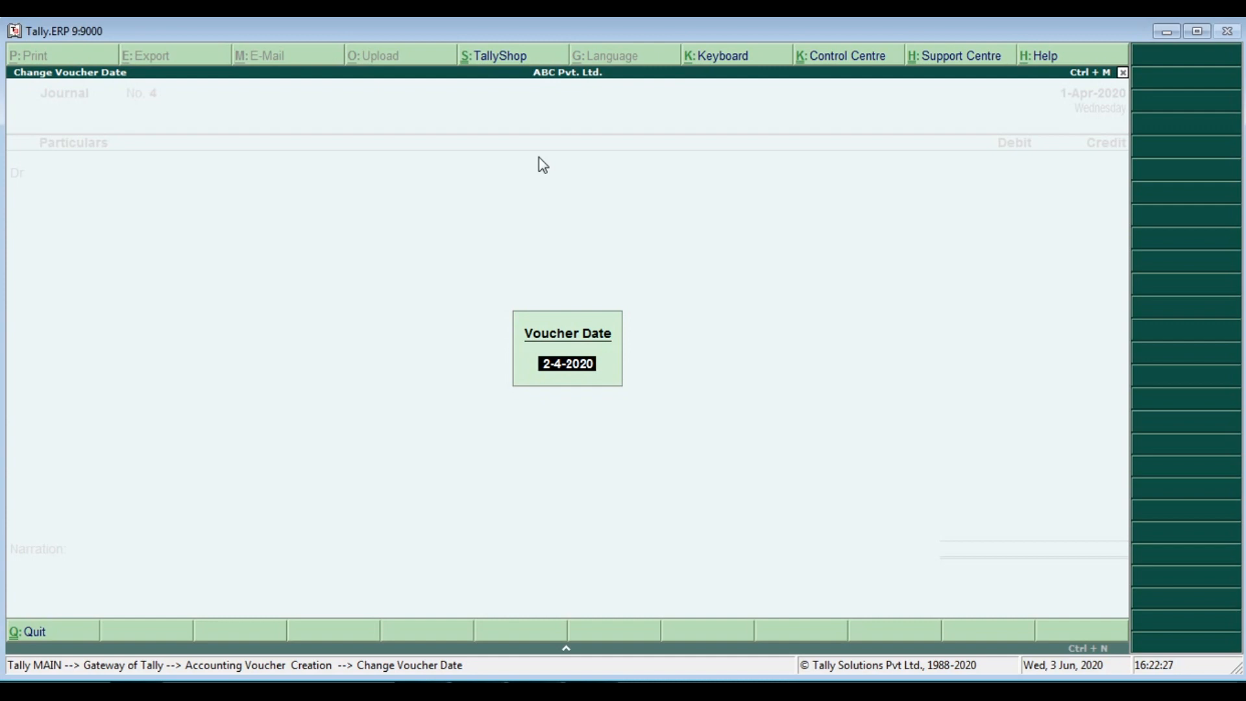
text(5)
key(Return)
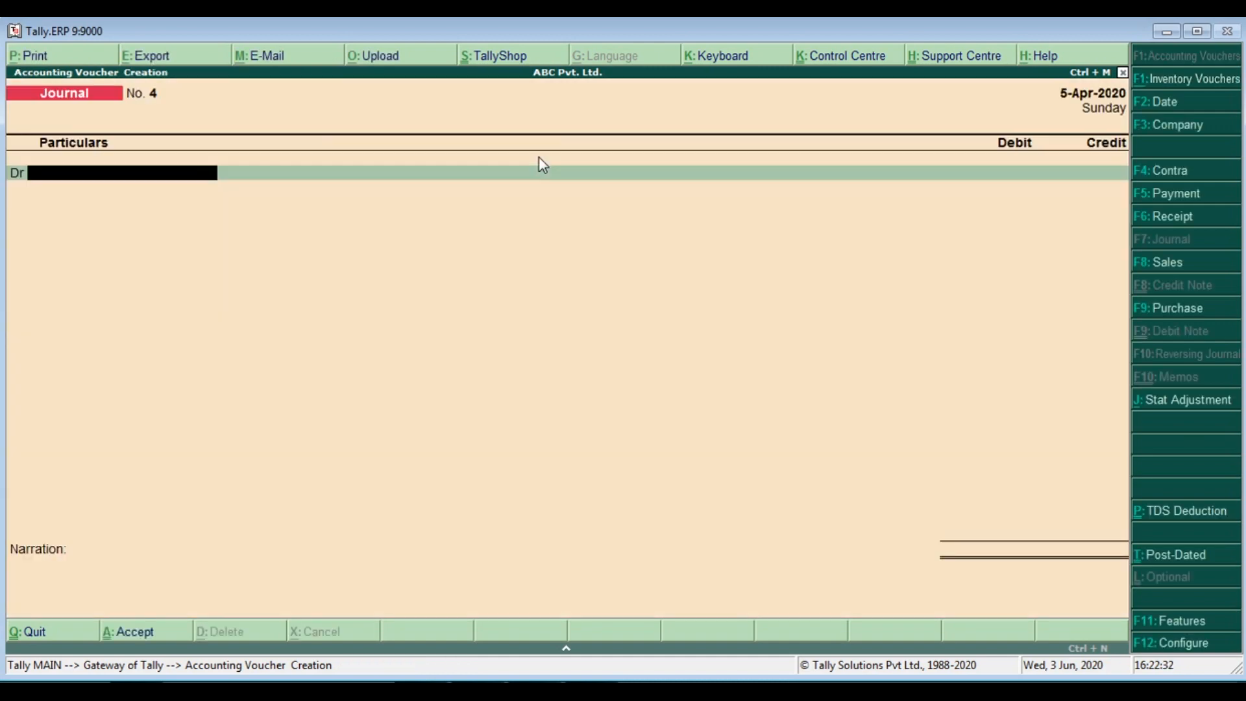
text(Bu)
key(Down)
key(Return)
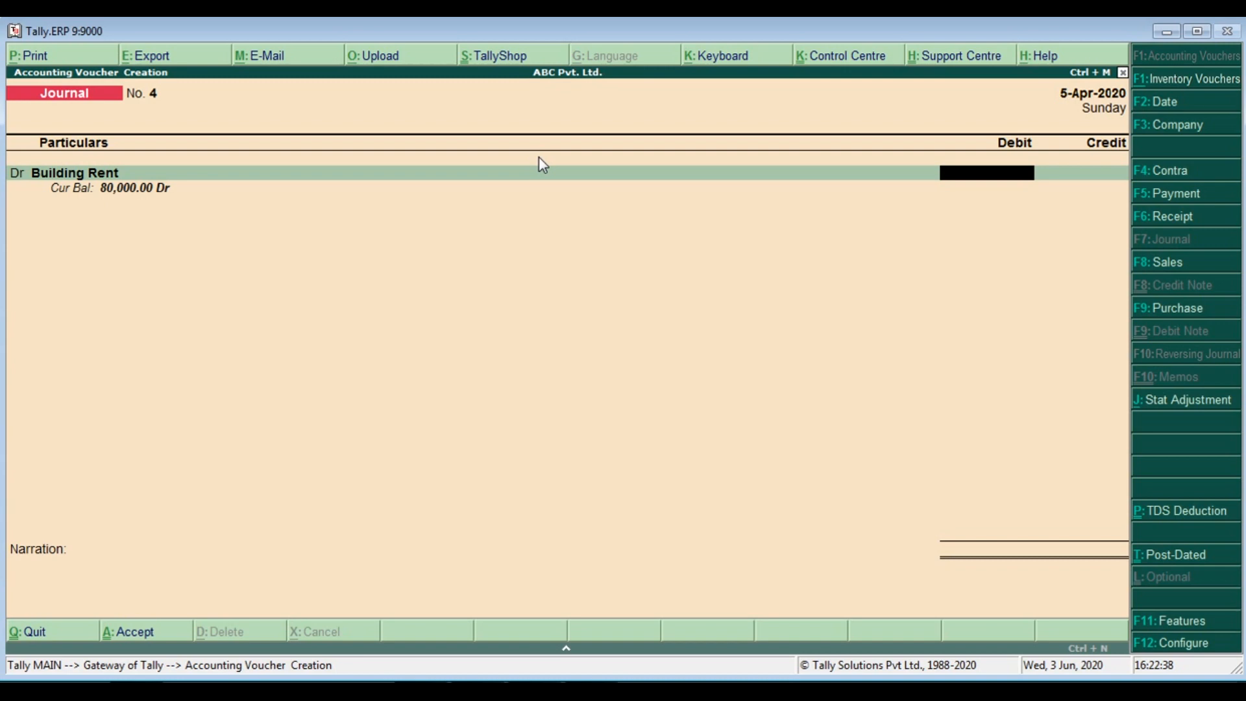
text(150000)
key(Return)
- Credit Building Owner 1,50,000 as New Ref 4 and save the journal voucher
key(Return)
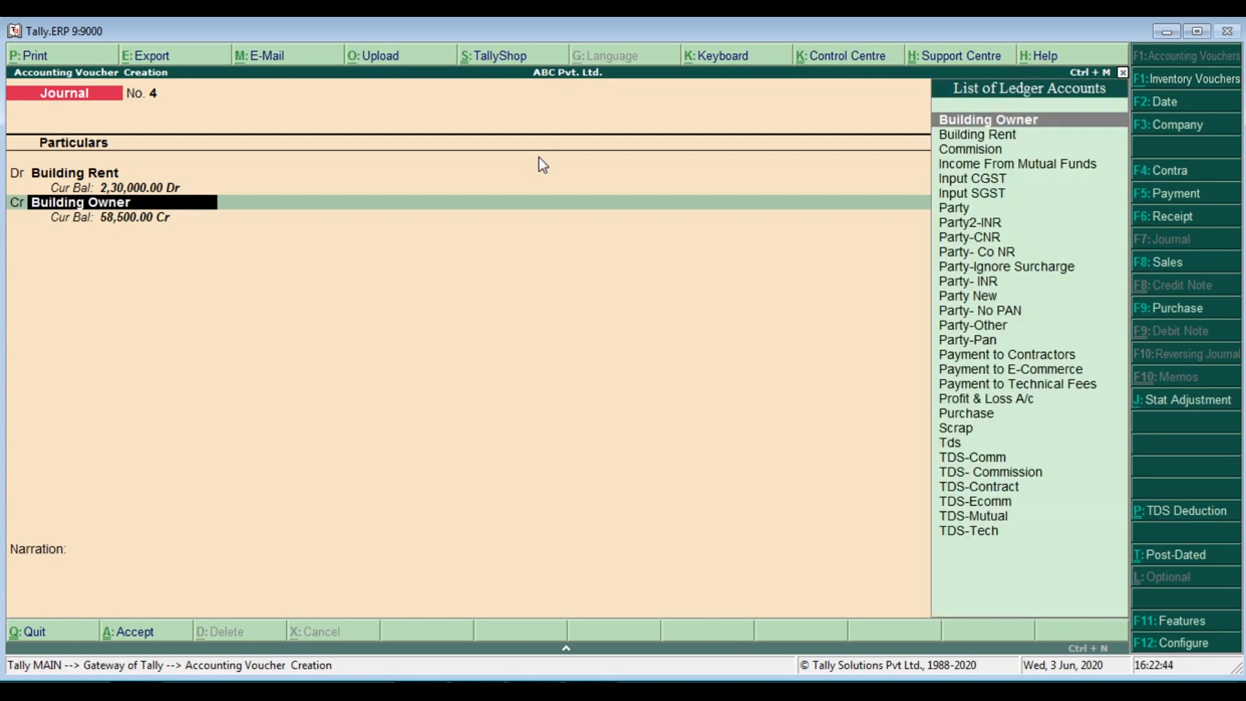
key(Return)
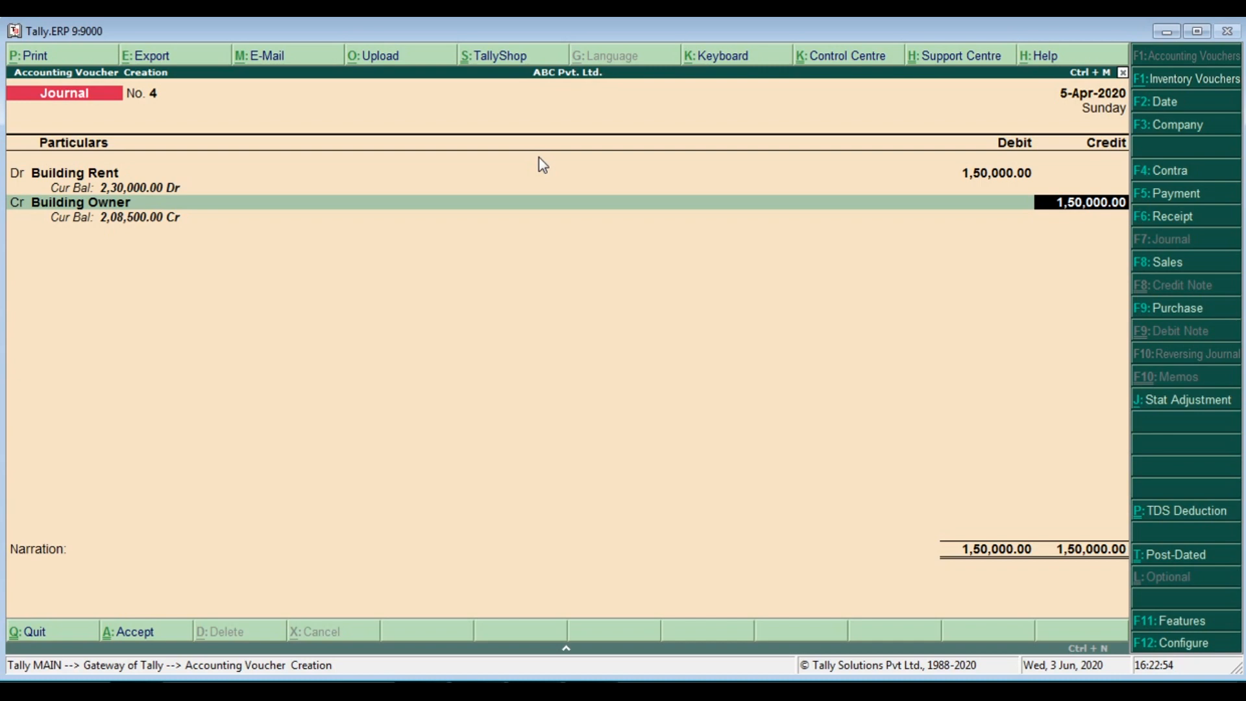
key(Return)
key(Down)
key(Return)
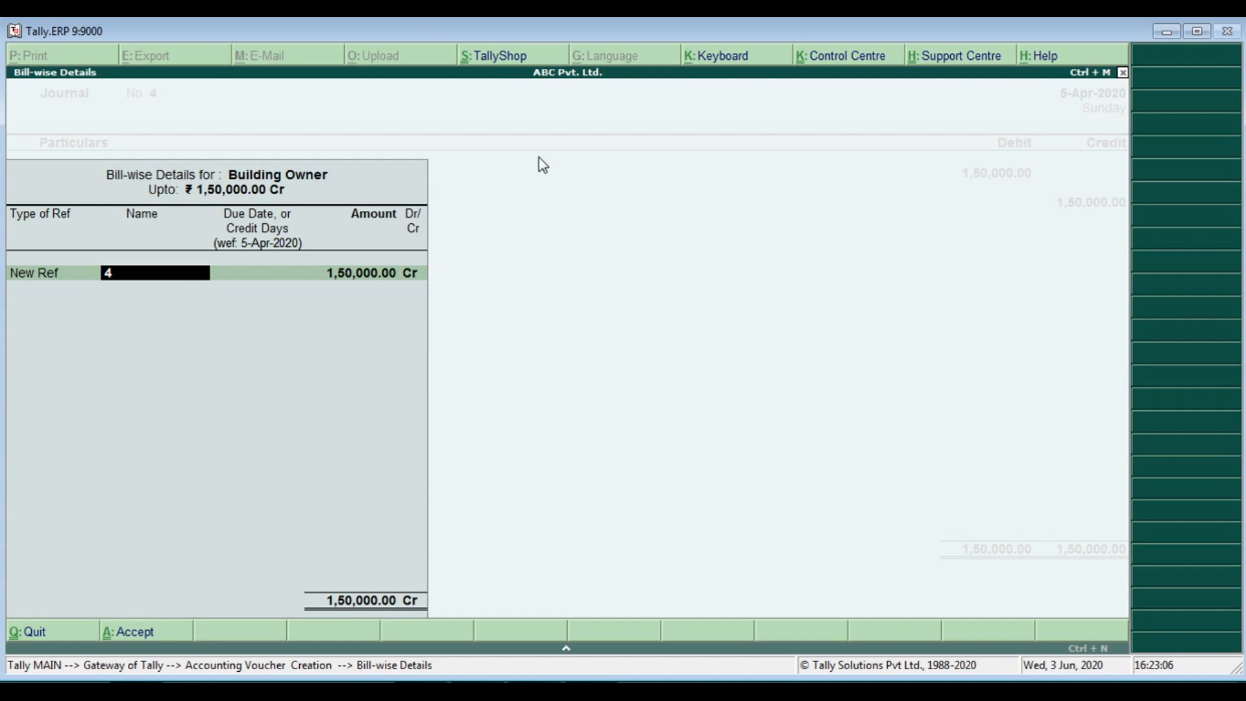
key(Return)
key(Return)
key(Return)
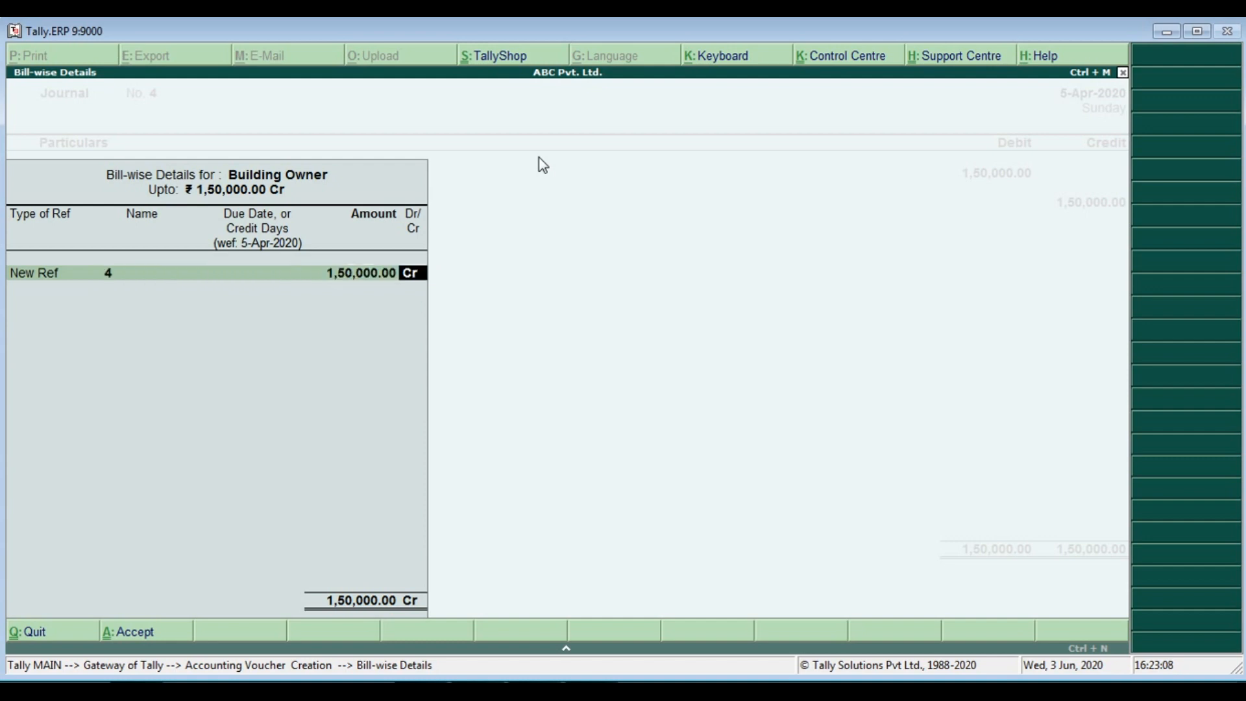
key(Return)
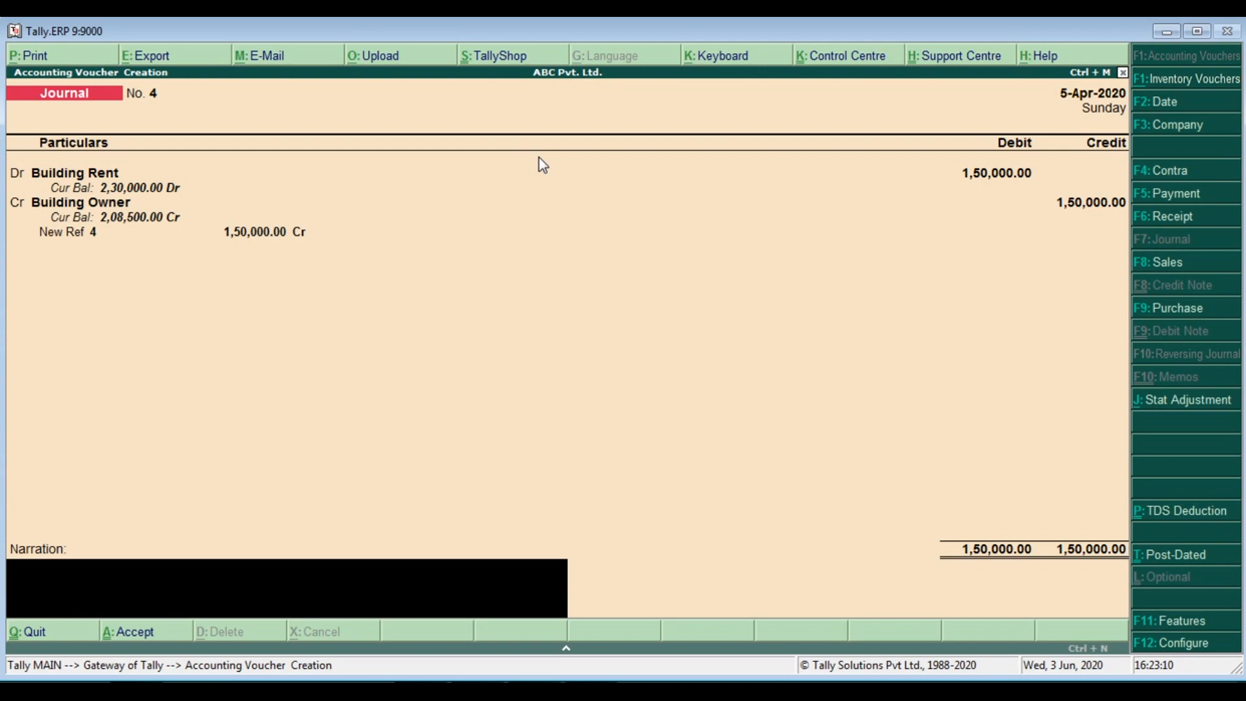
key(Return)
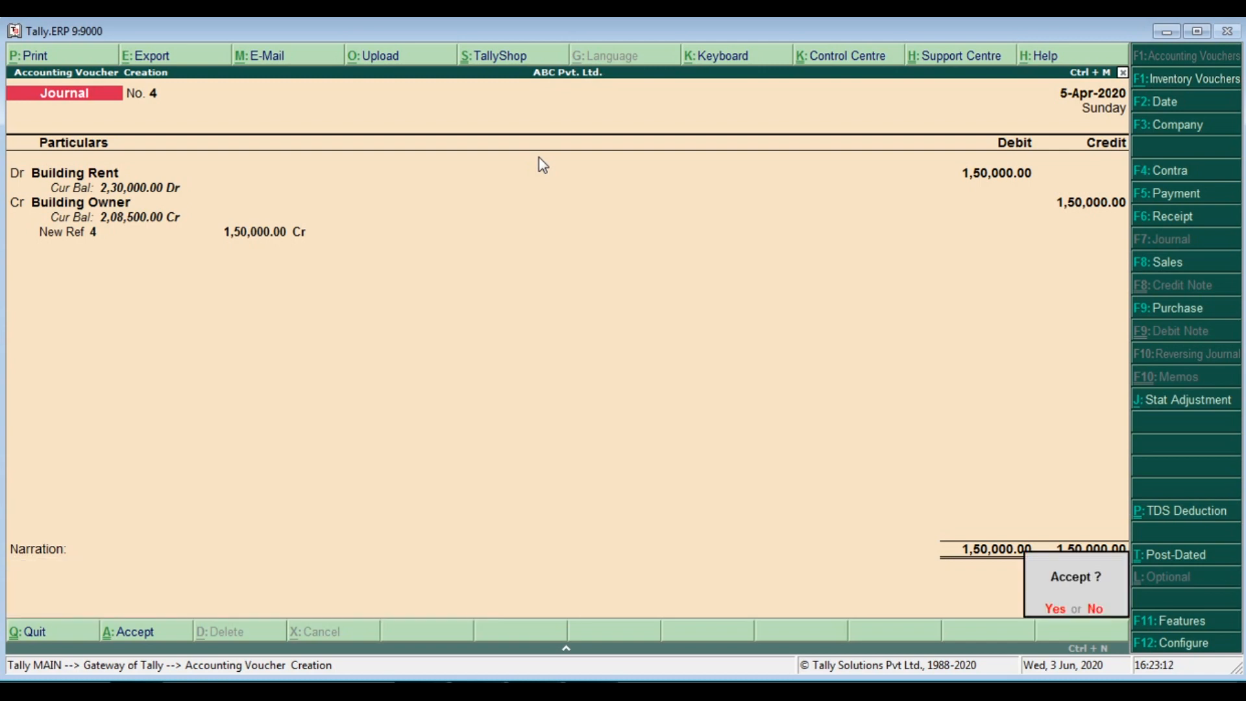
key(Return)
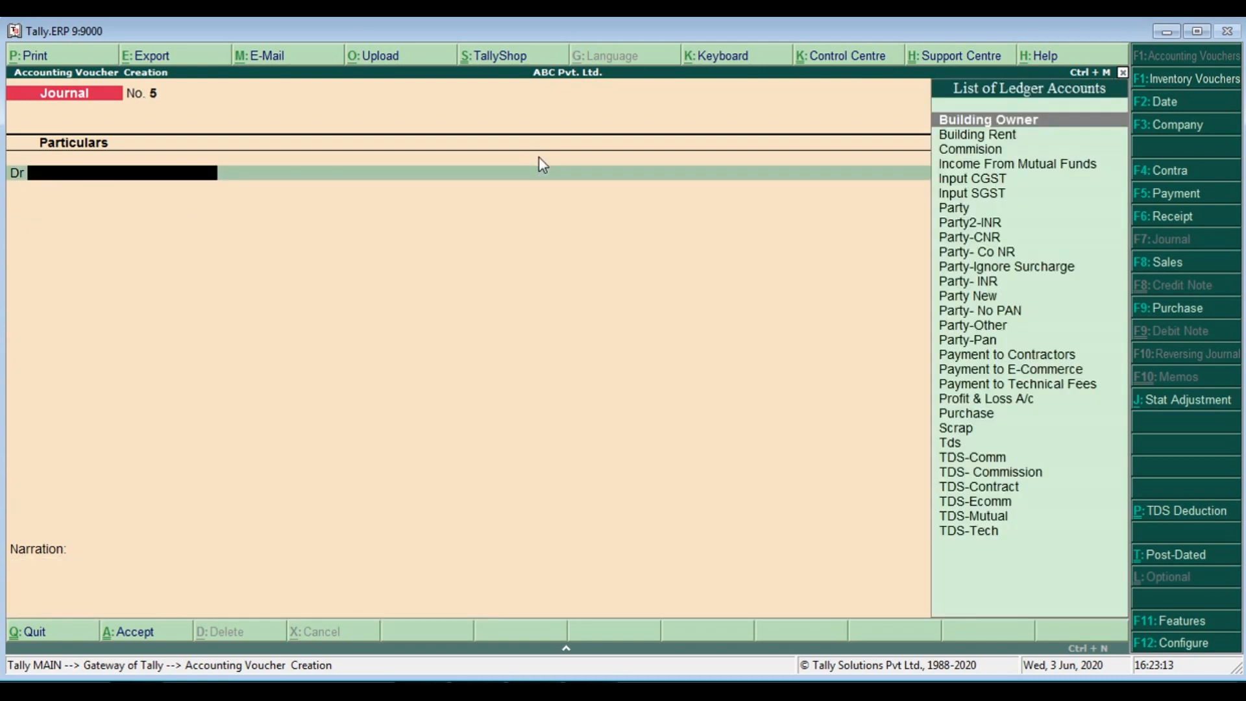
- Make Building Rent the debit ledger of the new journal voucher, with an amount of 1,00,000
text(b)
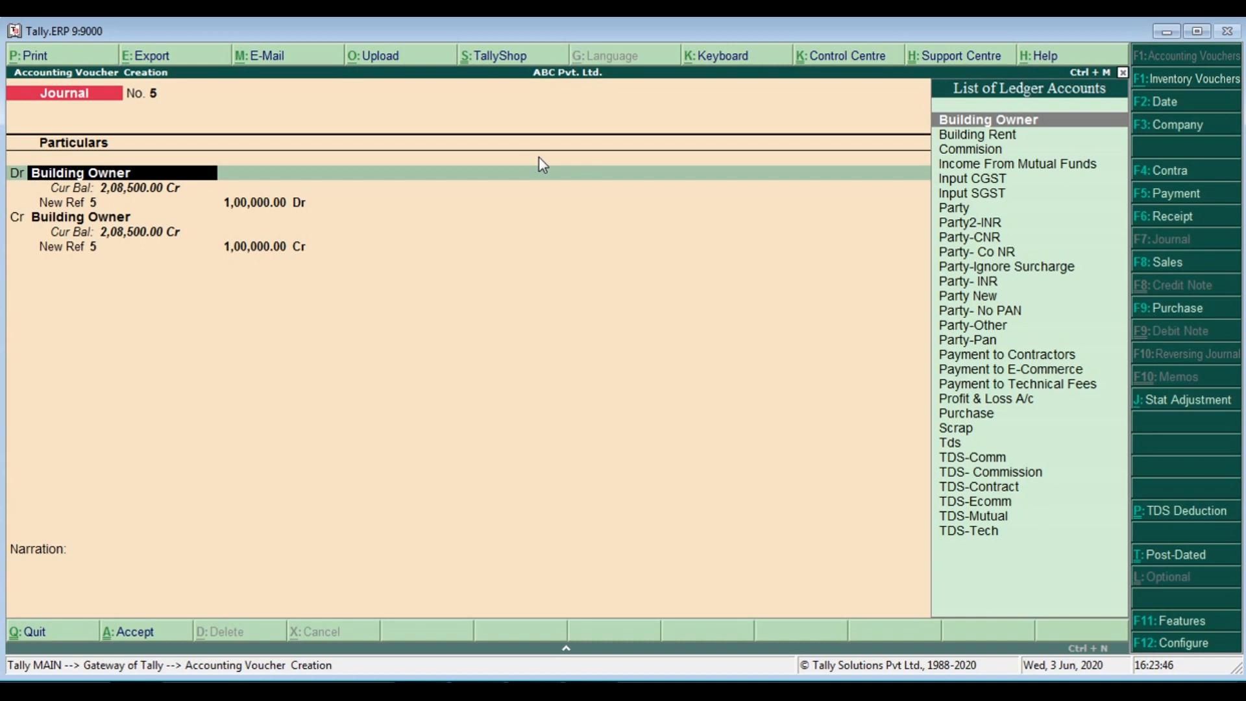
text(Bu)
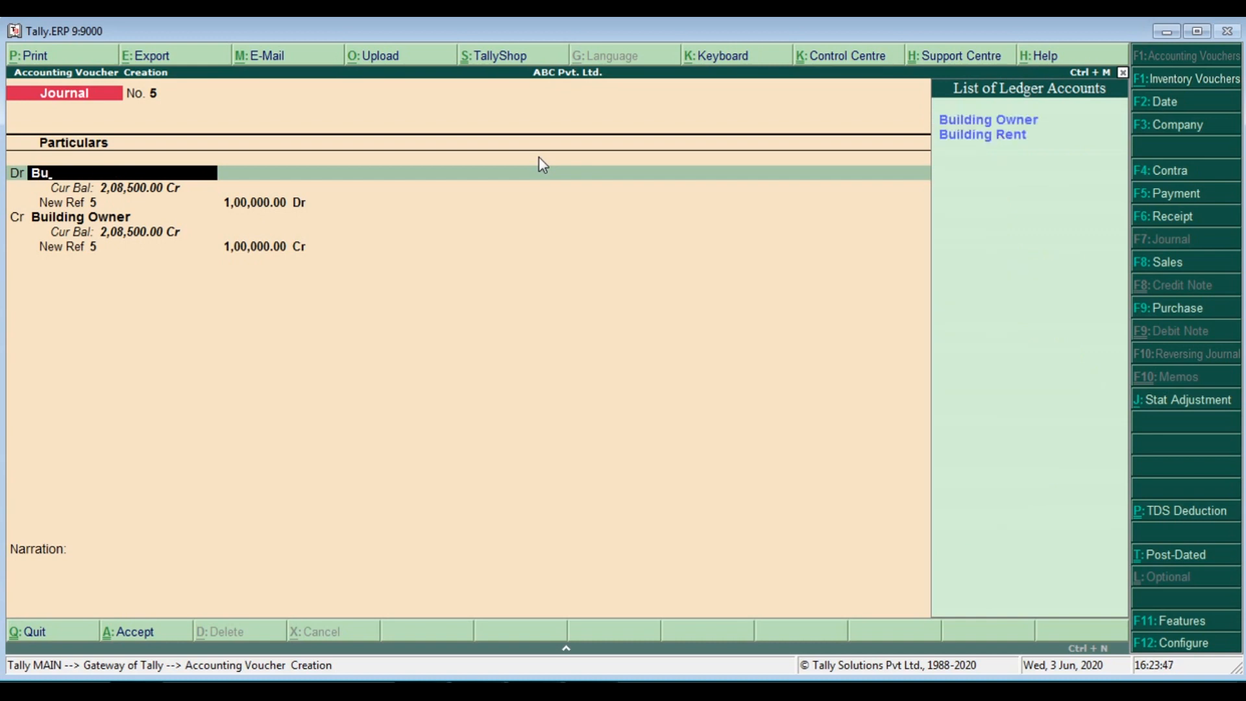
key(Down)
key(Return)
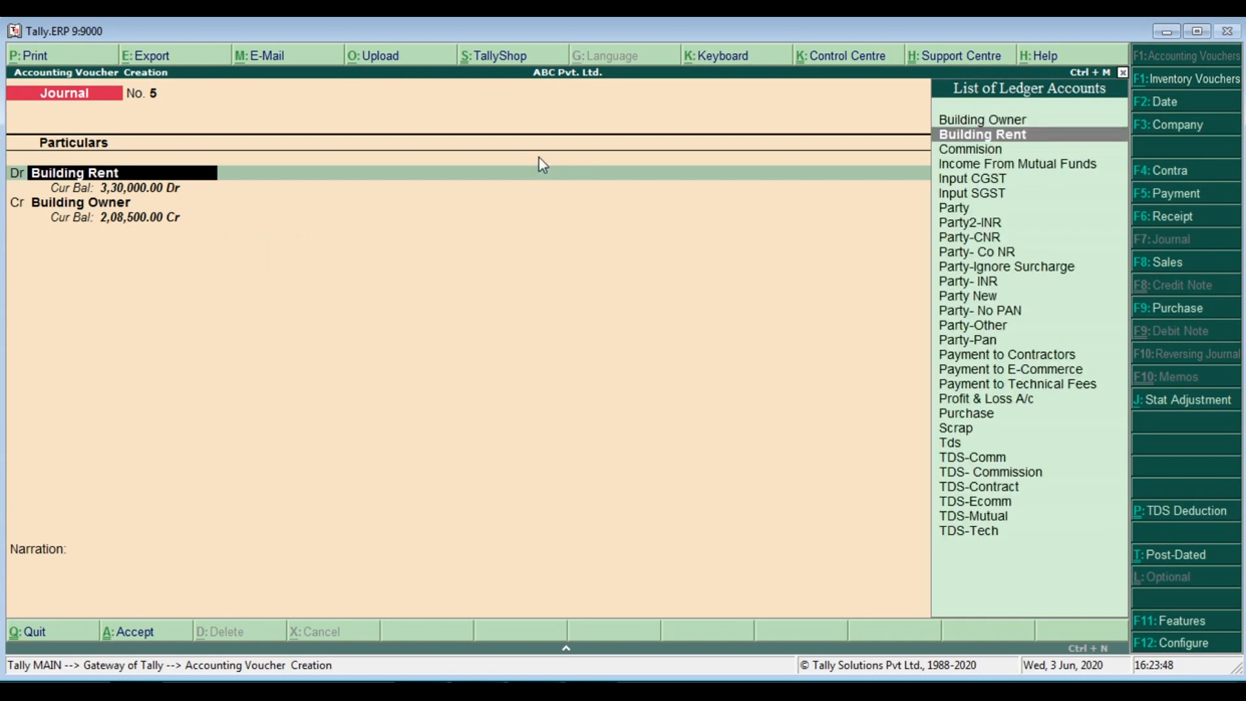
key(Return)
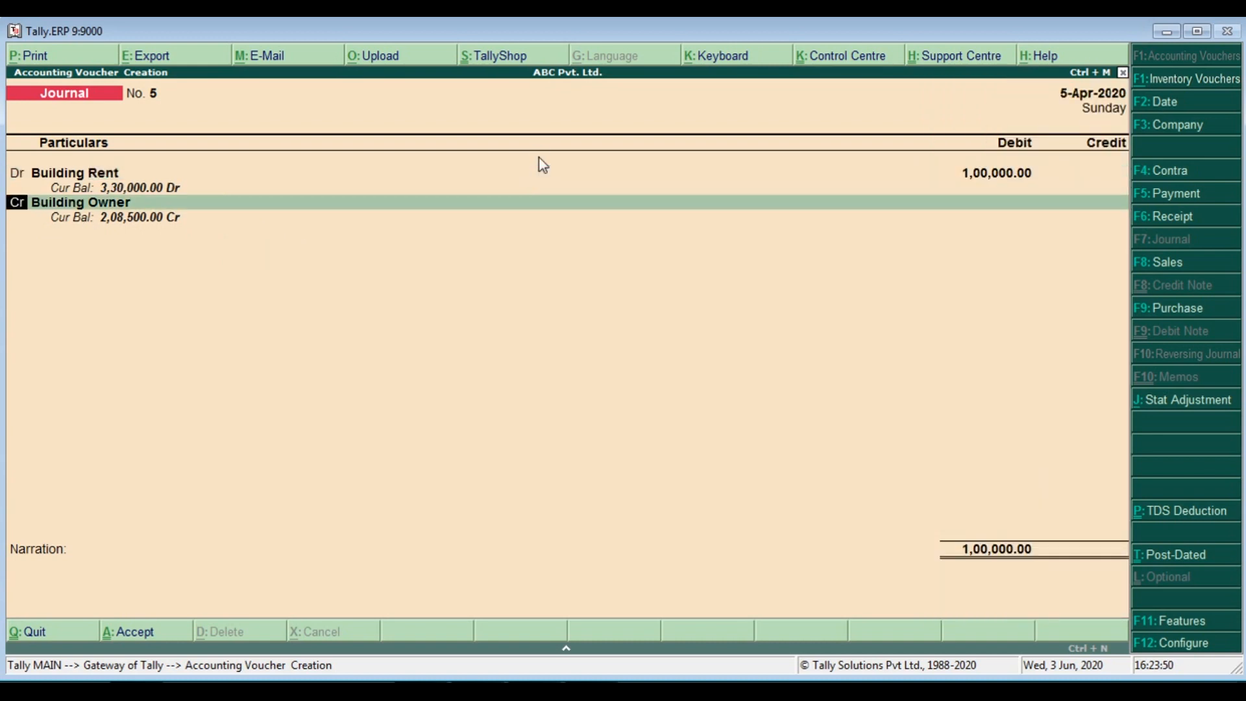
- Credit Building Owner 90,000 and allocate it bill-wise as New Ref 5
key(Return)
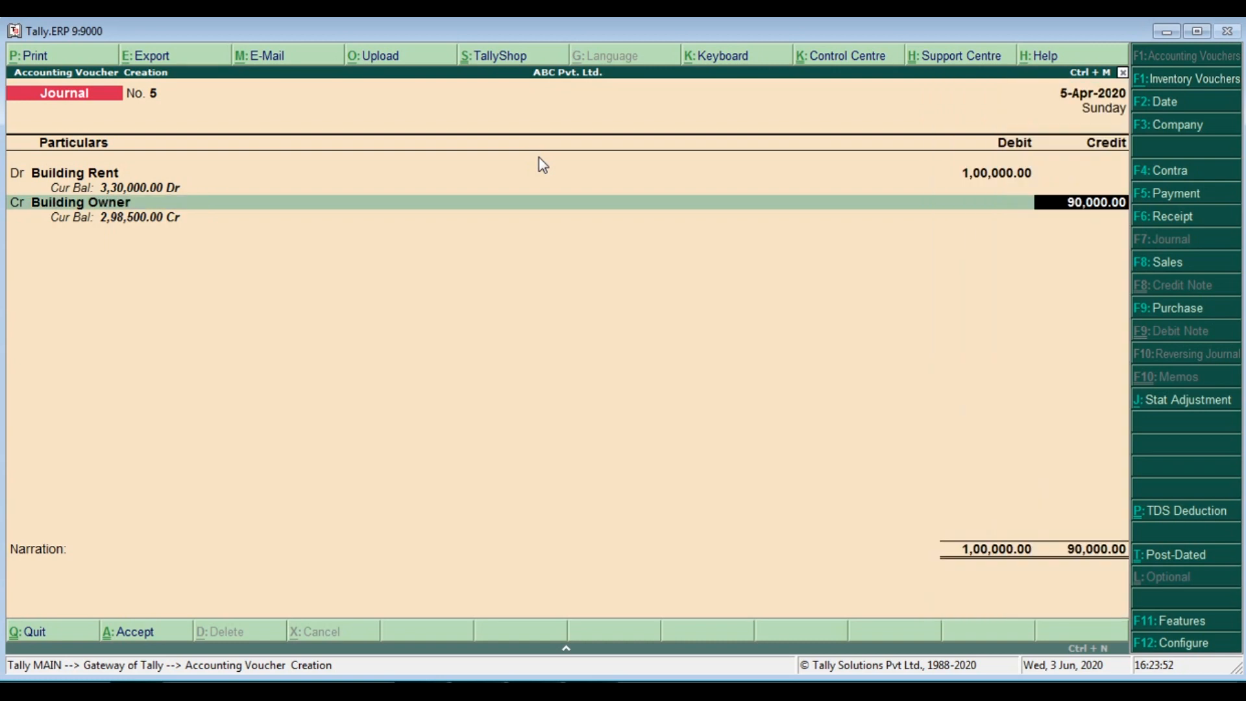
key(Return)
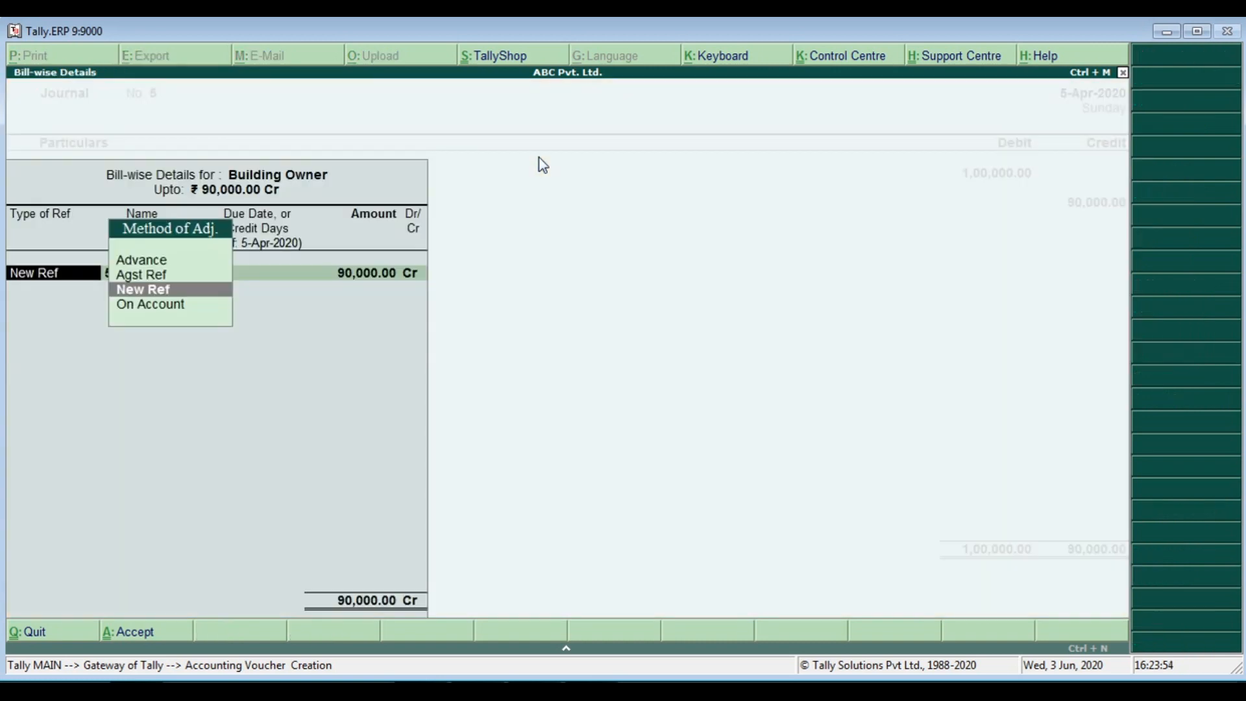
key(Return)
key(Return)
key(Return)
key(Return)
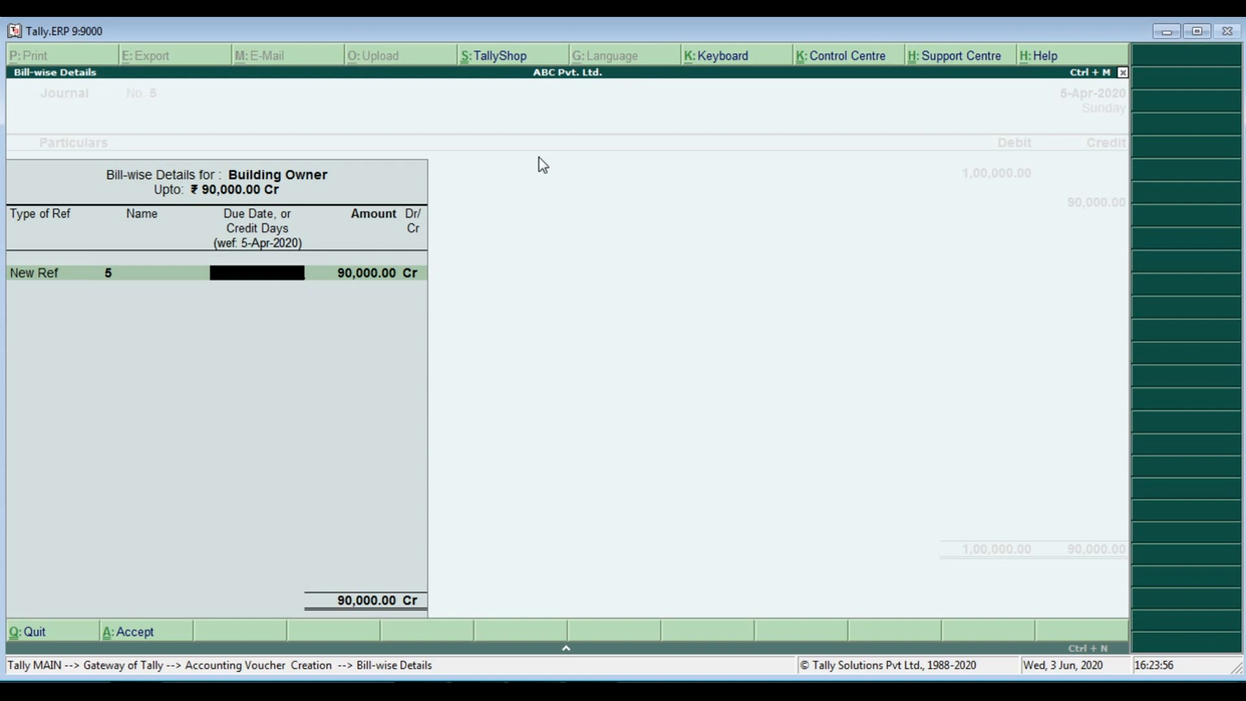
key(Return)
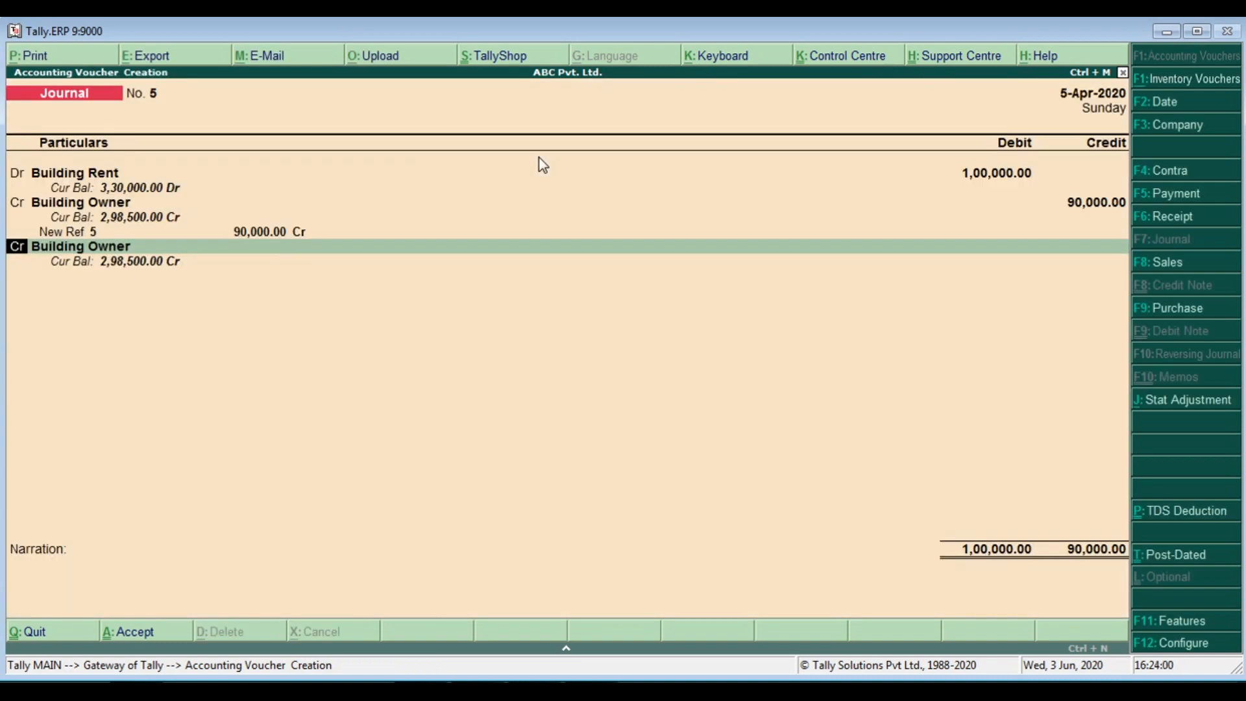
- Credit the Tds ledger 10,000 and accept the journal voucher
key(Return)
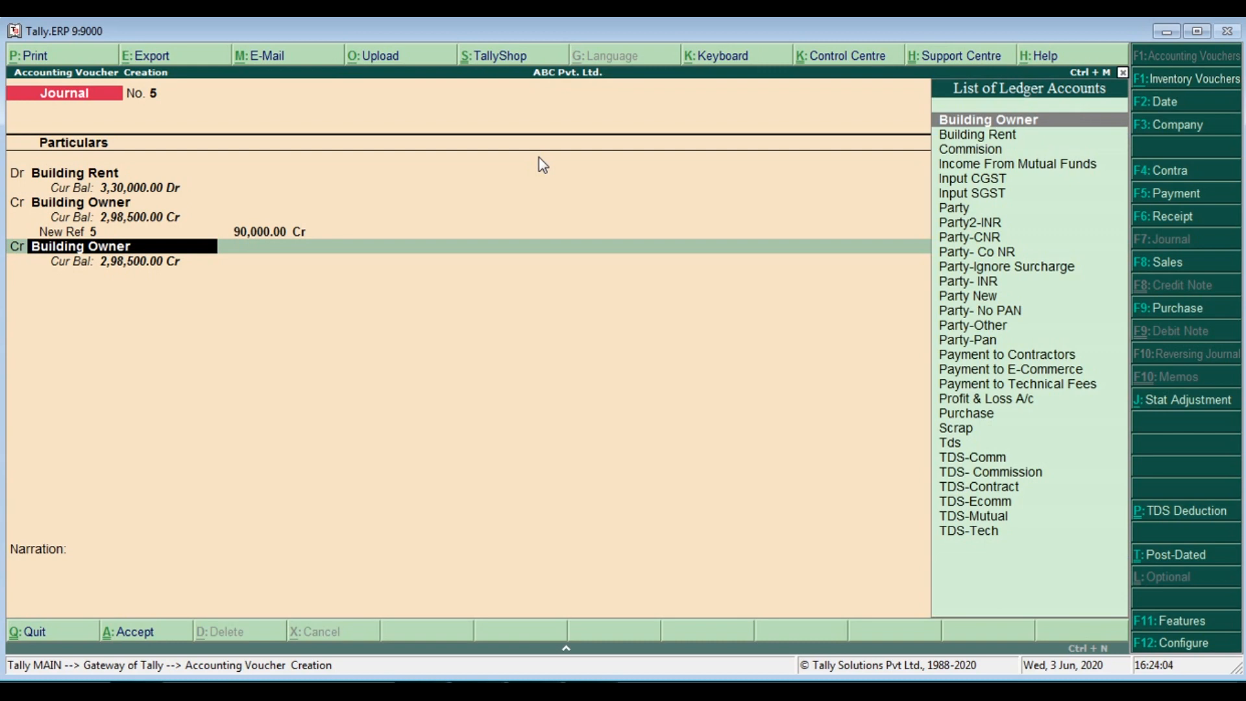
text(Td)
key(Return)
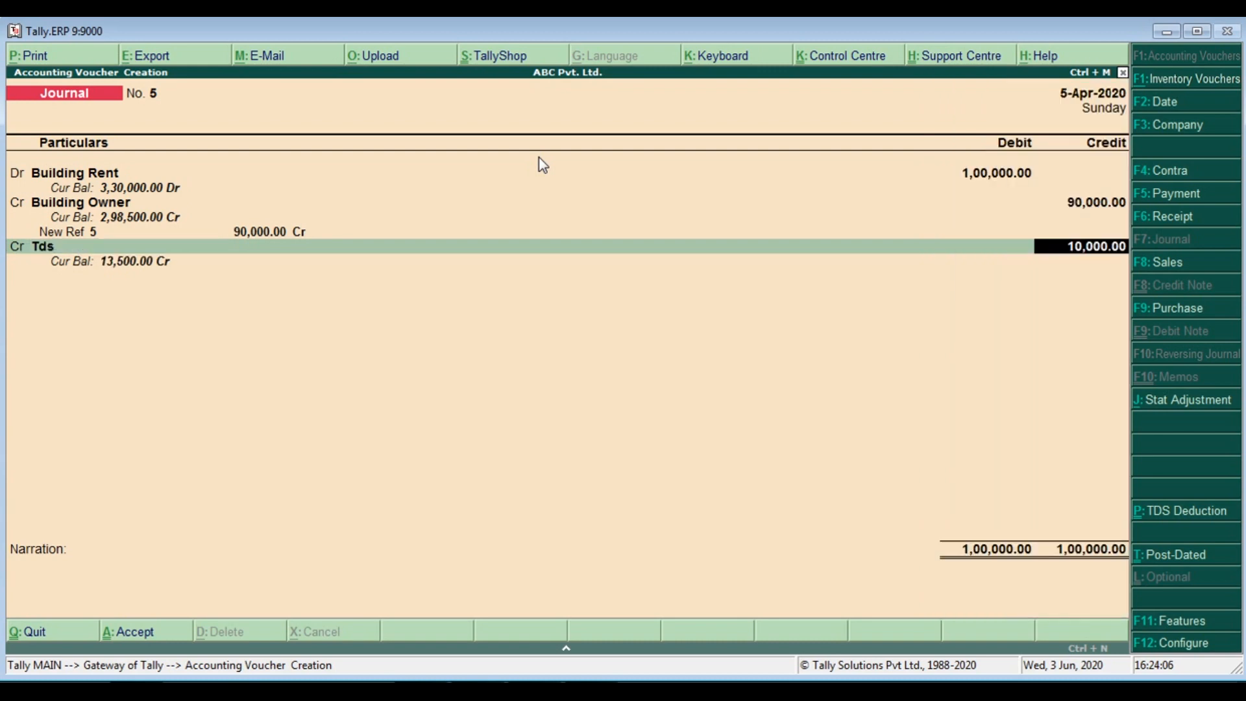
key(Return)
key(Return)
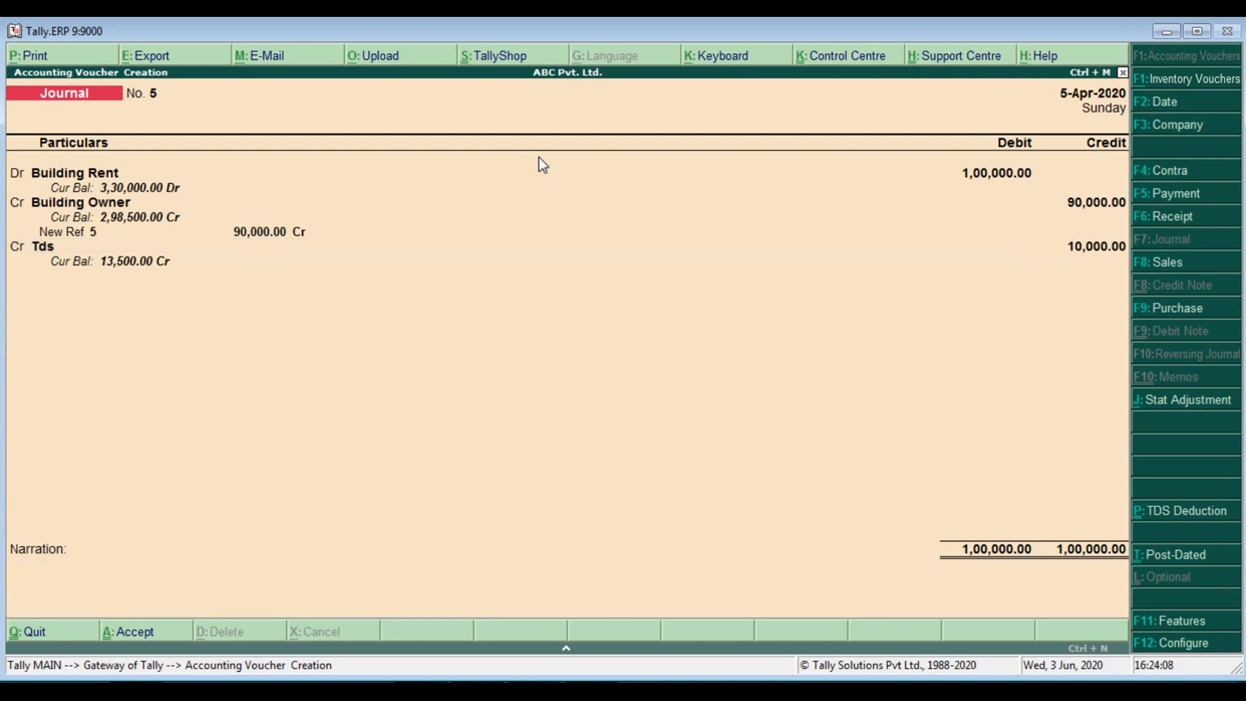
key(Return)
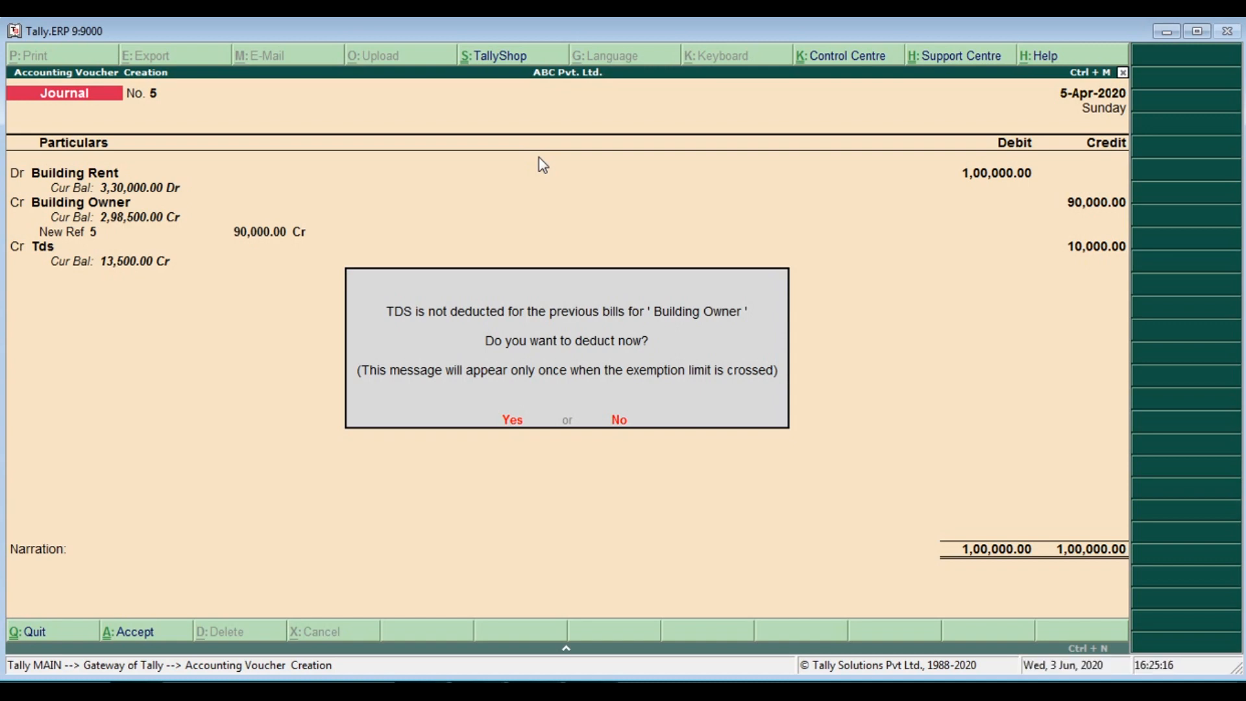
- Deduct TDS on Building Owner's previous bills till 5-Apr-2020, using nature of payment Rent of Land, Building Or Furniture and the Tds duty ledger
key(y)
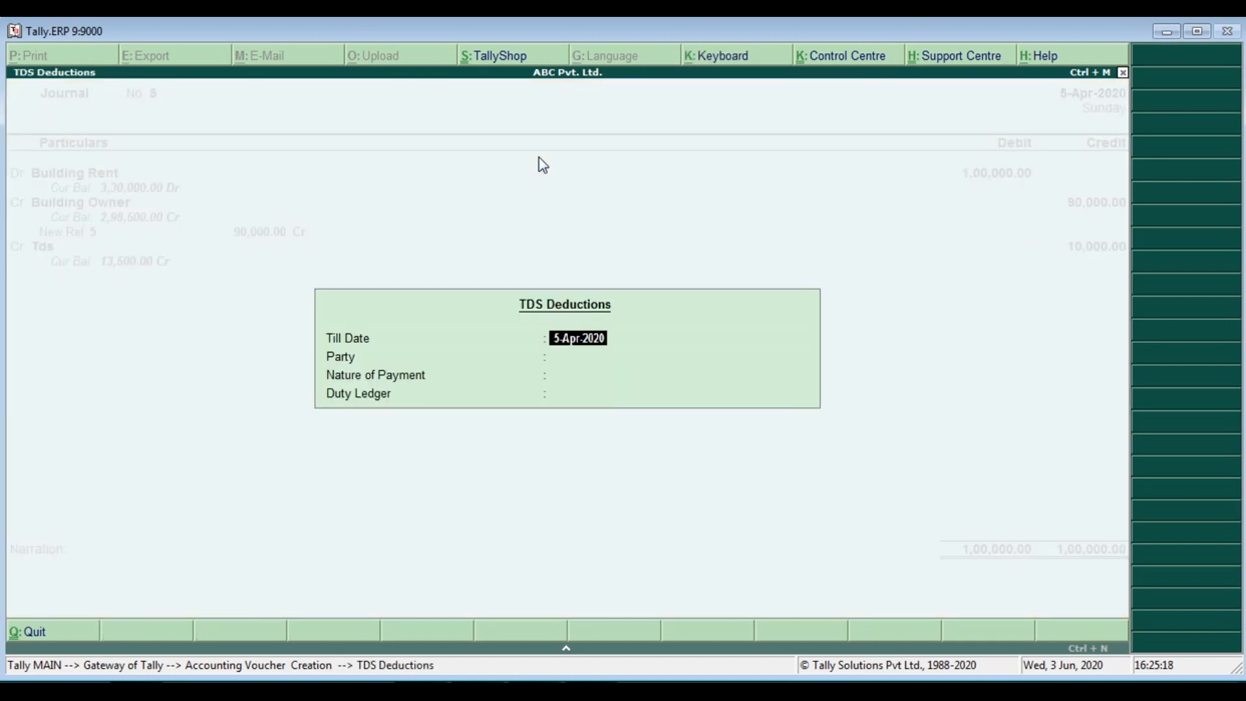
key(Return)
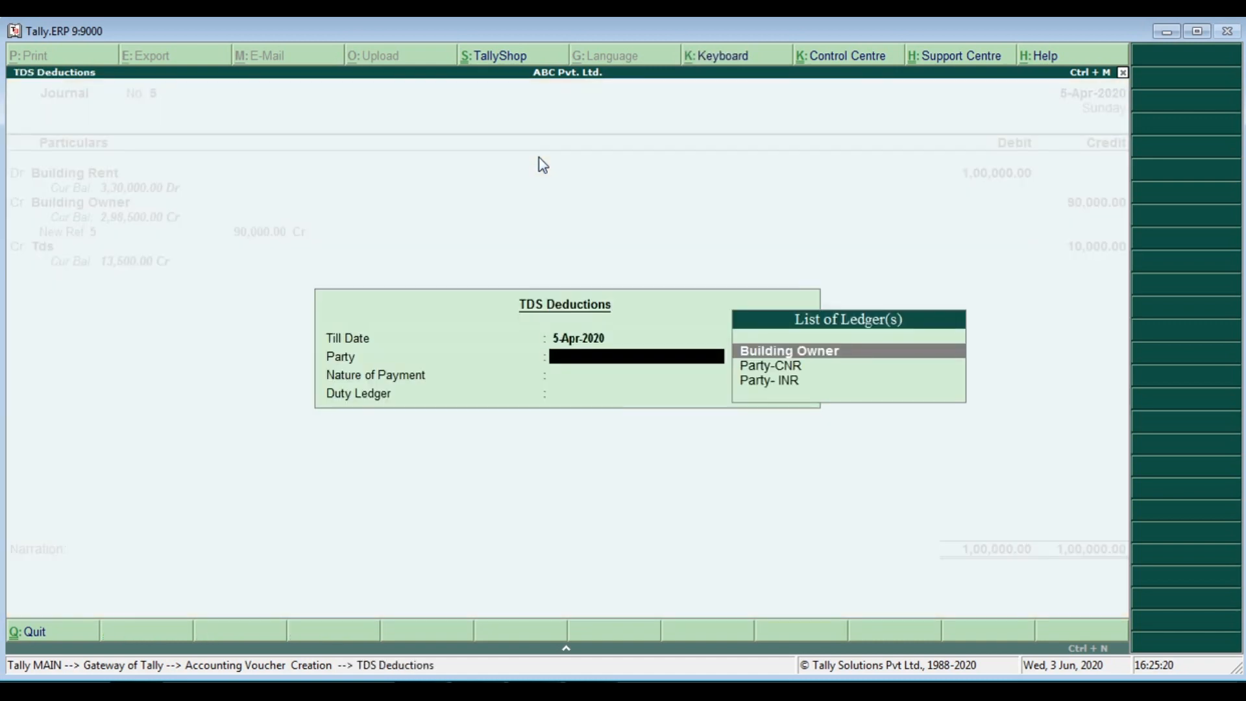
key(Return)
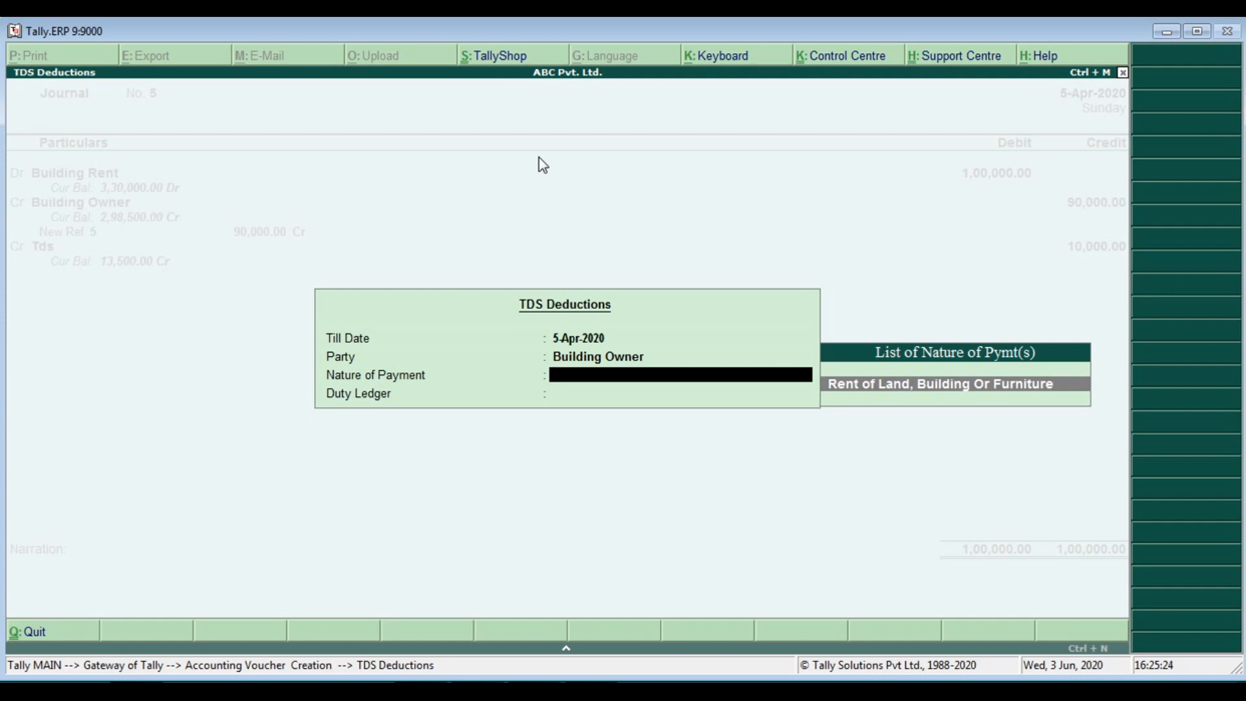
key(Return)
key(Return)
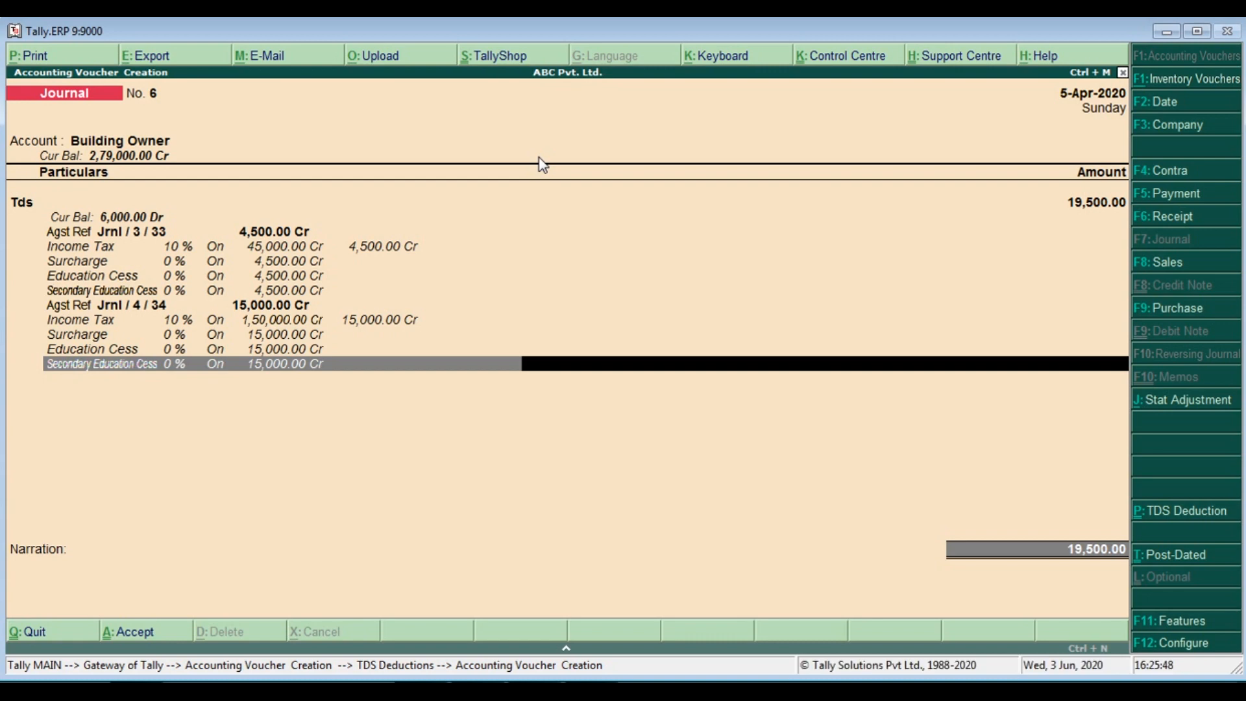
- Accept the journal voucher deducting 19,500 TDS from Building Owner and leave voucher entry
key(Return)
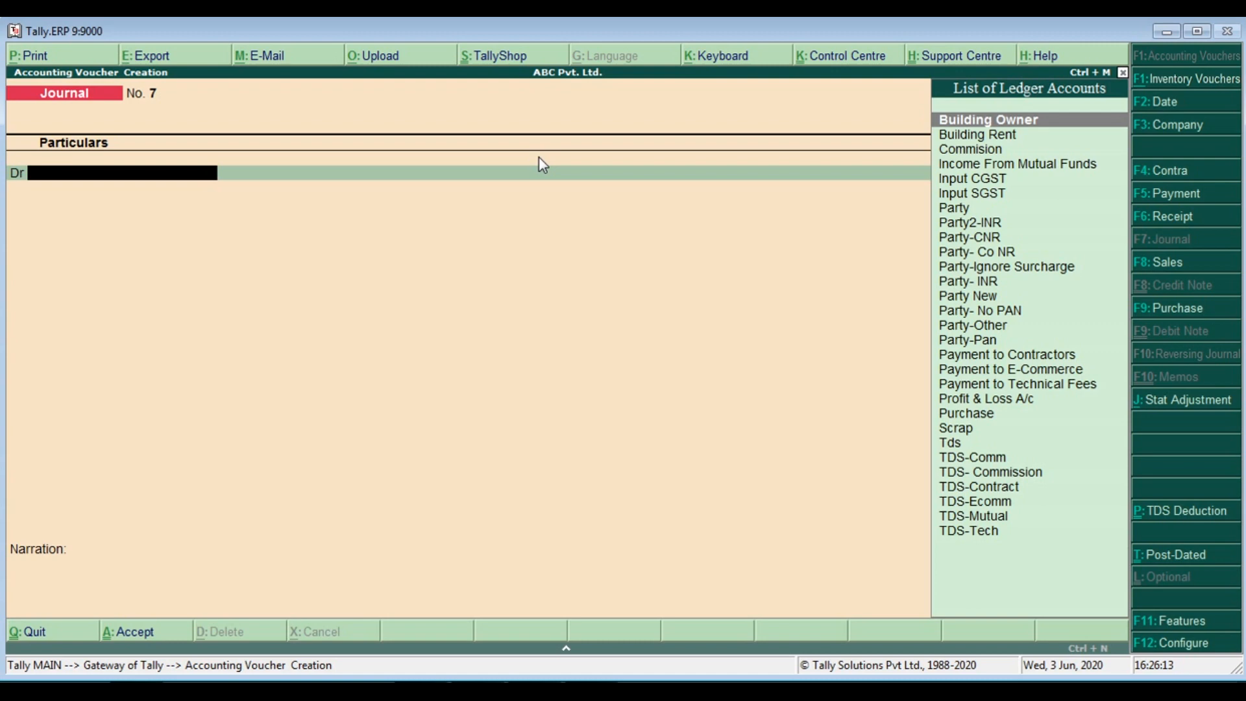
key(Escape)
key(Return)
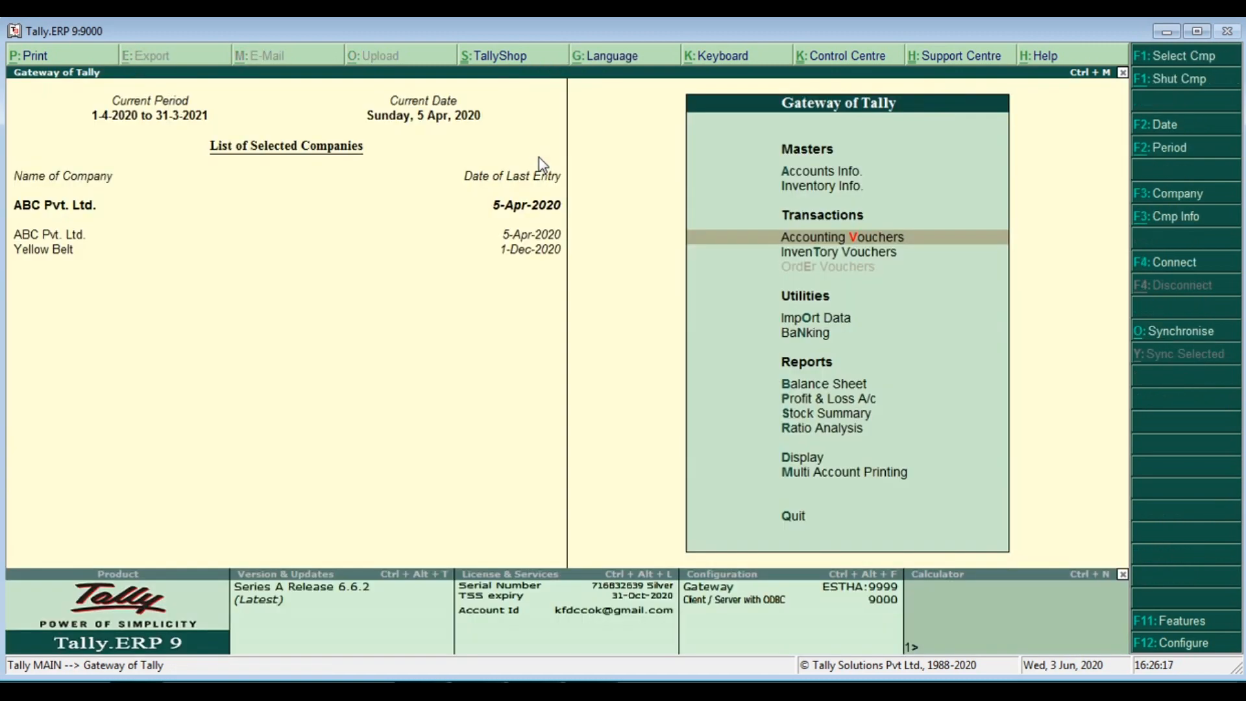
key(Return)
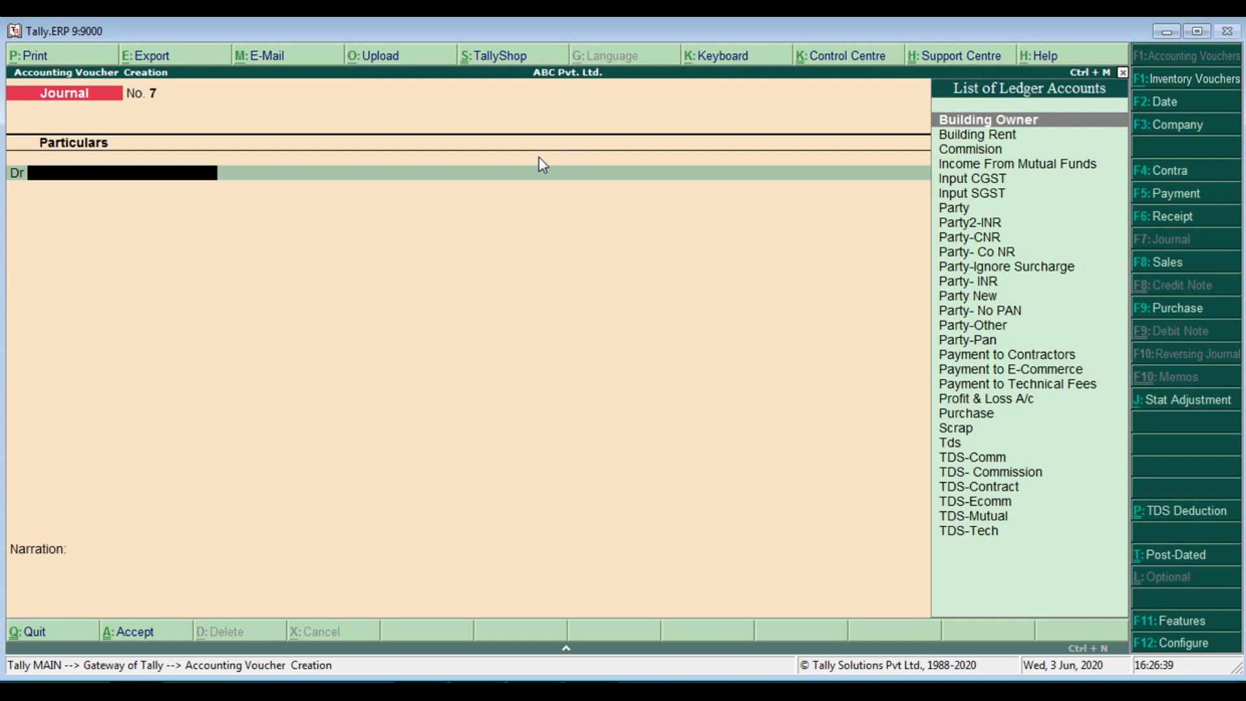
key(F5)
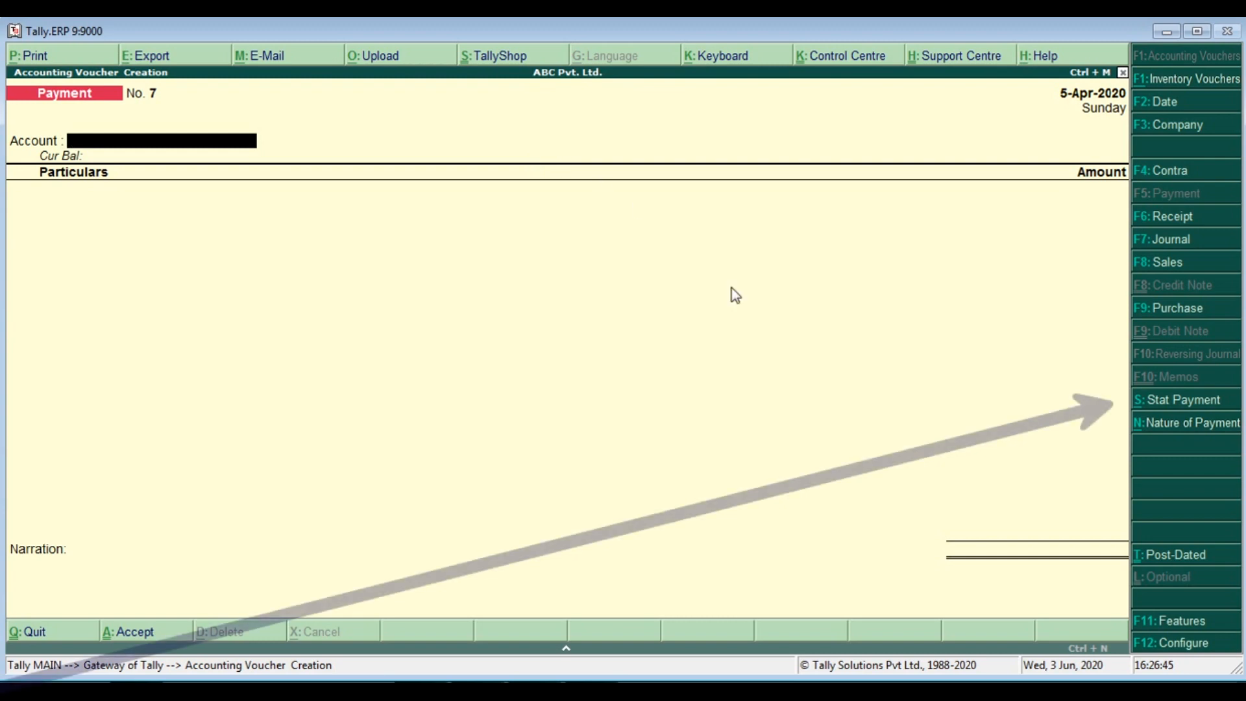
click(1171, 409)
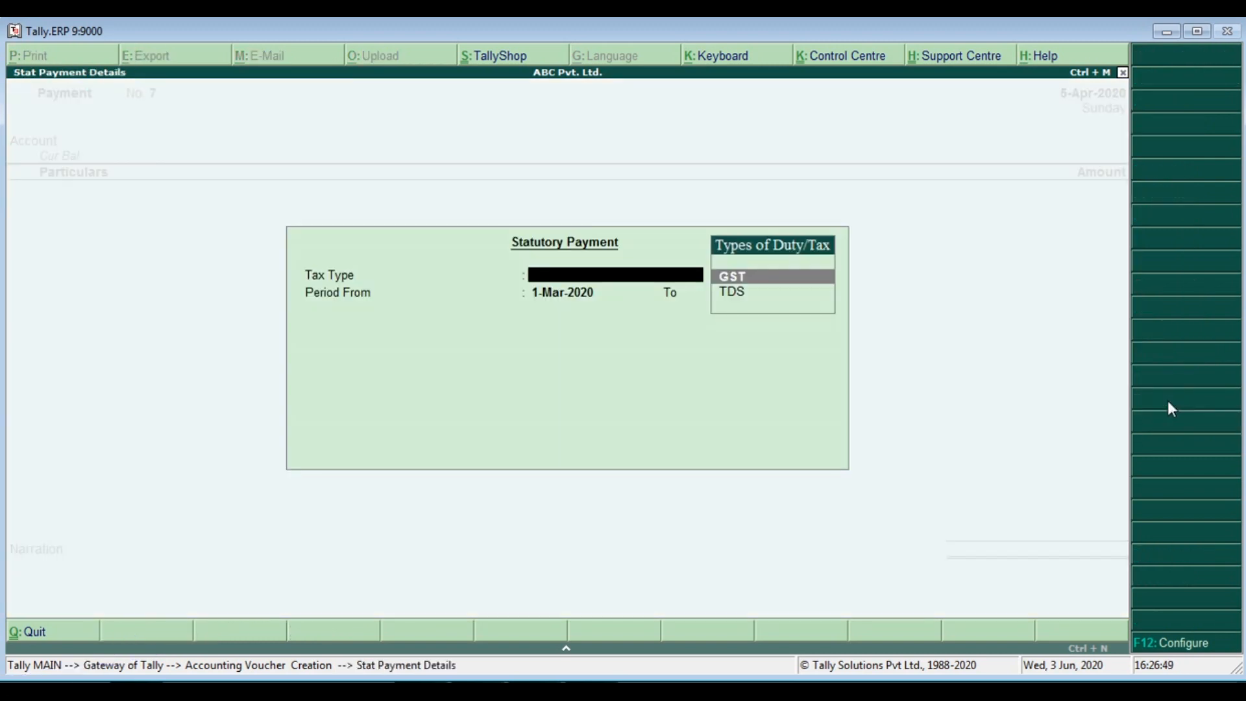
key(Down)
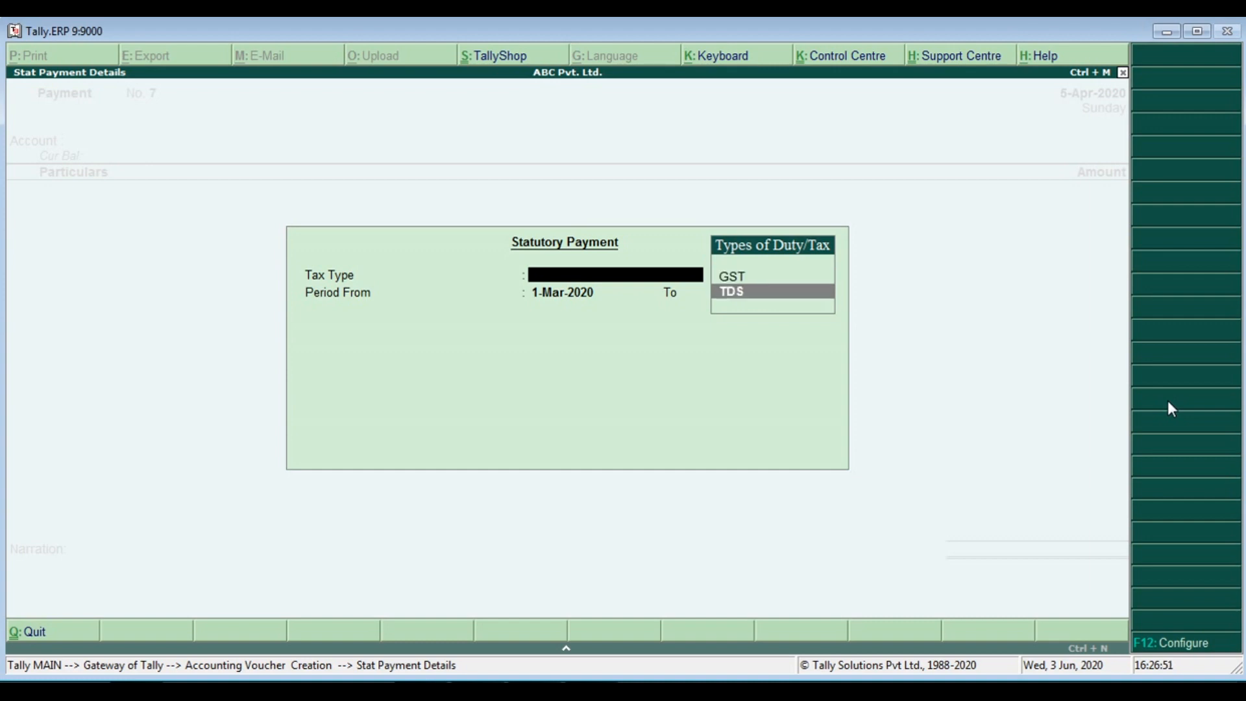
key(Return)
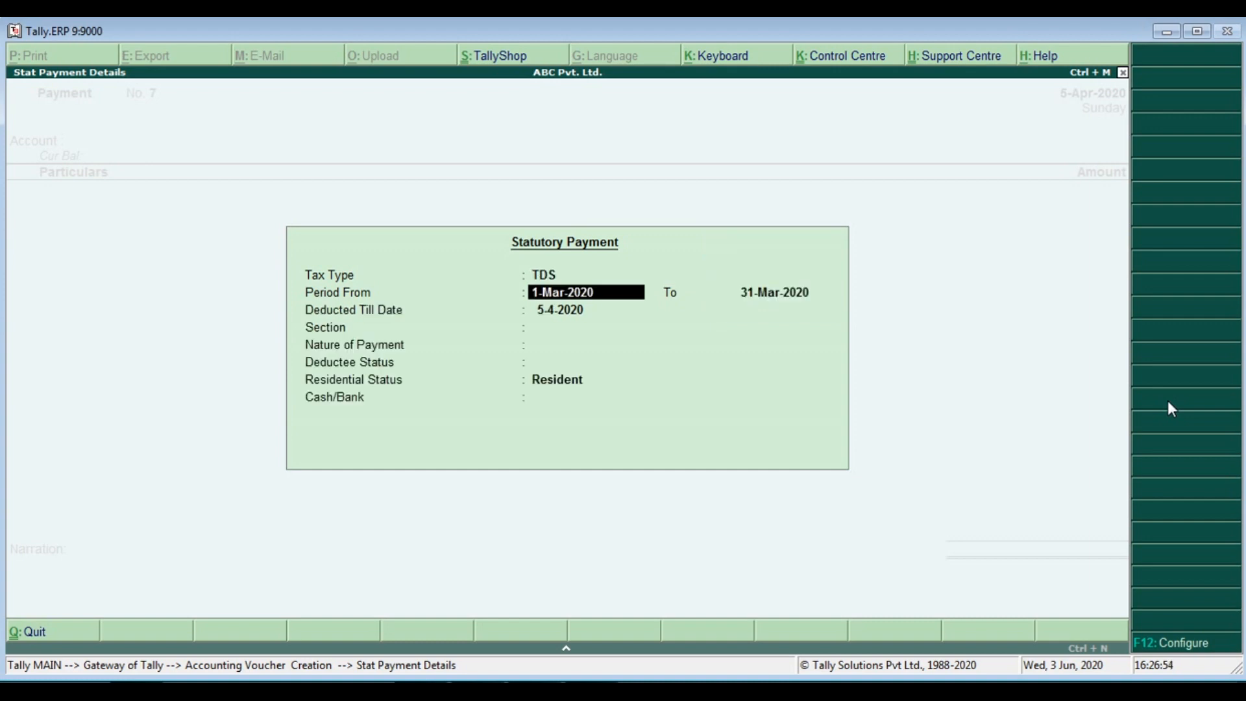
key(Escape)
key(Escape)
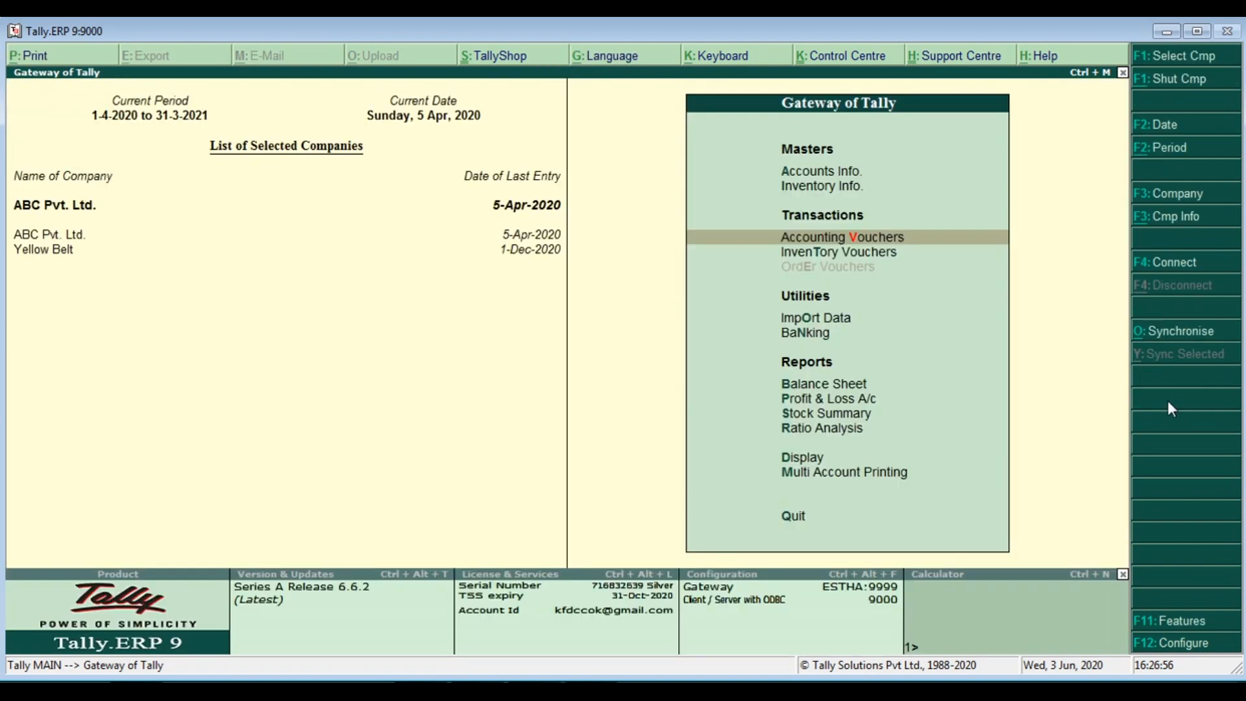
- Start a payment voucher and set its date to 1-May-2020
key(Return)
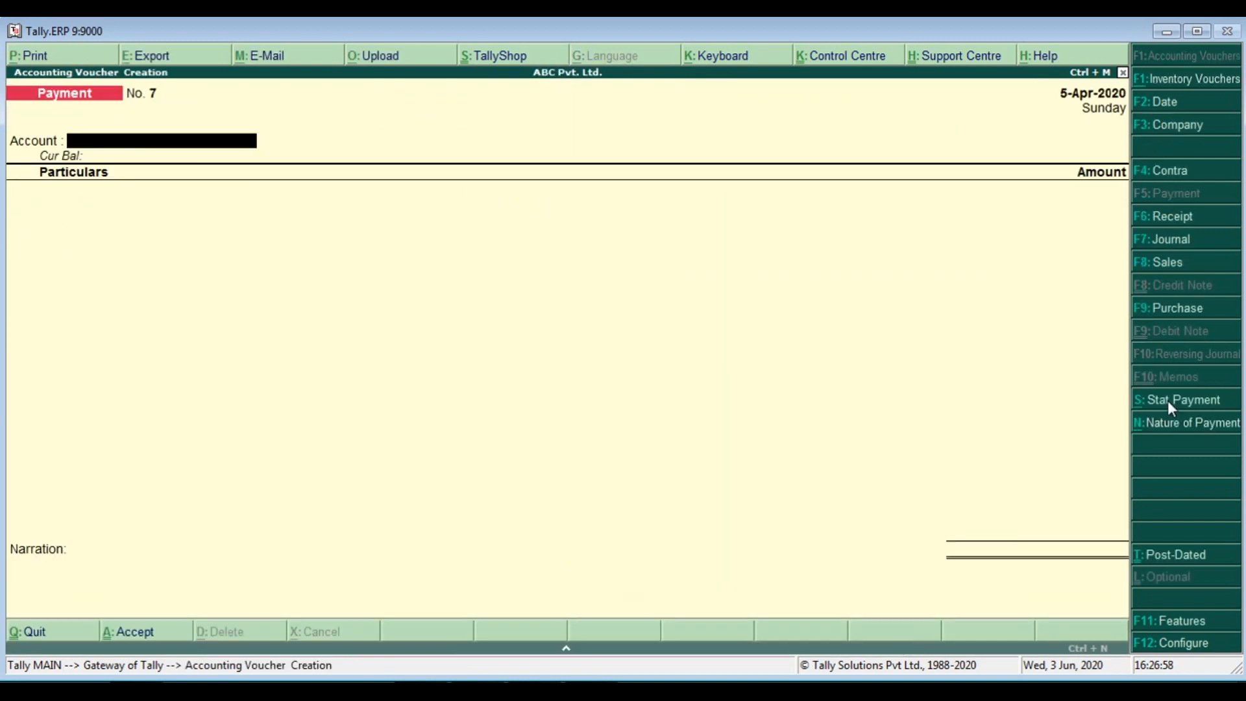
key(F2)
text(1-5)
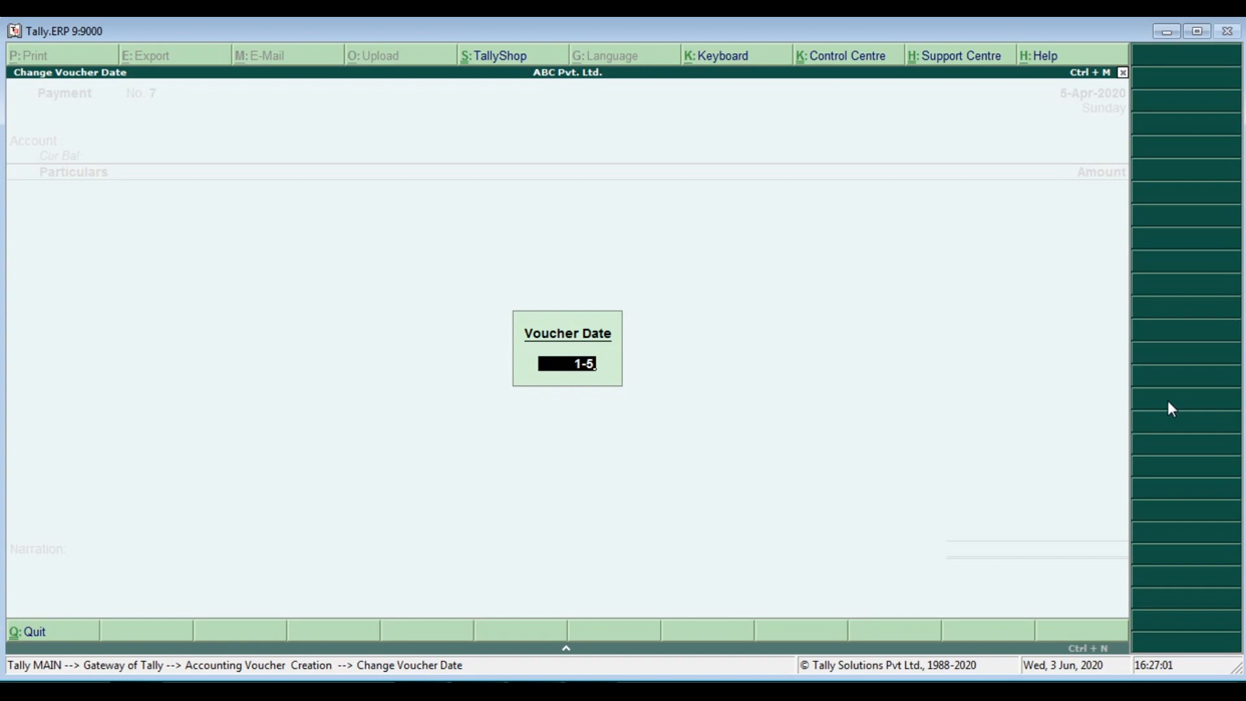
key(Return)
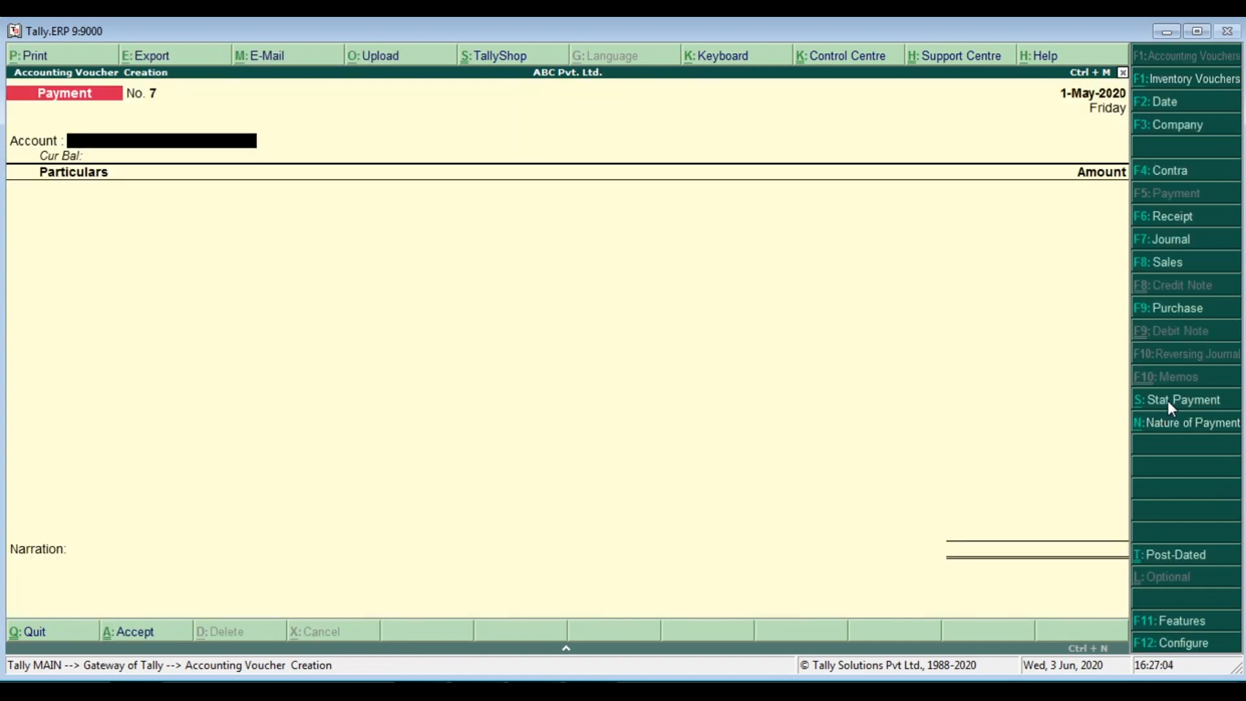
- Begin a TDS statutory payment for 1-Apr-2020 to 30-Apr-2020, with deducted till date 30-4-2020
click(1170, 402)
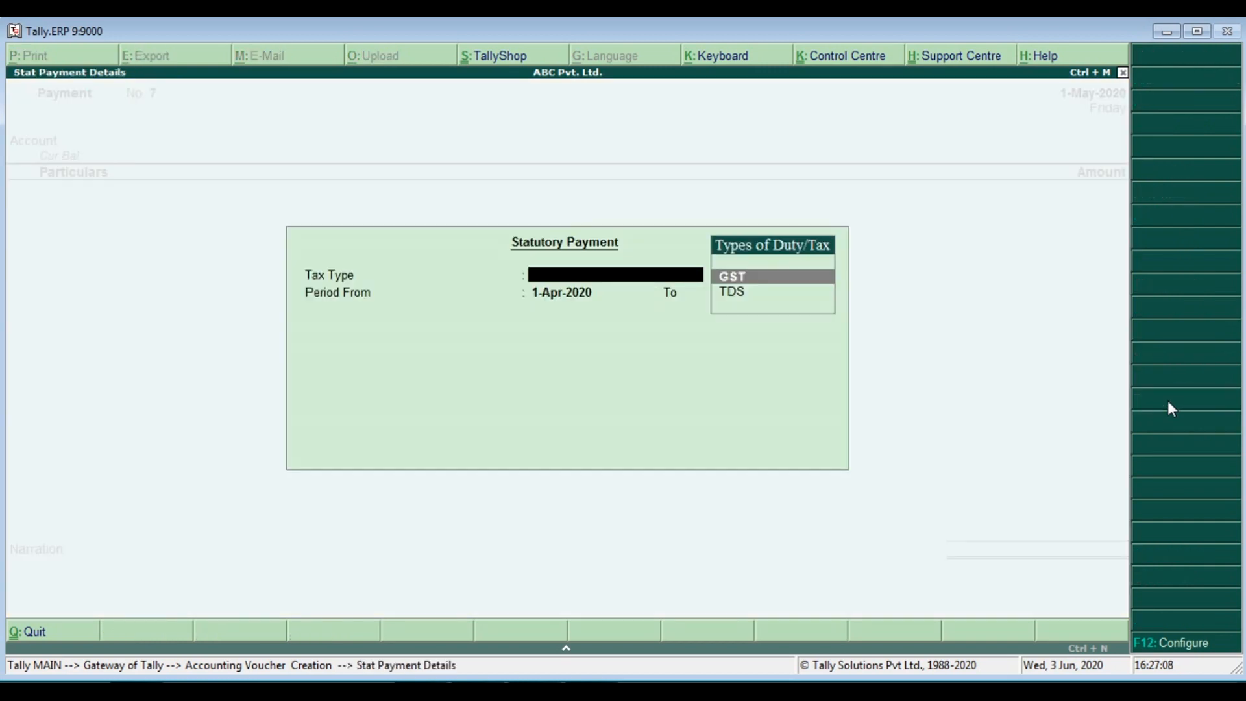
key(Down)
key(Return)
key(Return)
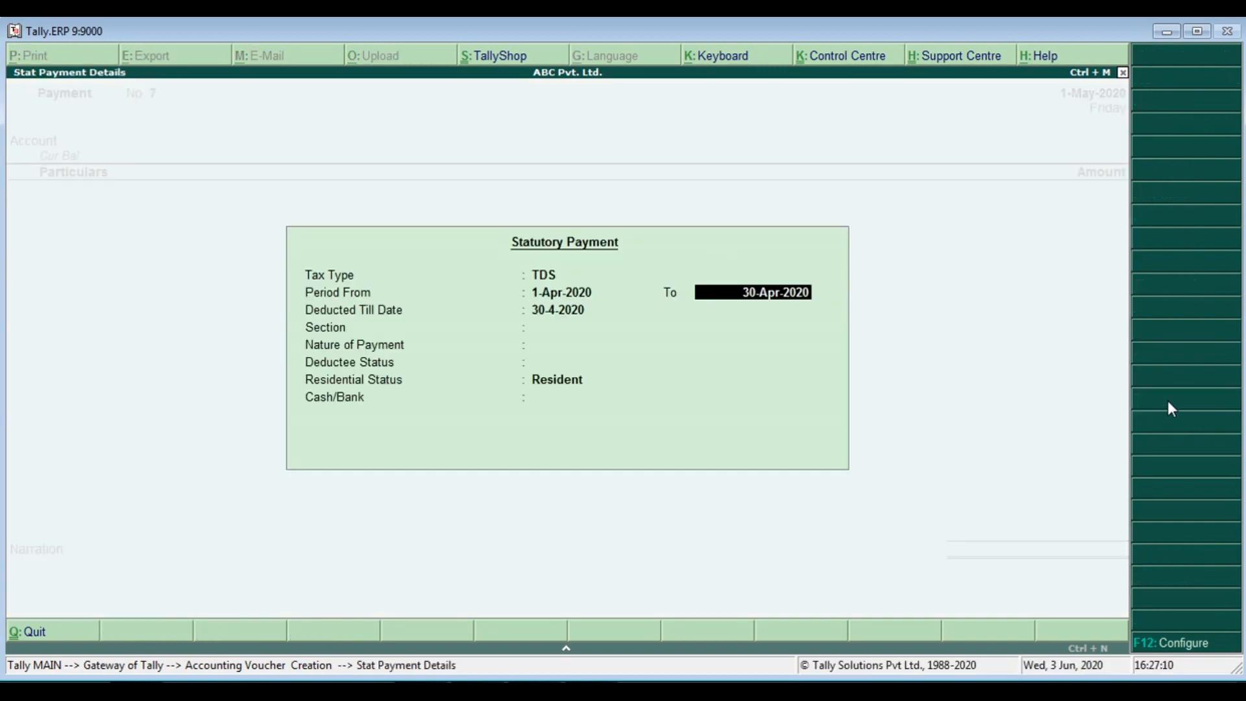
key(Return)
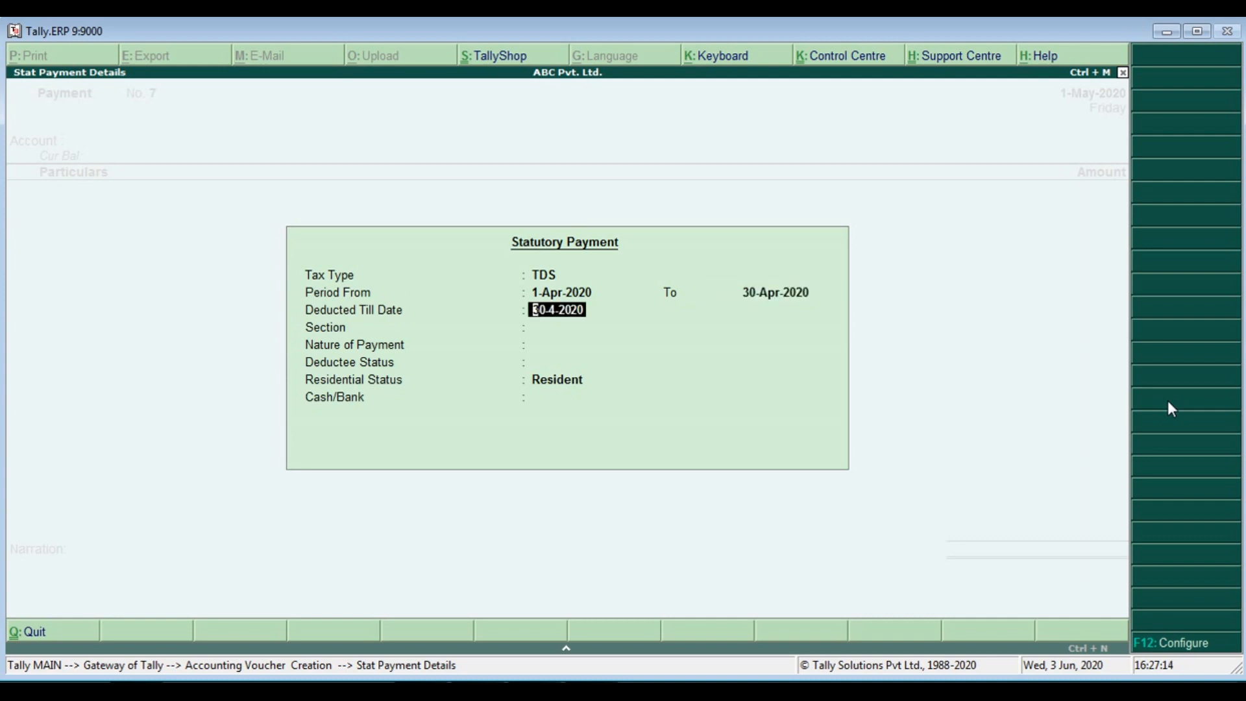
key(Return)
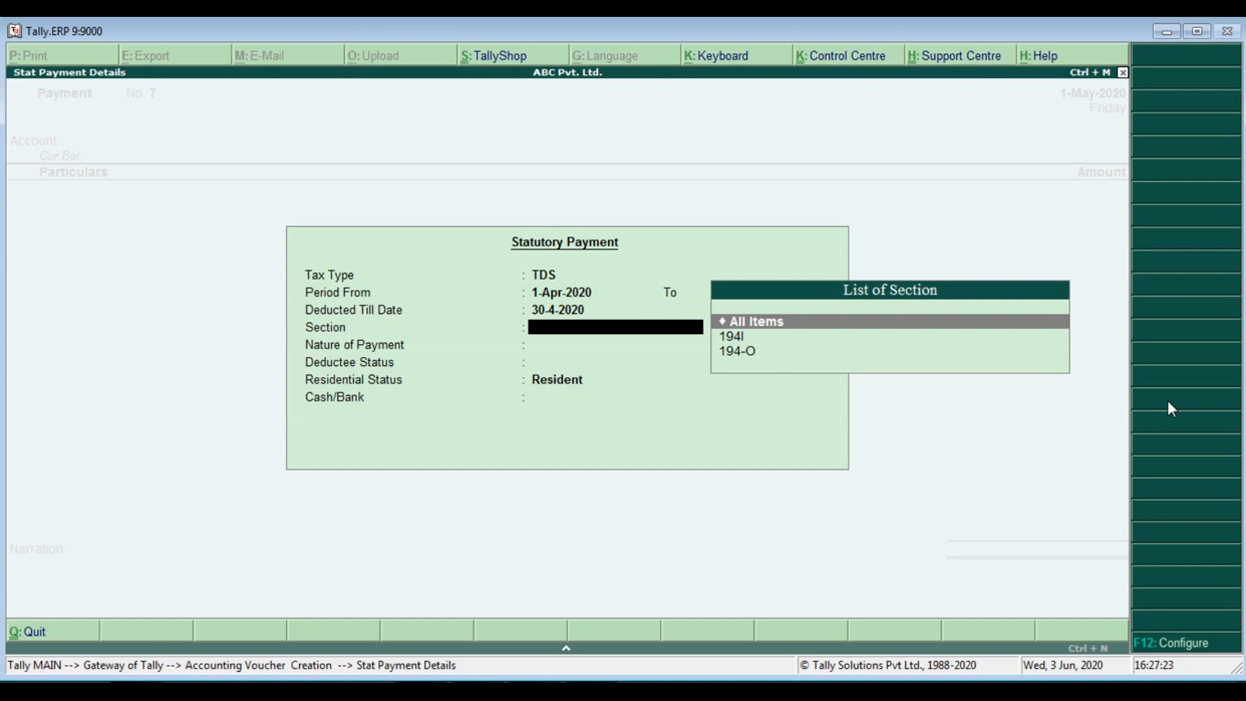
- Choose All Items for section, nature of payment, deductee status and residential status, and pay the TDS from Cash
key(Return)
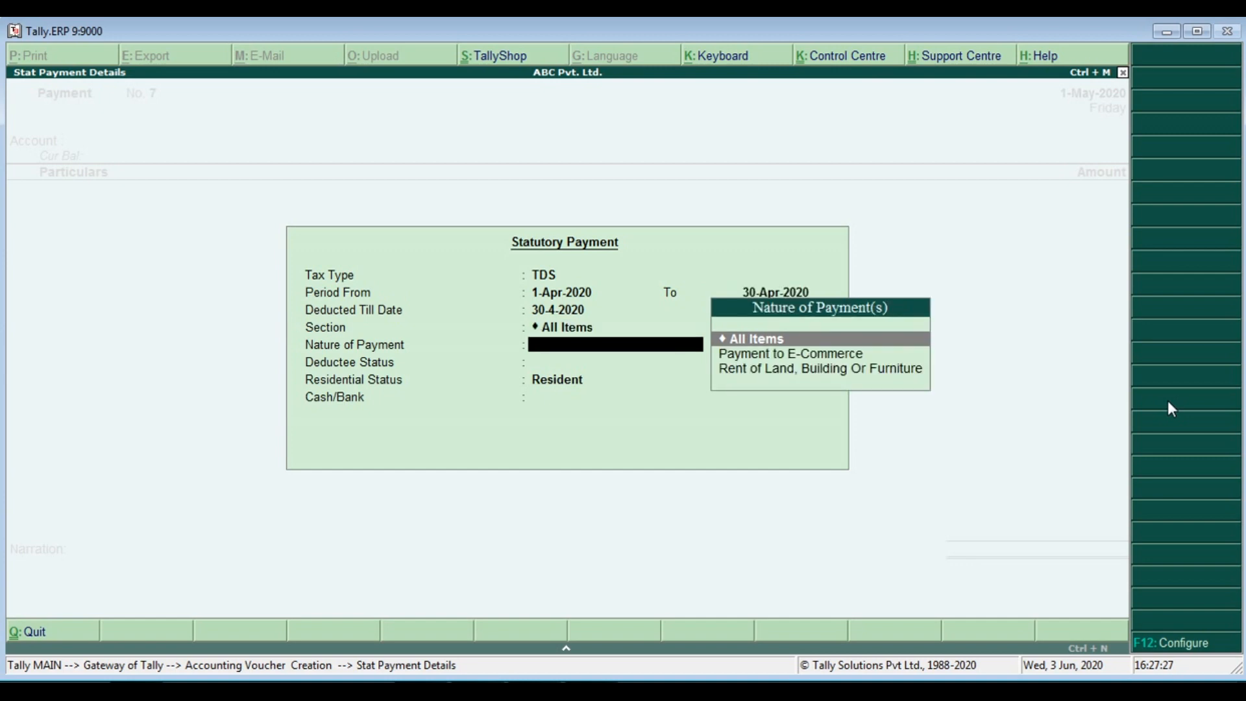
key(Return)
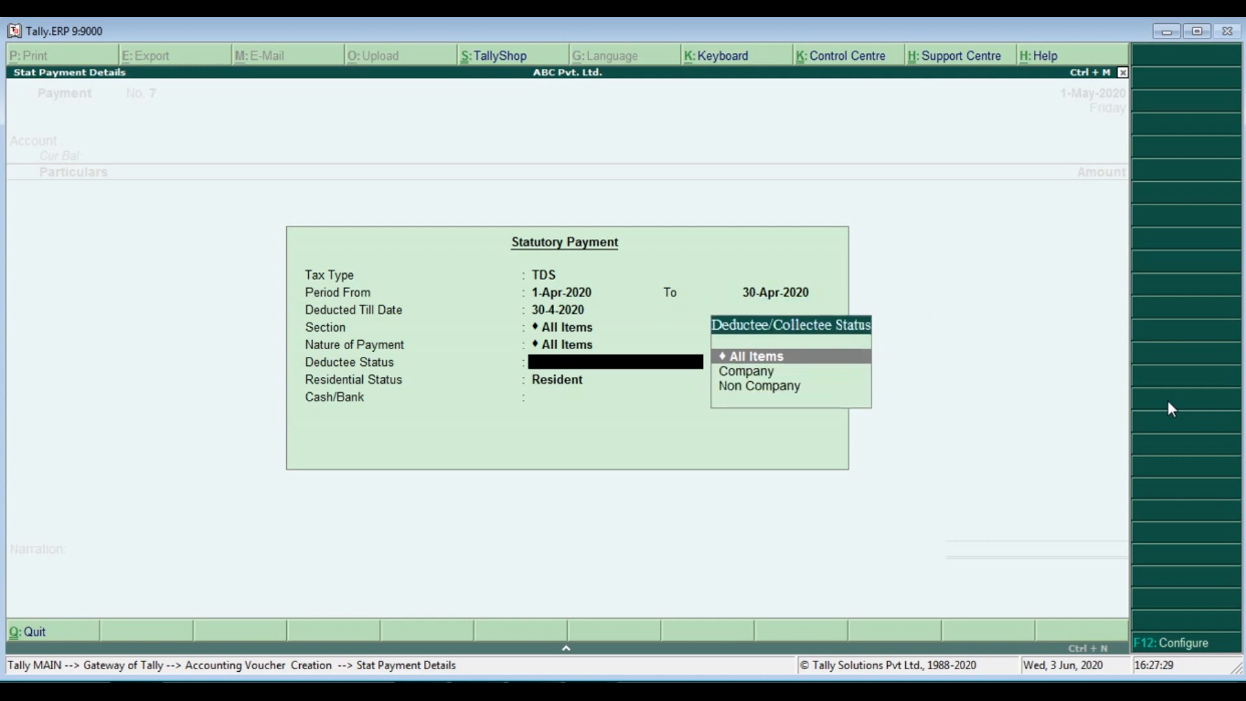
key(Return)
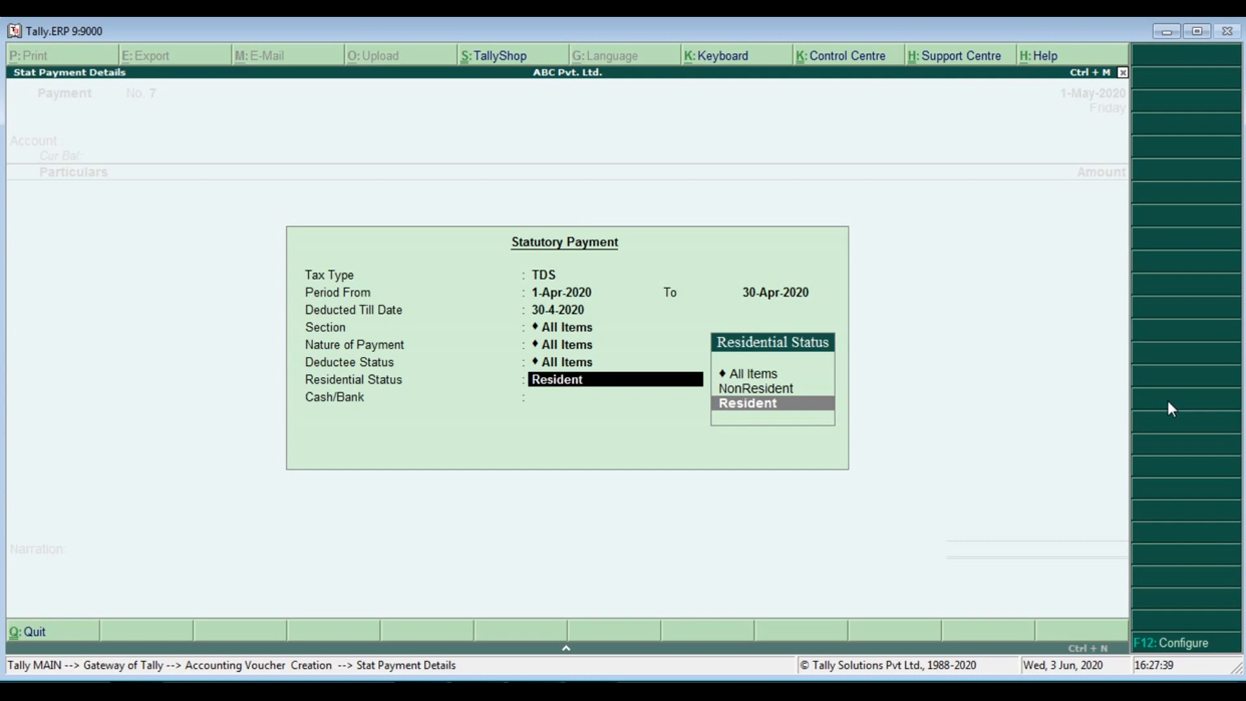
key(Up)
key(Up)
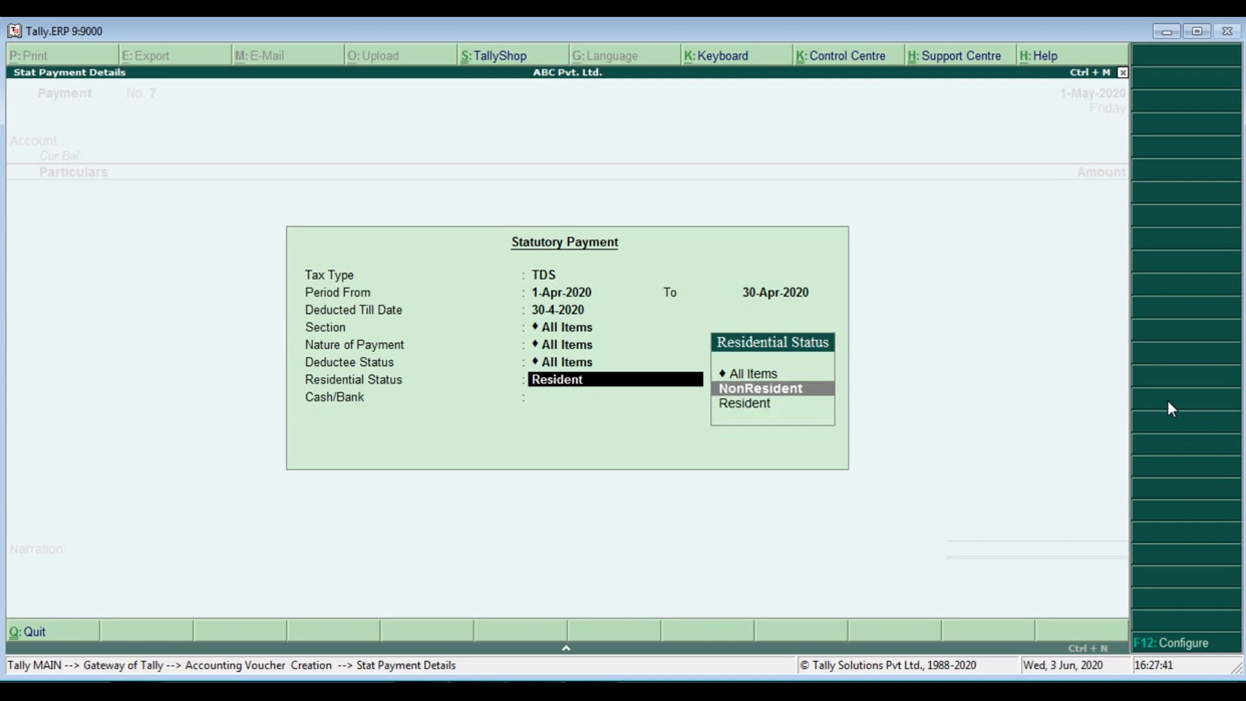
key(Return)
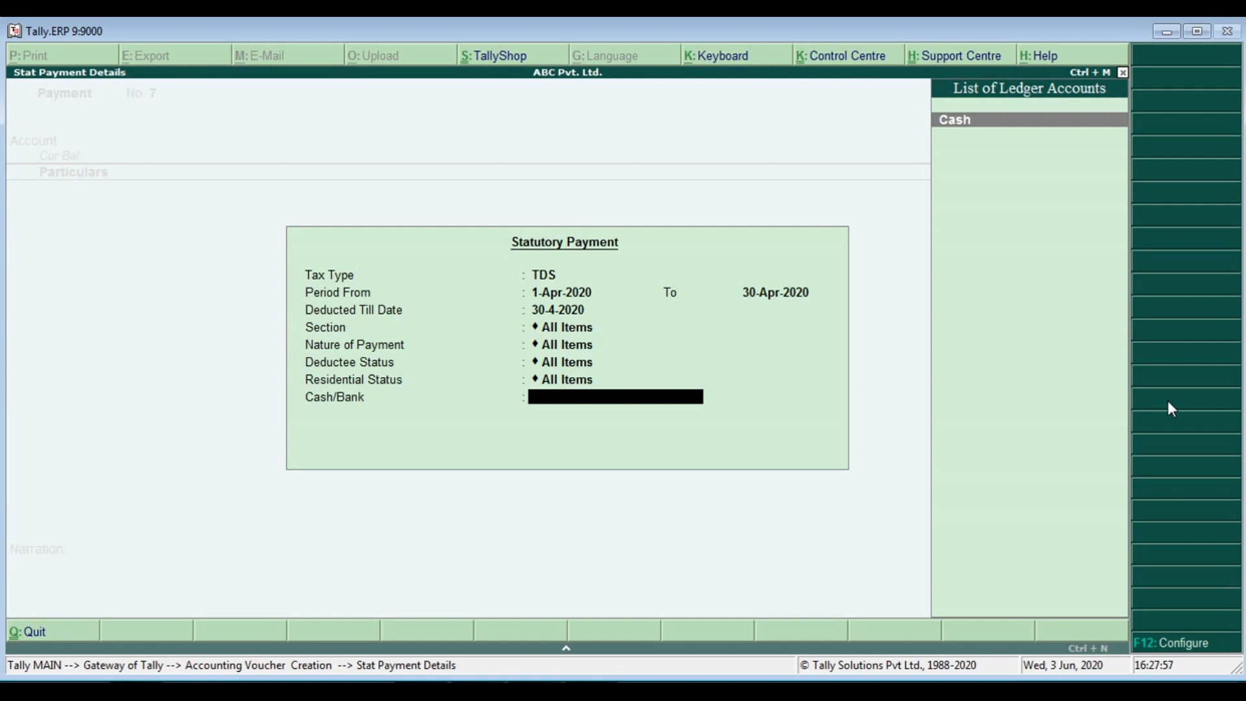
key(Return)
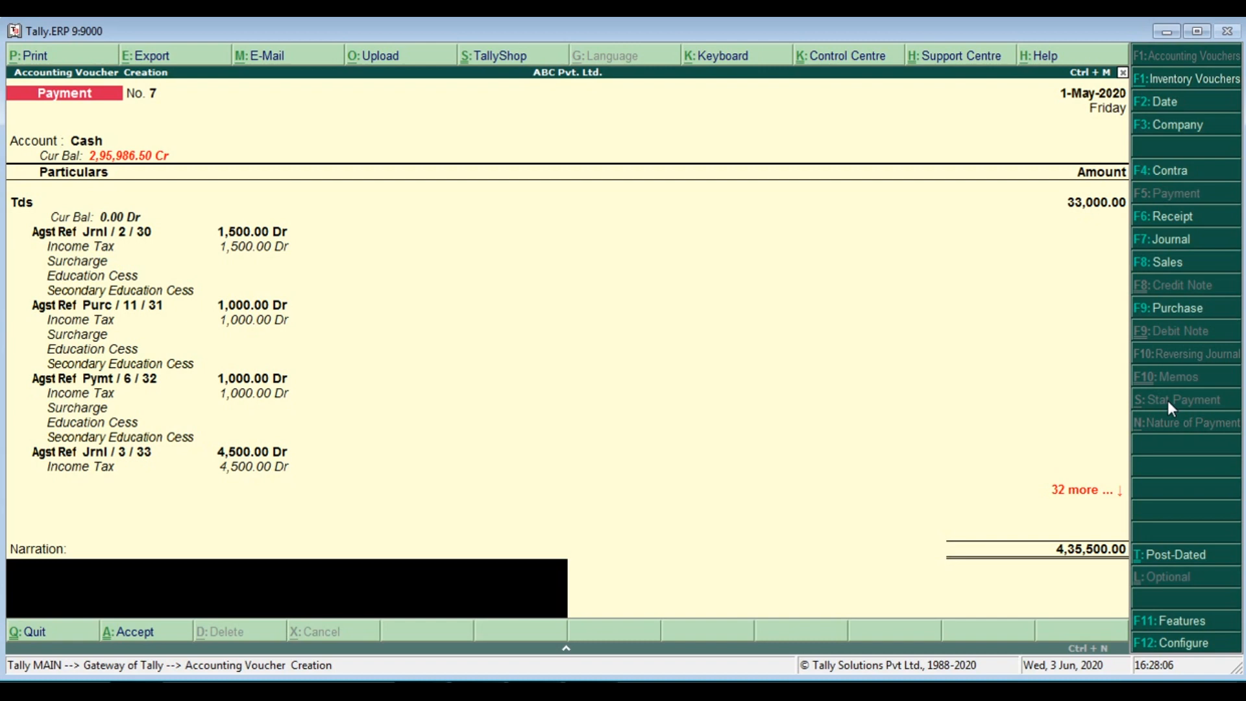
- Below the last TDS-Ecomm entry of the payment voucher, start a new ledger named Interest under Indirect Expenses
key(Up)
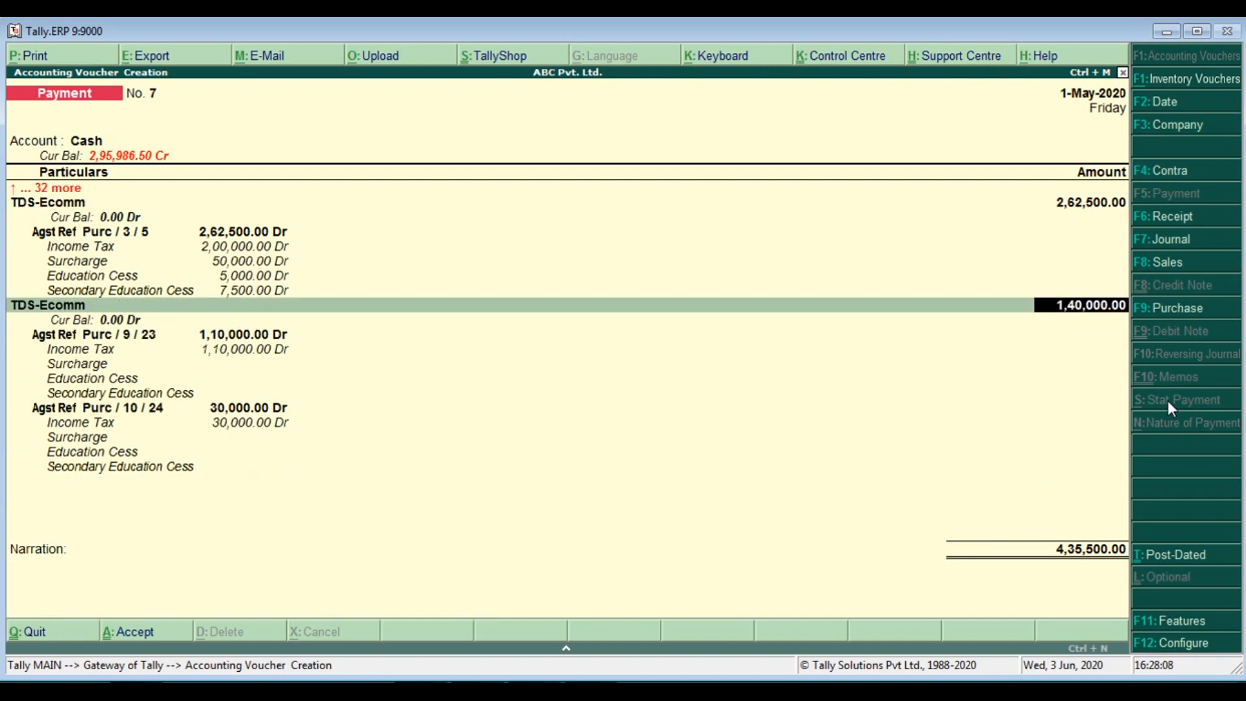
key(Return)
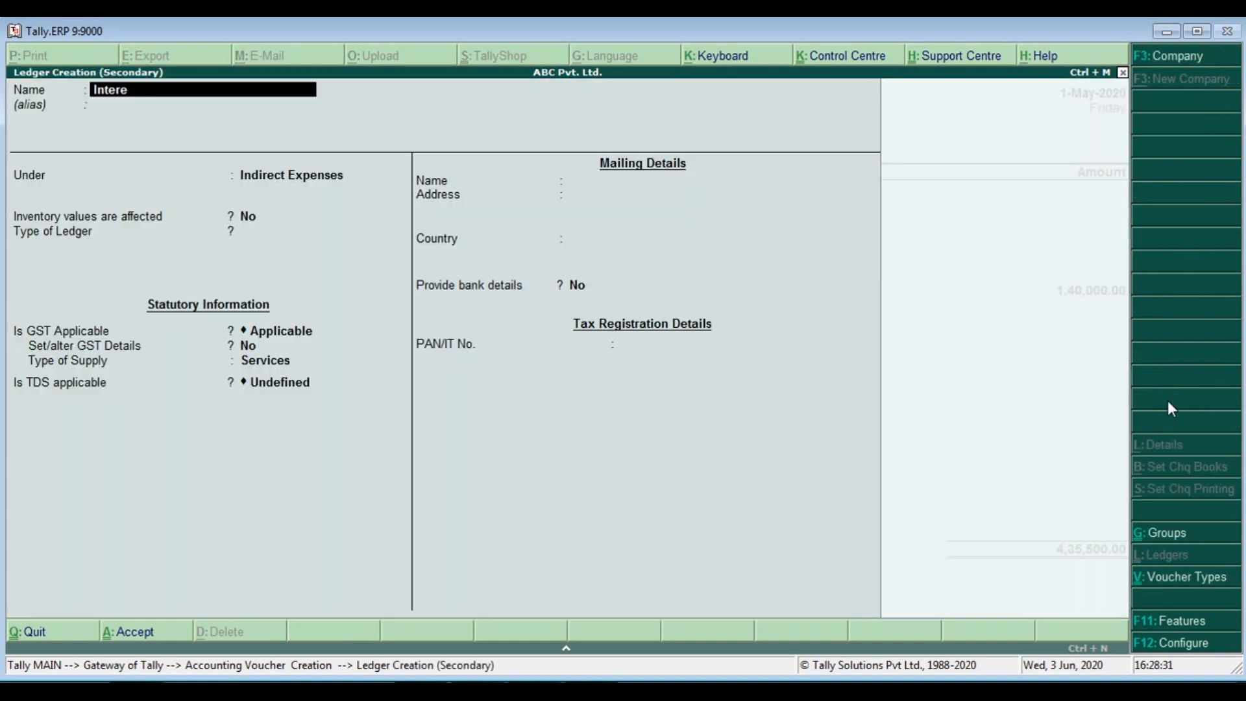
text(st)
key(Return)
key(Return)
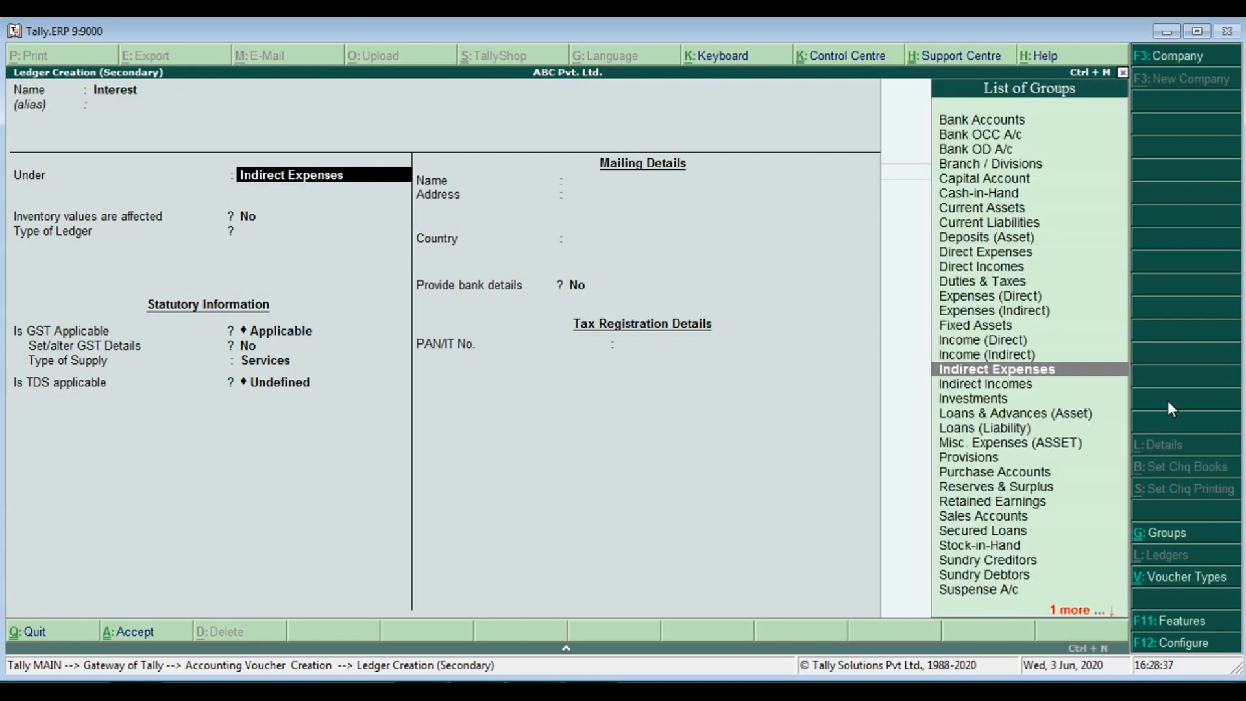
key(Return)
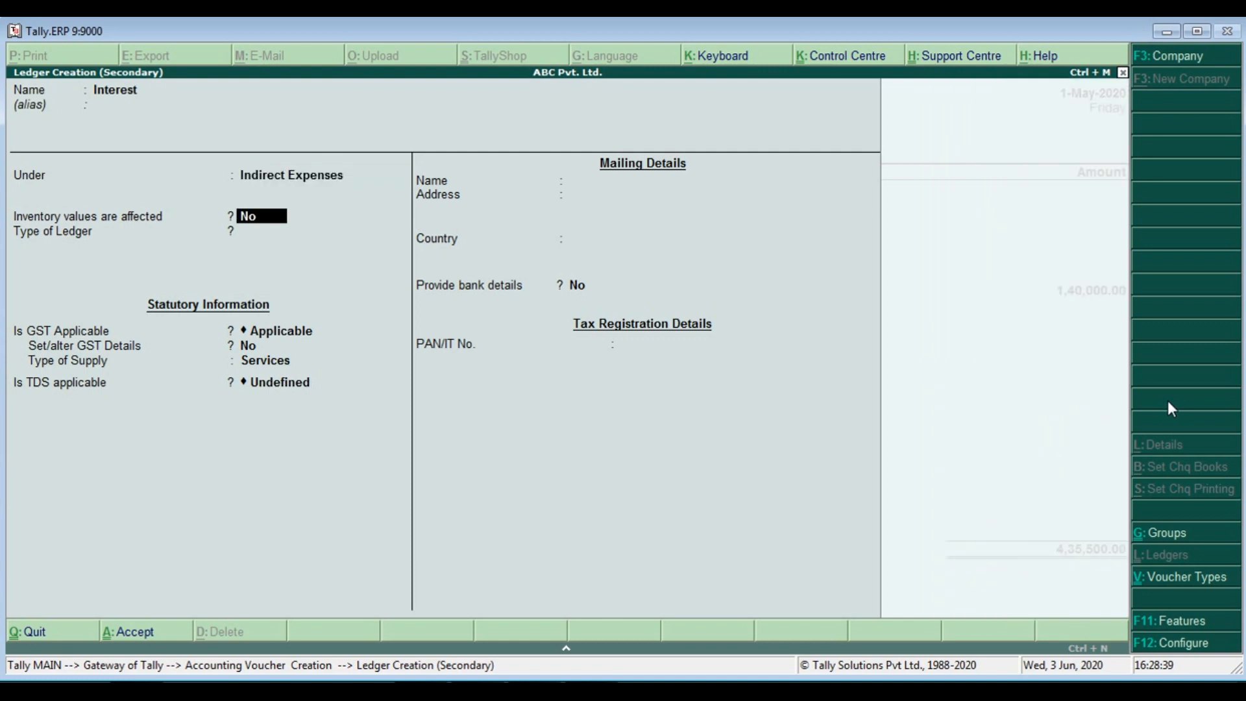
- Leave inventory values unaffected and the ledger type Not Applicable for Interest, and set GST to Not Applicable
key(Return)
key(Return)
text(No)
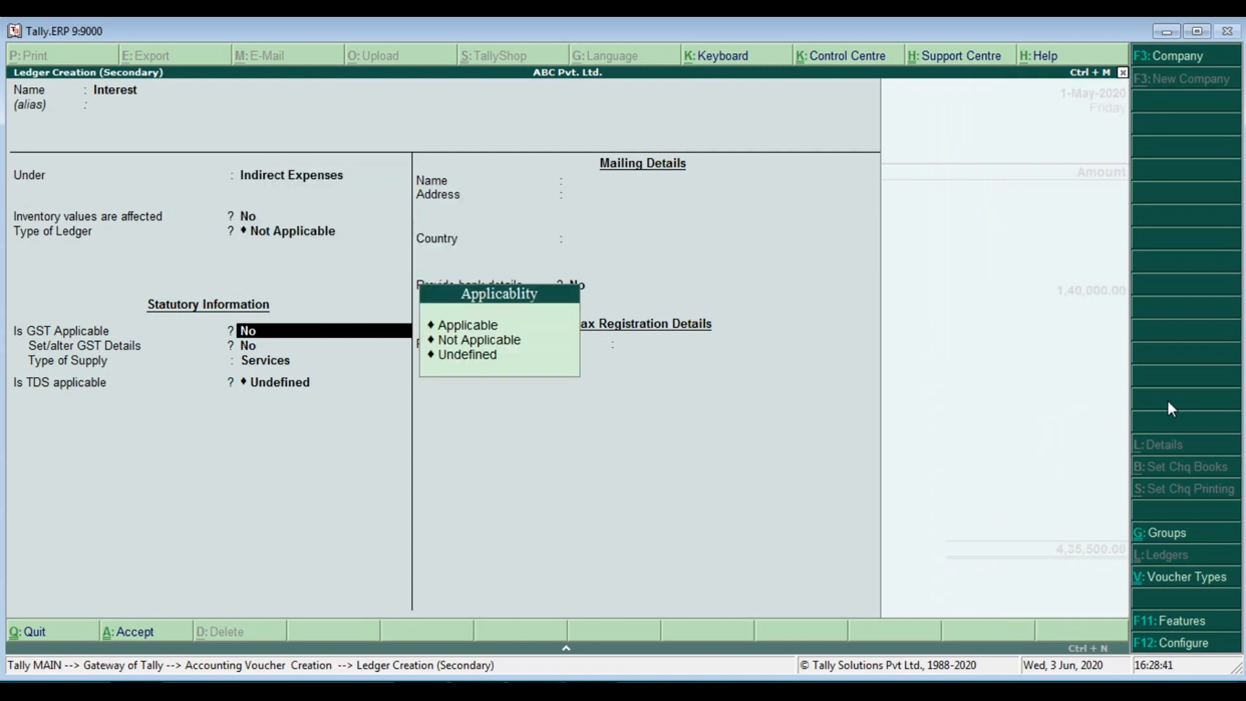
key(Down)
key(Down)
key(Return)
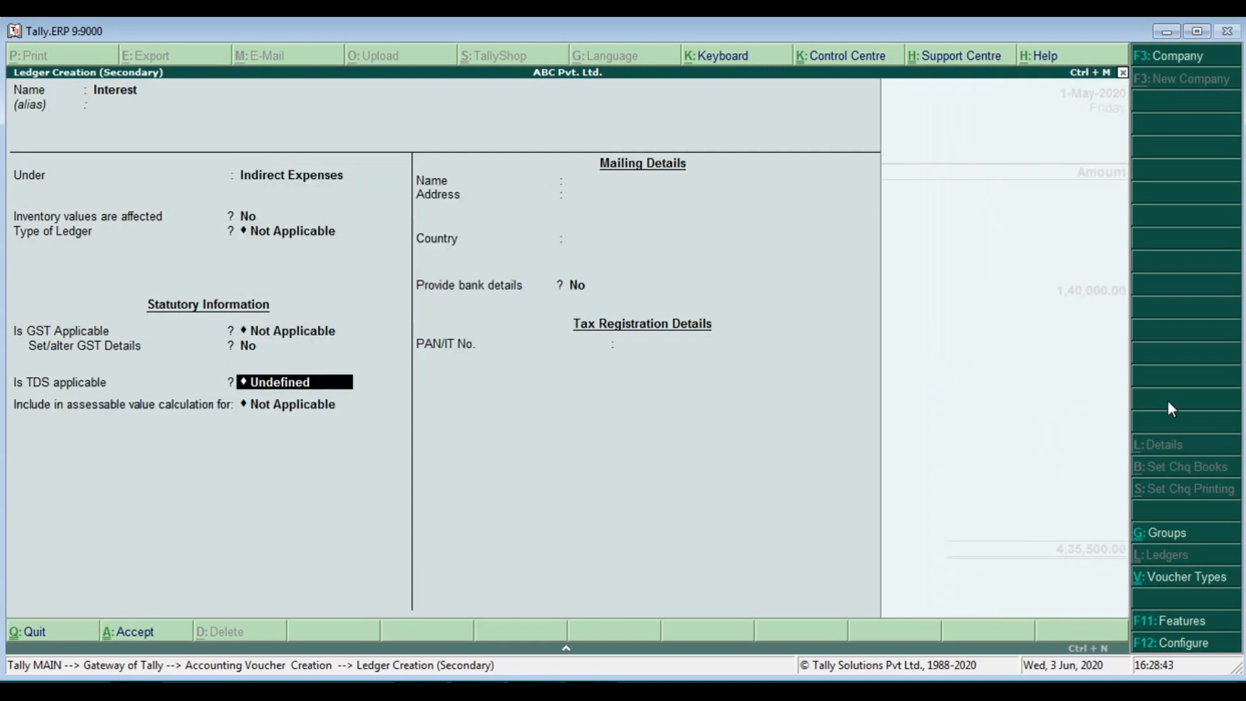
- Set TDS to Not Applicable for the Interest ledger and save the ledger
text(N)
key(Down)
key(Down)
key(Return)
key(Return)
key(Return)
key(Return)
key(Return)
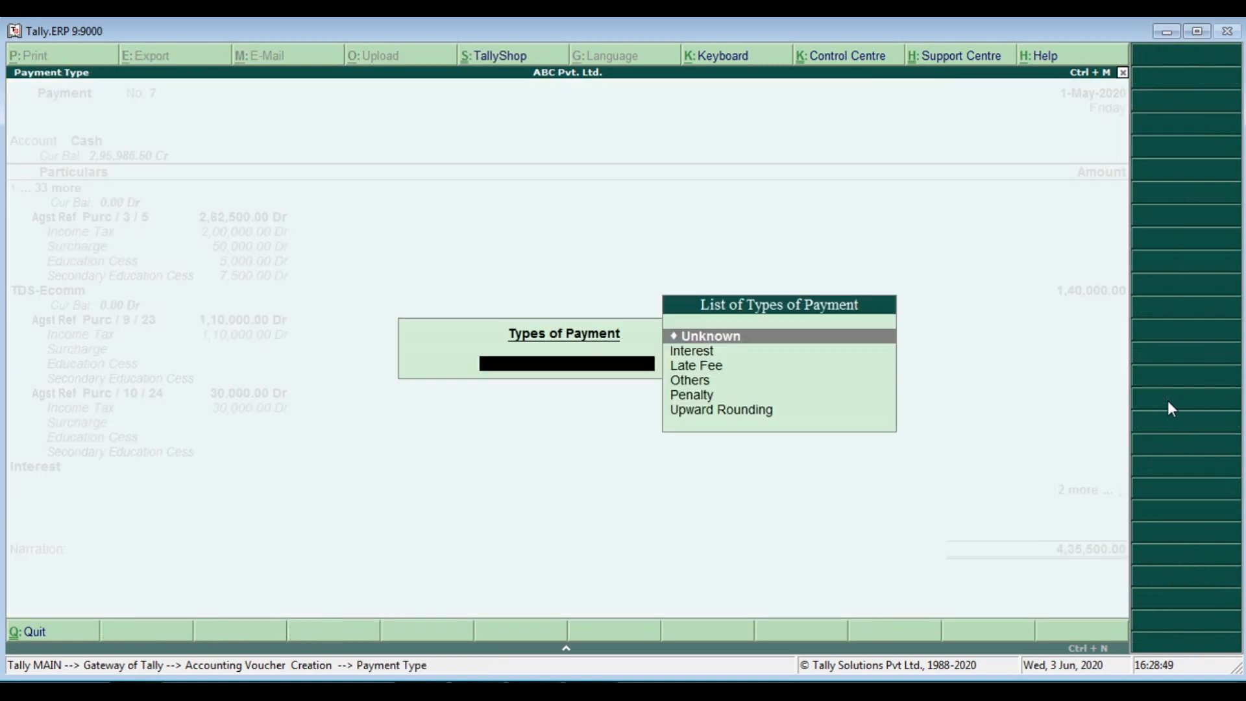
- Set the Interest entry's type of payment to Interest with an amount of 1,000, and accept the payment voucher
key(Down)
key(Down)
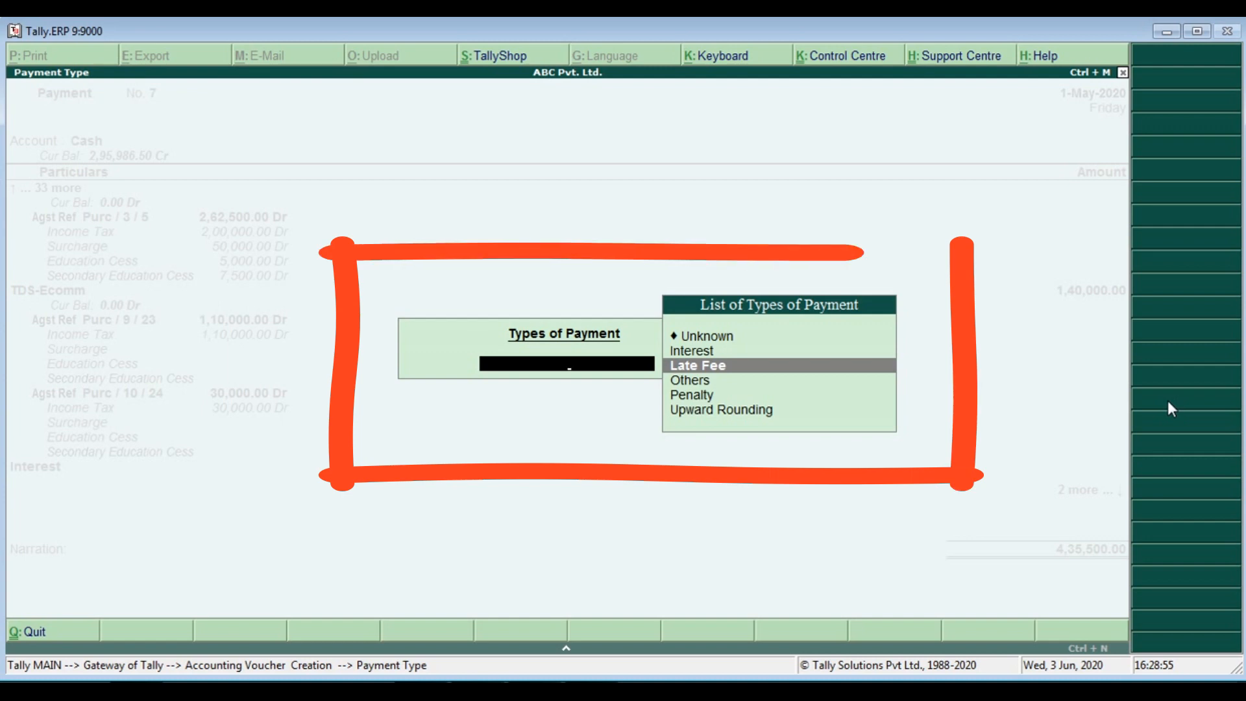
key(Up)
key(Return)
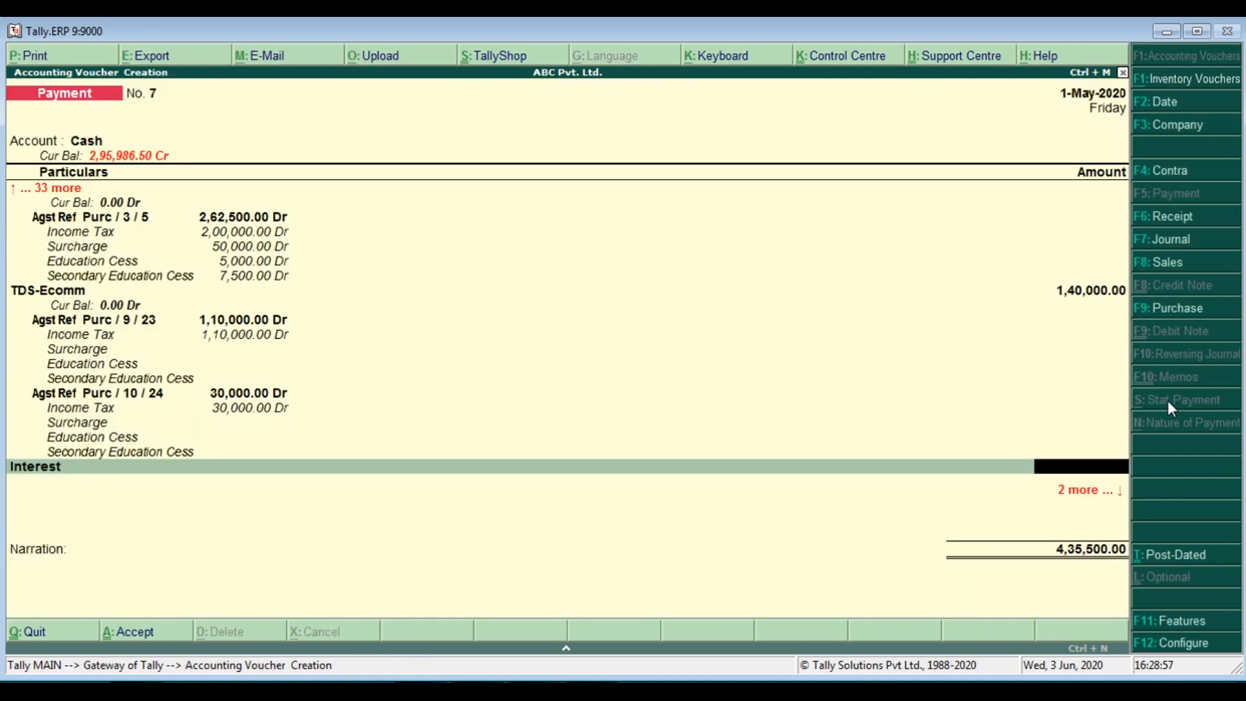
text(1000)
key(Return)
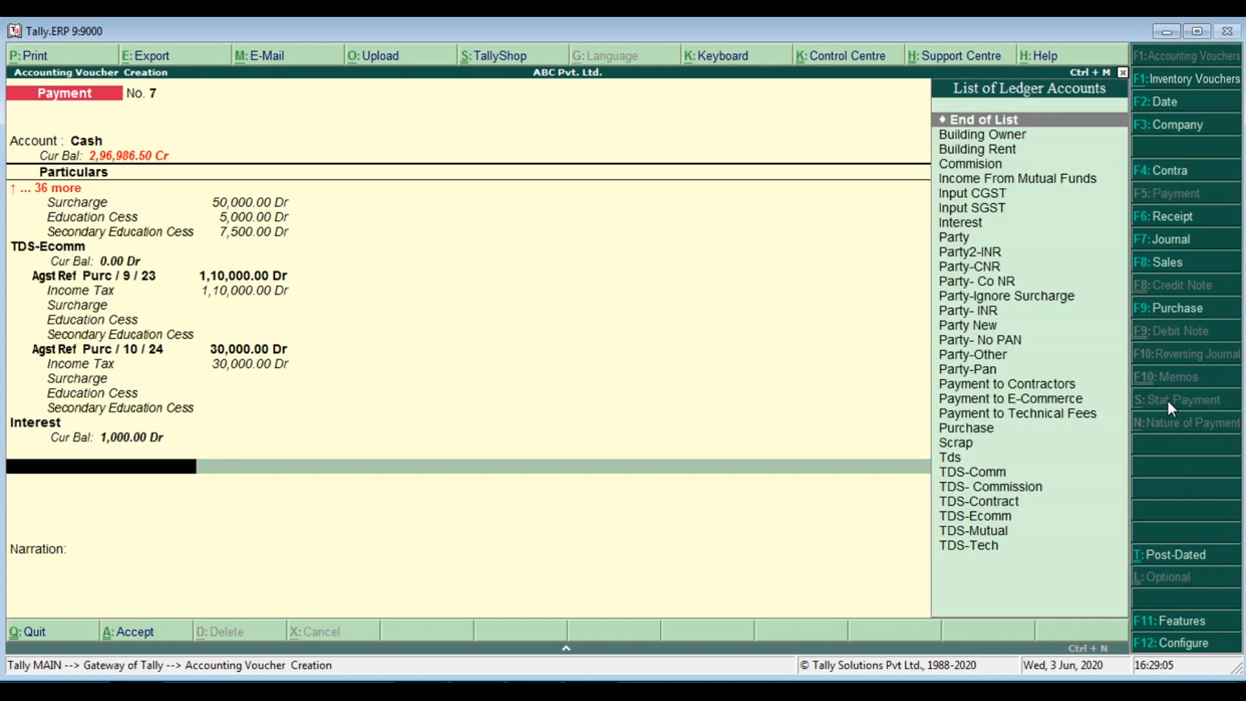
key(Return)
key(ctrl+a)
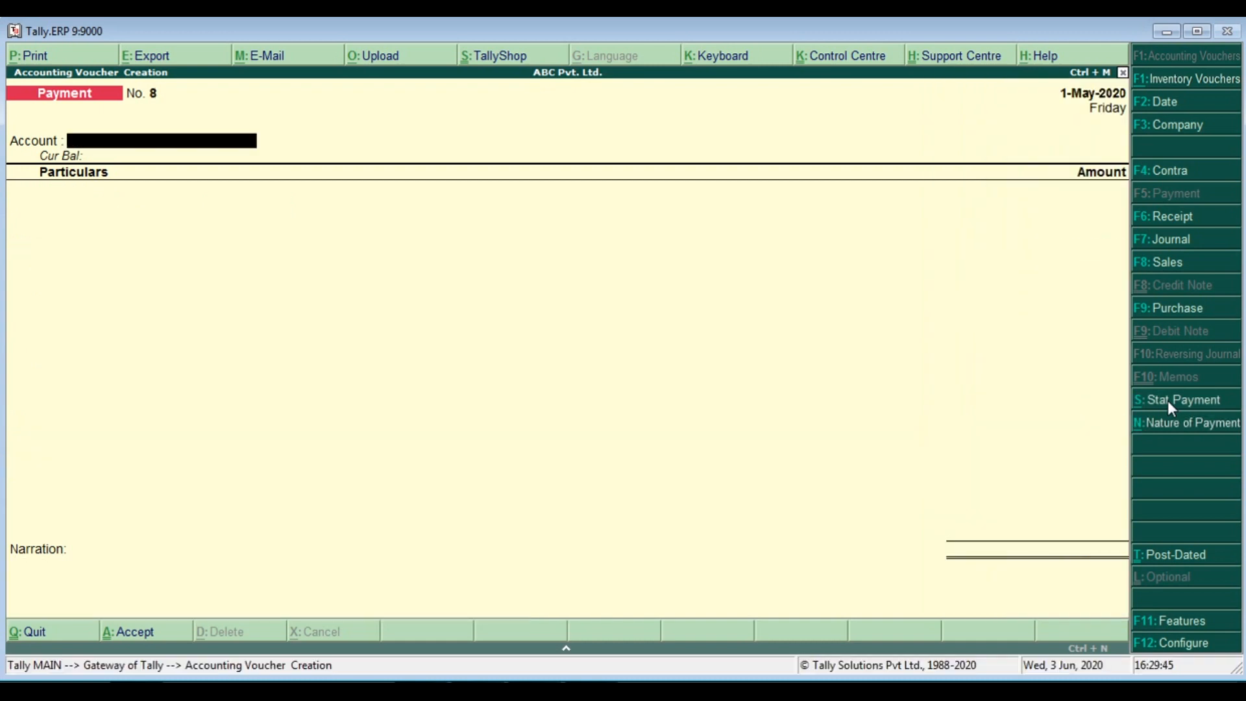
- Leave voucher entry and open the TDS Return options within the Statutory Reports
key(Escape)
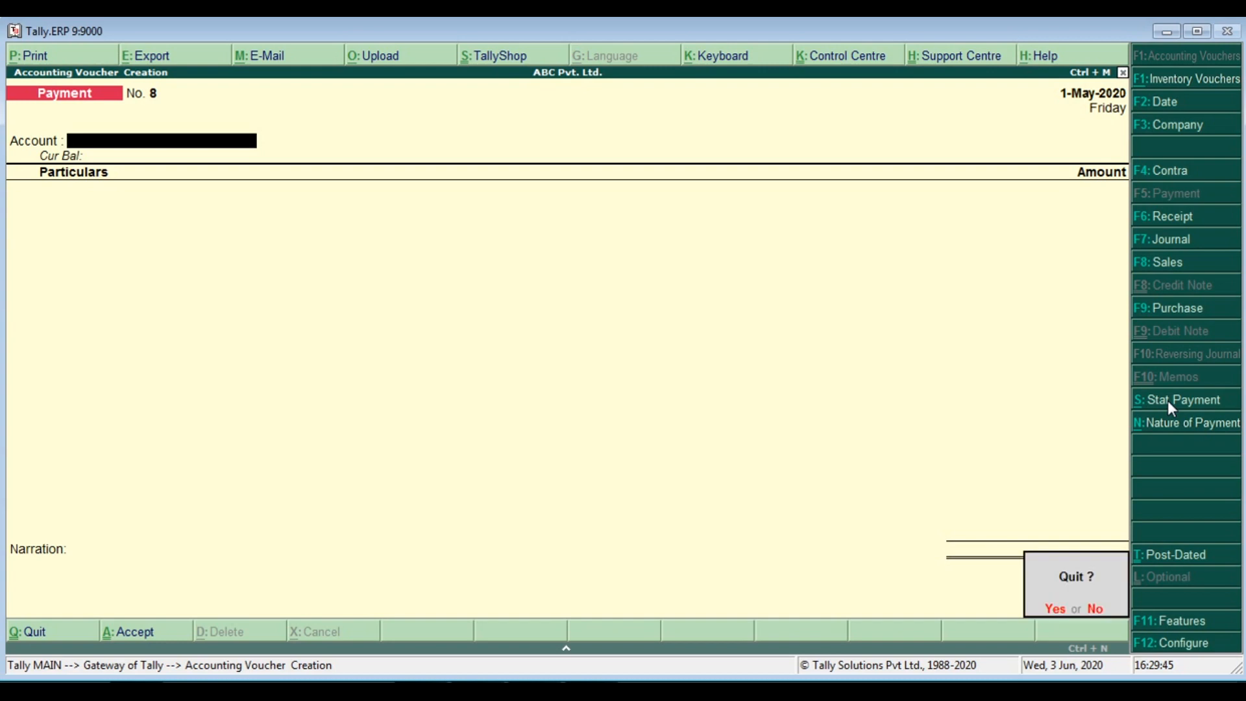
key(y)
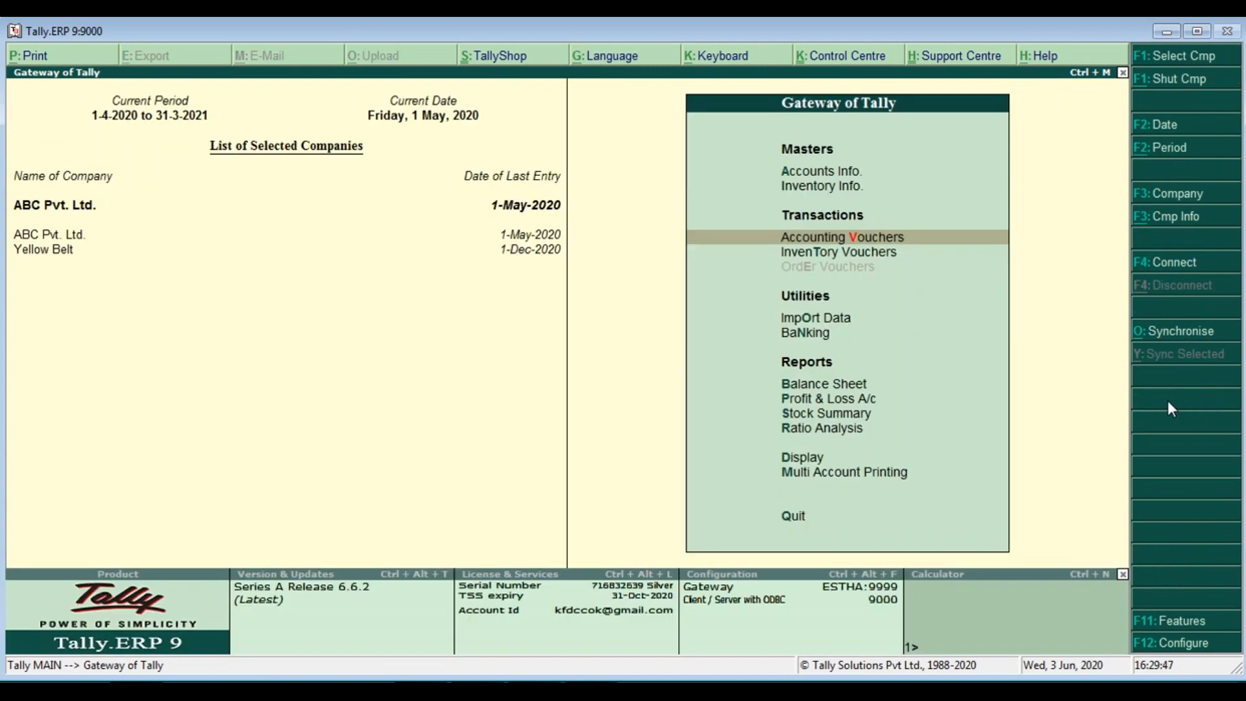
key(d)
key(Down)
key(Down)
key(Down)
key(Down)
key(Down)
key(Down)
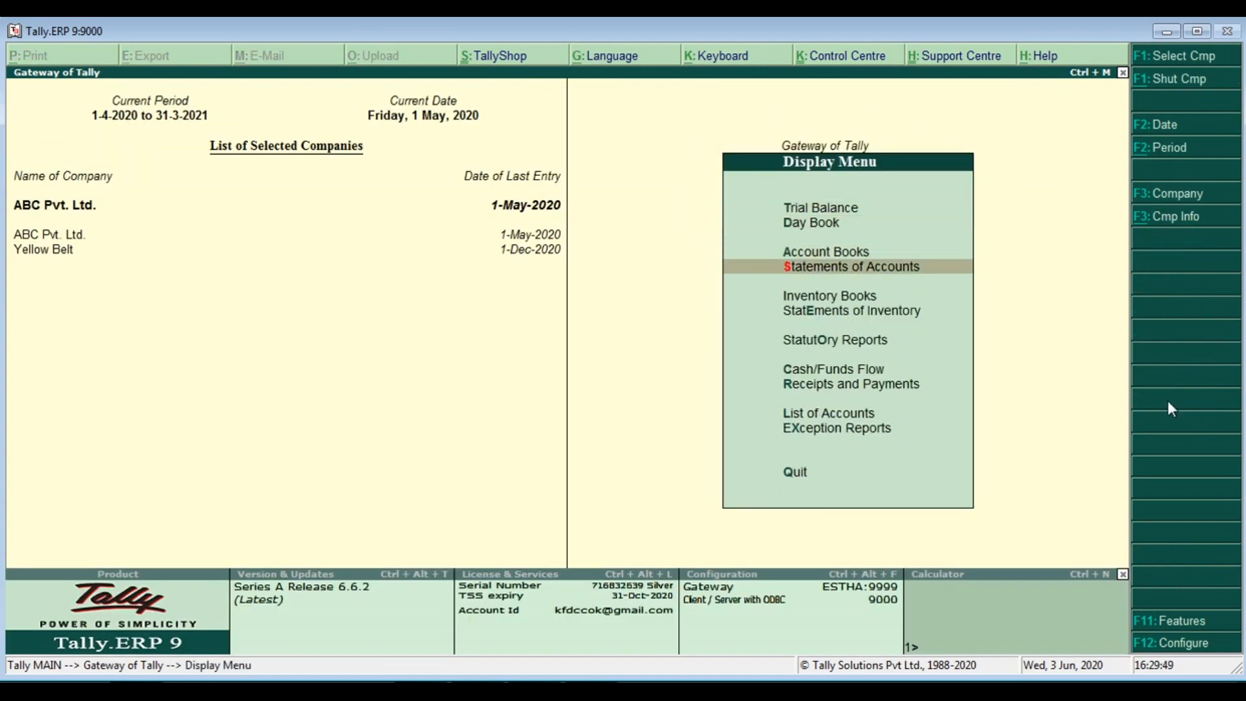
key(Return)
key(Down)
key(Return)
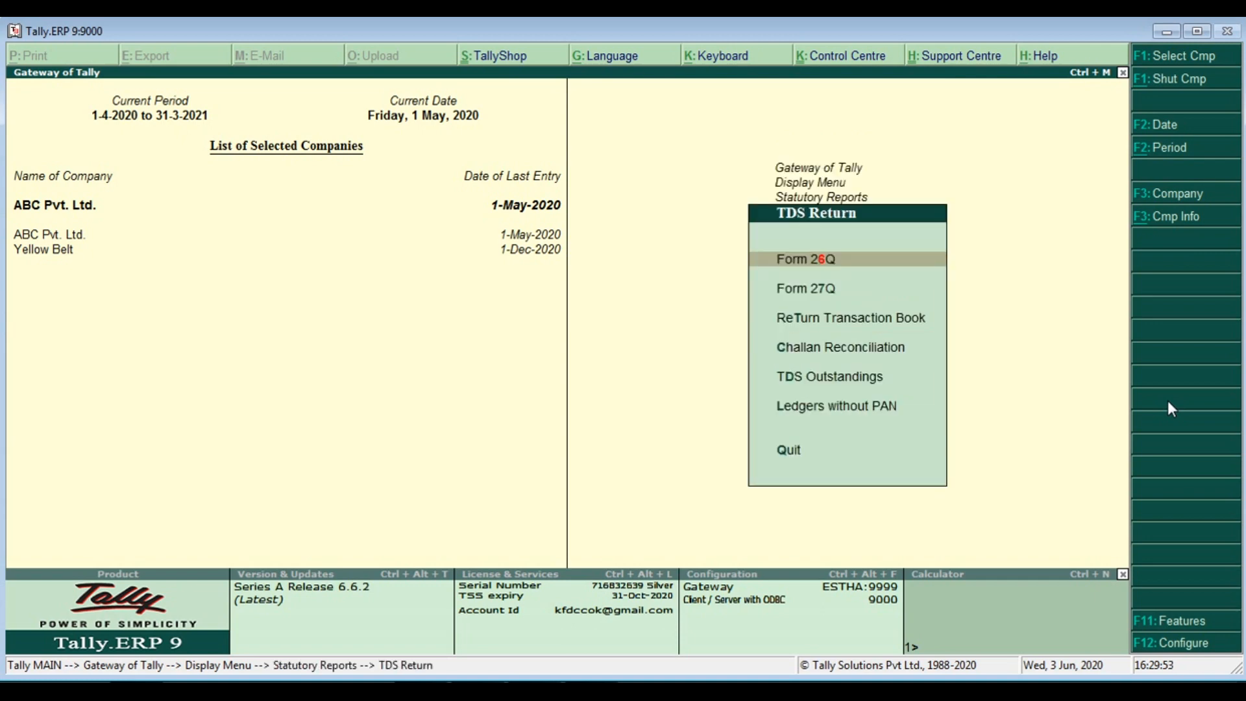